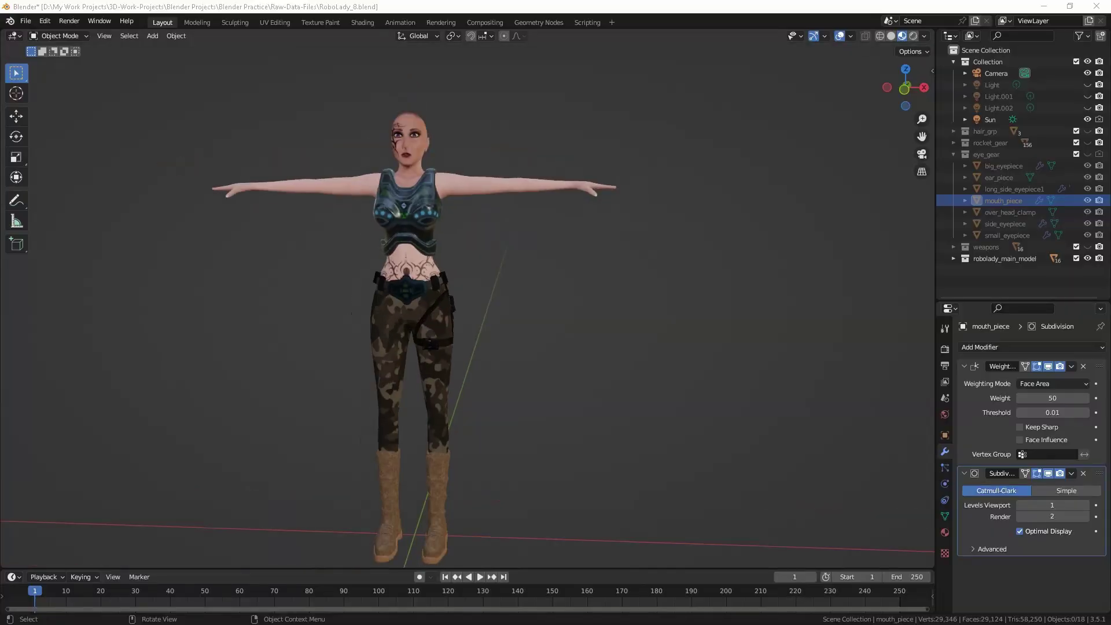
- Examine the full T-posed character model from the front and the side
{"action": "middle_click_drag", "start_coordinate": [463, 290], "coordinate": [394, 290]}
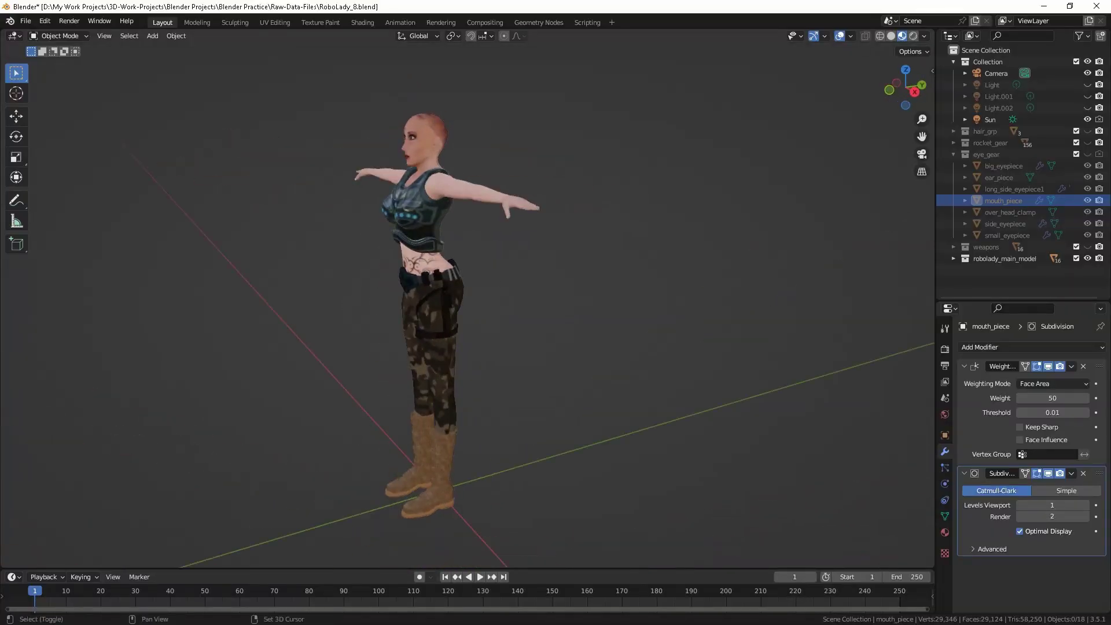
{"action": "scroll", "coordinate": [463, 289], "scroll_direction": "up", "scroll_amount": 5}
{"action": "middle_click_drag", "start_coordinate": [463, 290], "coordinate": [521, 289]}
{"action": "scroll", "coordinate": [463, 289], "scroll_direction": "down", "scroll_amount": 6}
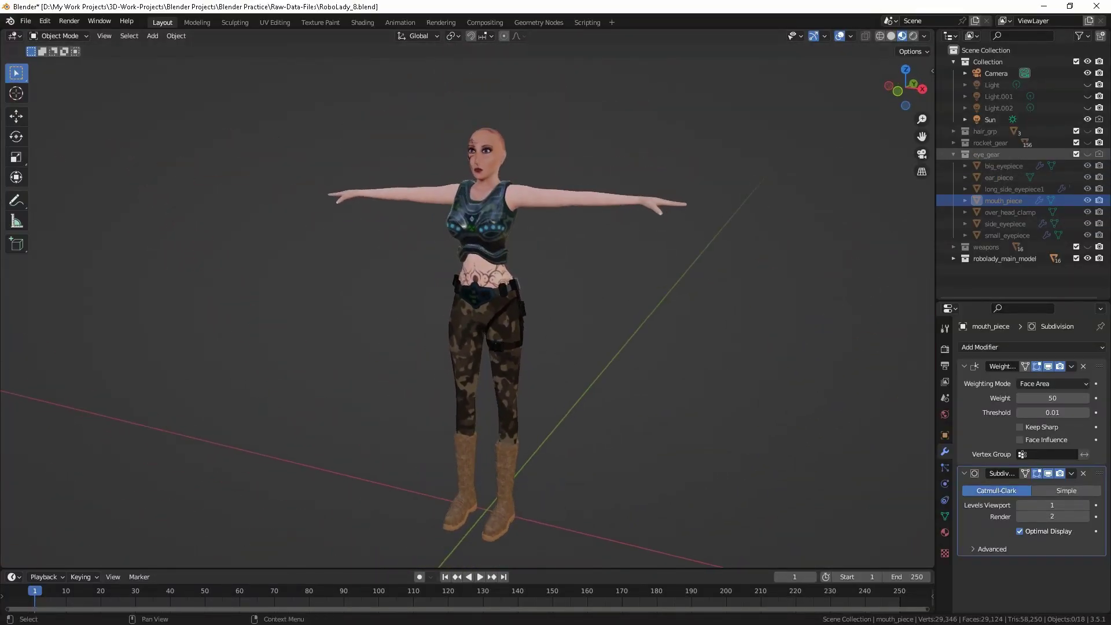
- Inspect the eye gear on the character's head, and hide and collapse the eye_gear collection
{"action": "scroll", "coordinate": [463, 289], "scroll_direction": "up", "scroll_amount": 5}
{"action": "middle_click_drag", "start_coordinate": [463, 289], "coordinate": [399, 290]}
{"action": "scroll", "coordinate": [463, 289], "scroll_direction": "down", "scroll_amount": 4}
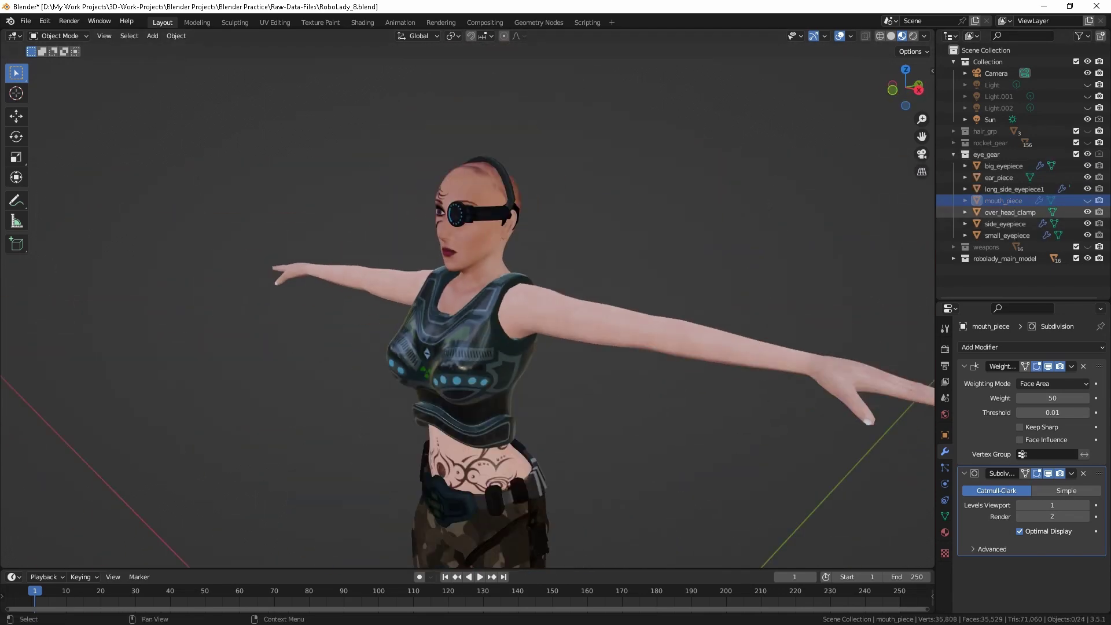
{"action": "key", "text": "alt+a"}
{"action": "left_click", "coordinate": [1087, 154]}
{"action": "left_click", "coordinate": [952, 154]}
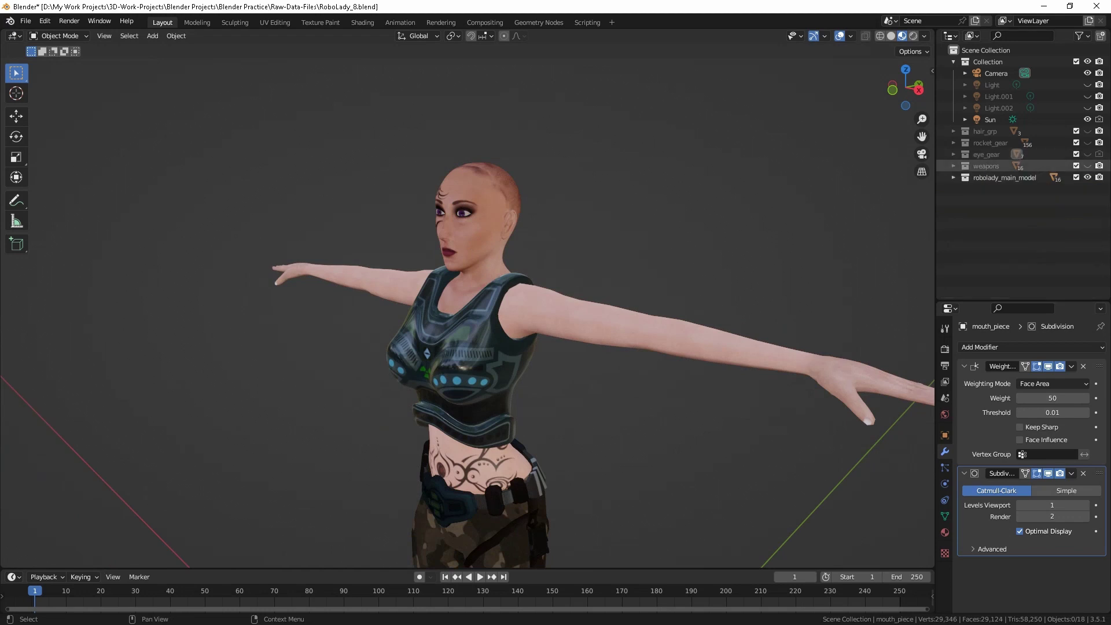
- Show the weapons collection to inspect the holstered gun at the hip, and hide and collapse the collection again
{"action": "left_click", "coordinate": [953, 166]}
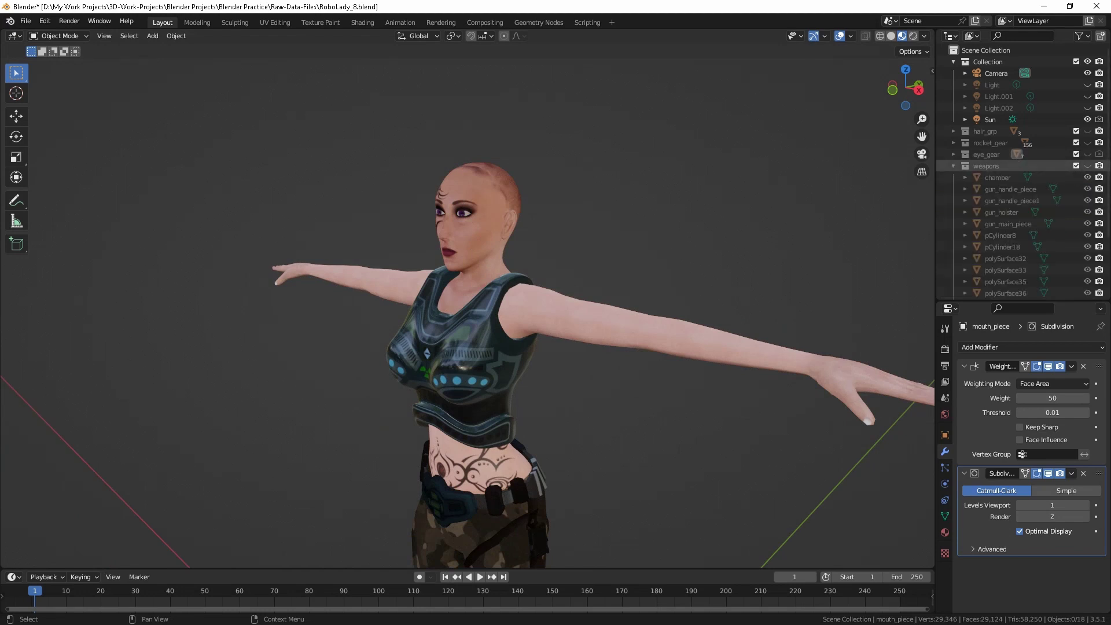
{"action": "left_click", "coordinate": [1087, 166]}
{"action": "scroll", "coordinate": [463, 289], "scroll_direction": "down", "scroll_amount": 4}
{"action": "scroll", "coordinate": [471, 312], "scroll_direction": "up", "scroll_amount": 8}
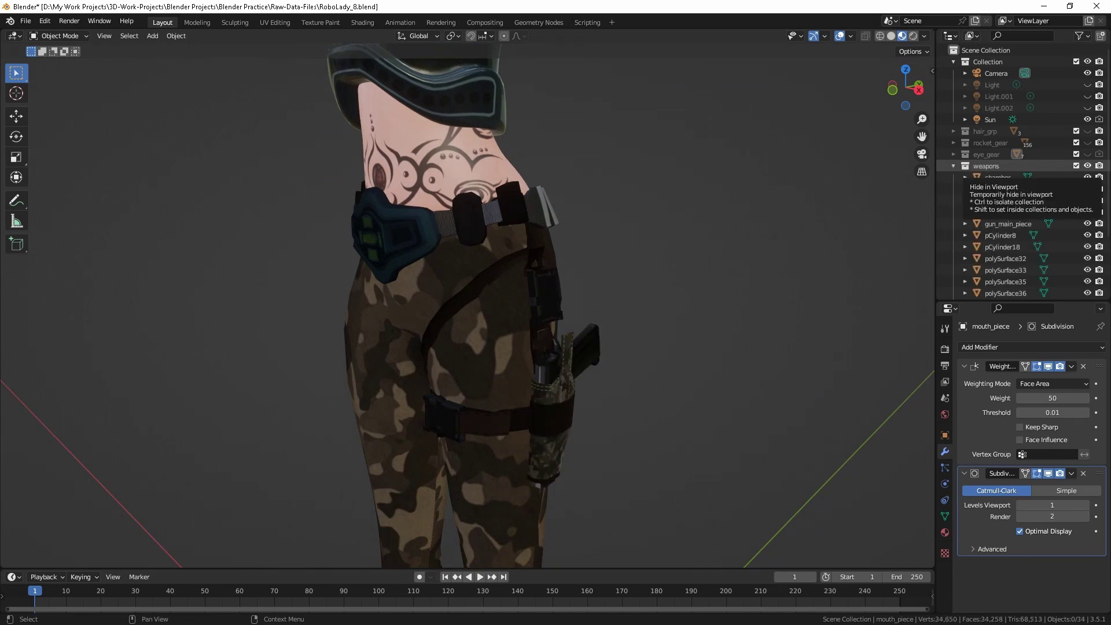
{"action": "left_click", "coordinate": [1087, 166]}
{"action": "left_click", "coordinate": [953, 165]}
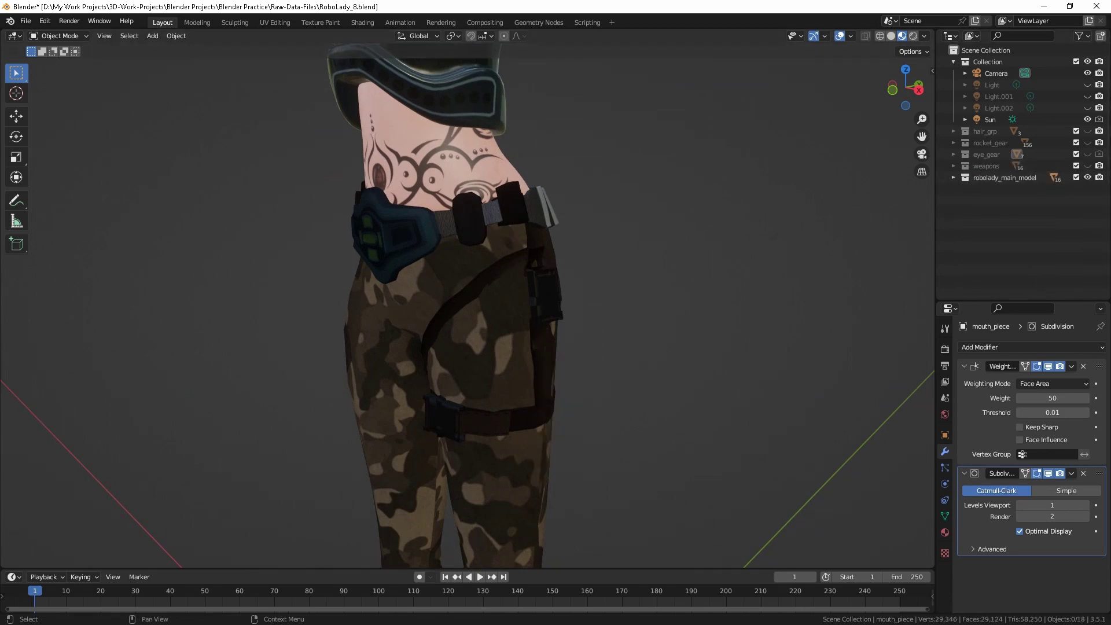
- Show the rocket_gear collection, inspect the winged rocket pack from the front, and hide it again
{"action": "left_click", "coordinate": [1087, 143]}
{"action": "scroll", "coordinate": [463, 290], "scroll_direction": "down", "scroll_amount": 6}
{"action": "middle_click_drag", "start_coordinate": [462, 290], "coordinate": [920, 273]}
{"action": "scroll", "coordinate": [467, 301], "scroll_direction": "up", "scroll_amount": 3}
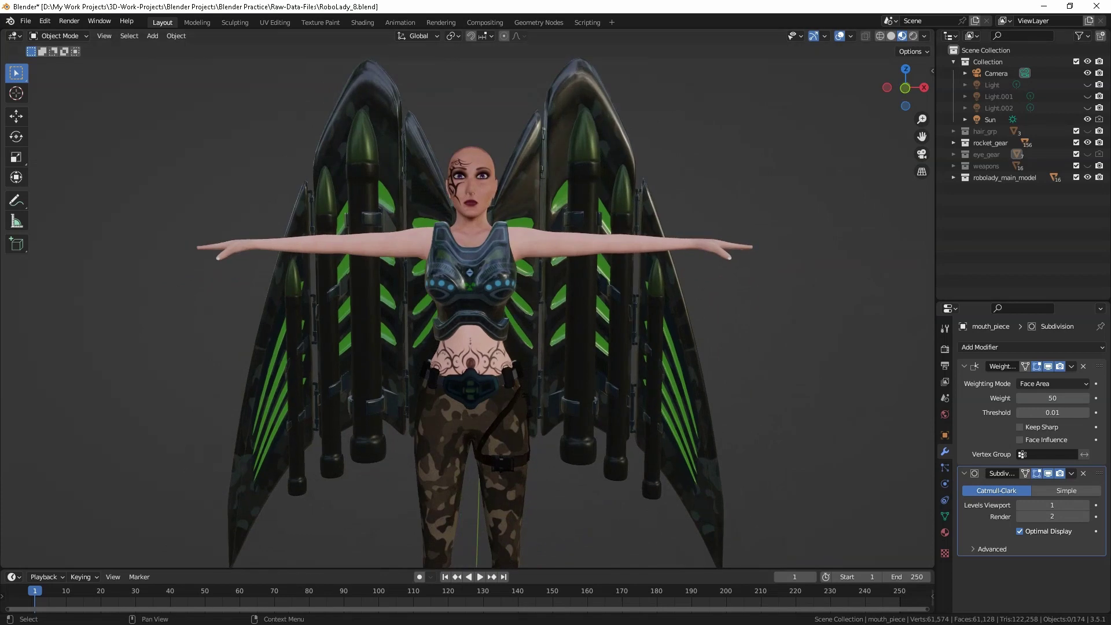
{"action": "left_click", "coordinate": [1087, 142]}
- Show the hair_grp collection, frame the character's upper body, and list the hair meshes inside the collection
{"action": "left_click", "coordinate": [1087, 131]}
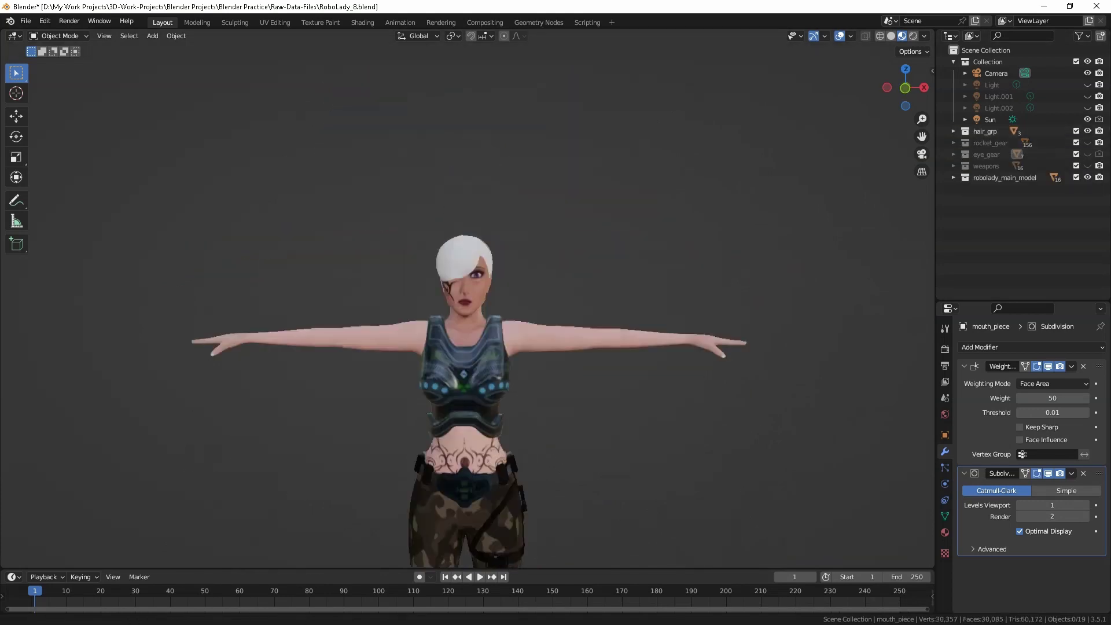
{"action": "key", "text": "KP_Decimal"}
{"action": "scroll", "coordinate": [468, 301], "scroll_direction": "down", "scroll_amount": 3}
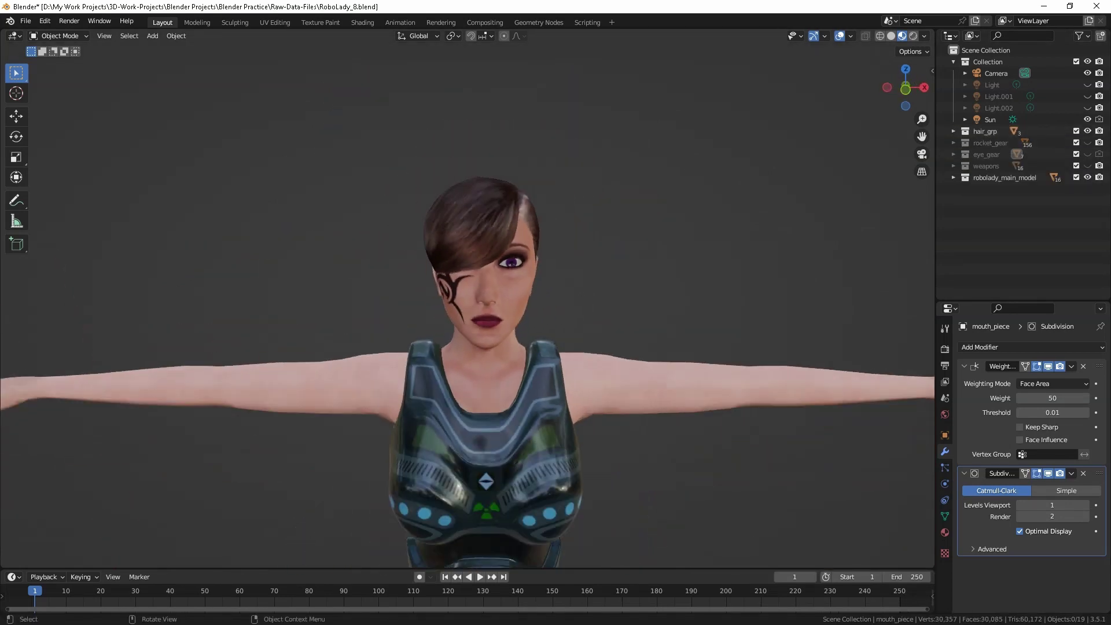
{"action": "left_click", "coordinate": [953, 130]}
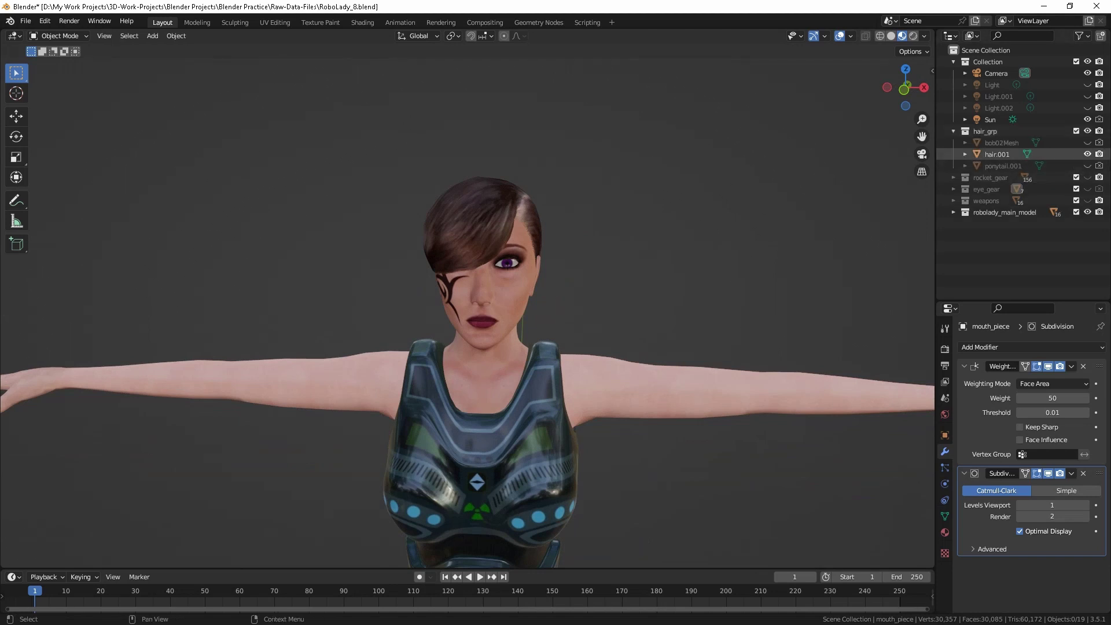
- Swap the hair.001 hairstyle for bob02Mesh, inspect it on the head, and hide it
{"action": "left_click", "coordinate": [1087, 142]}
{"action": "left_click", "coordinate": [1087, 153]}
{"action": "scroll", "coordinate": [497, 260], "scroll_direction": "up", "scroll_amount": 3}
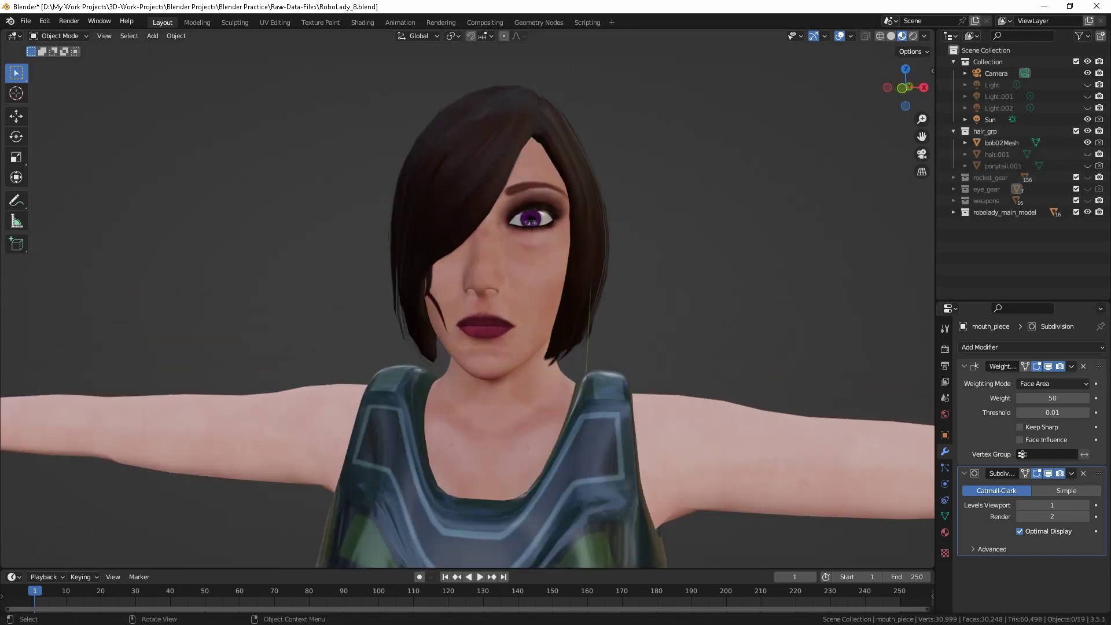
{"action": "scroll", "coordinate": [498, 260], "scroll_direction": "down", "scroll_amount": 3}
{"action": "left_click", "coordinate": [1087, 142]}
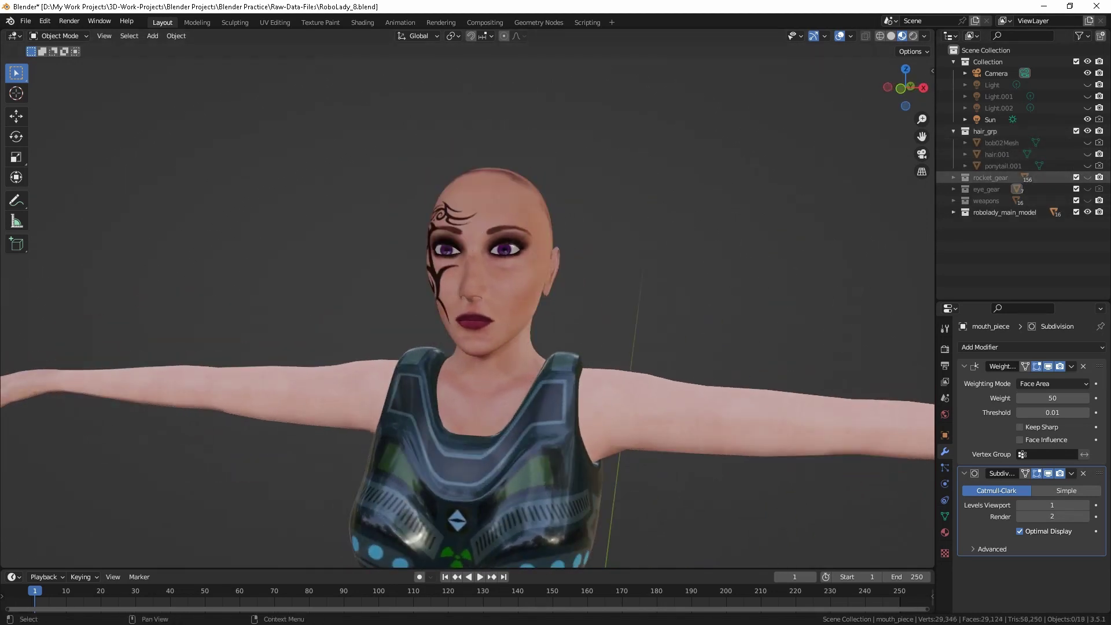
- Compare the ponytail.001 and hair.001 hairstyles on the character by toggling their visibility
{"action": "left_click", "coordinate": [1087, 165]}
{"action": "middle_click_drag", "start_coordinate": [498, 290], "coordinate": [622, 267]}
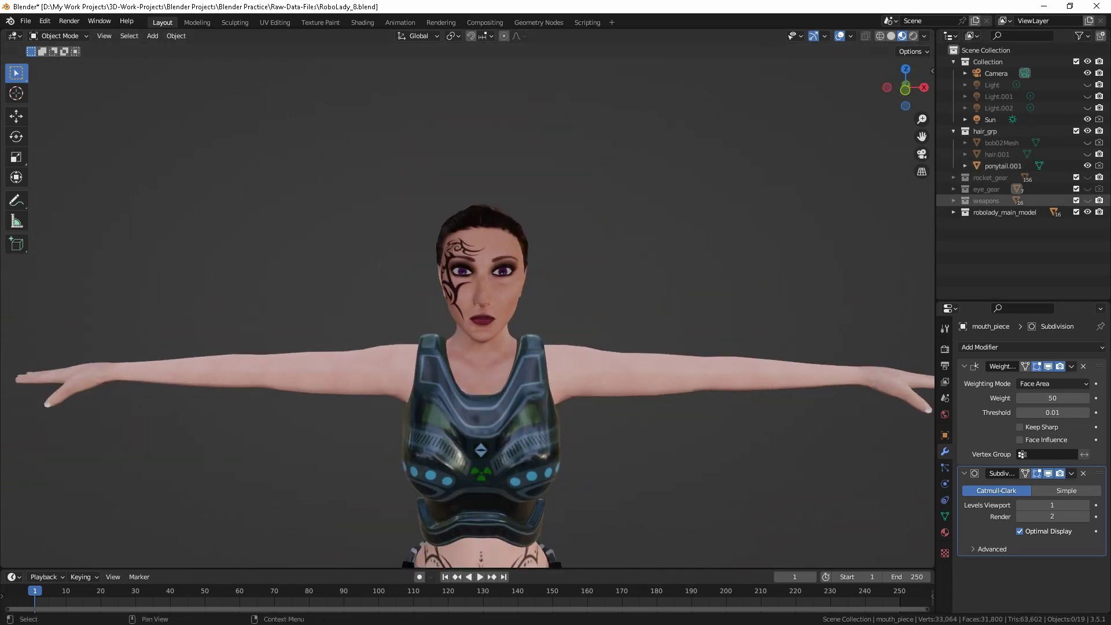
{"action": "left_click", "coordinate": [1087, 166]}
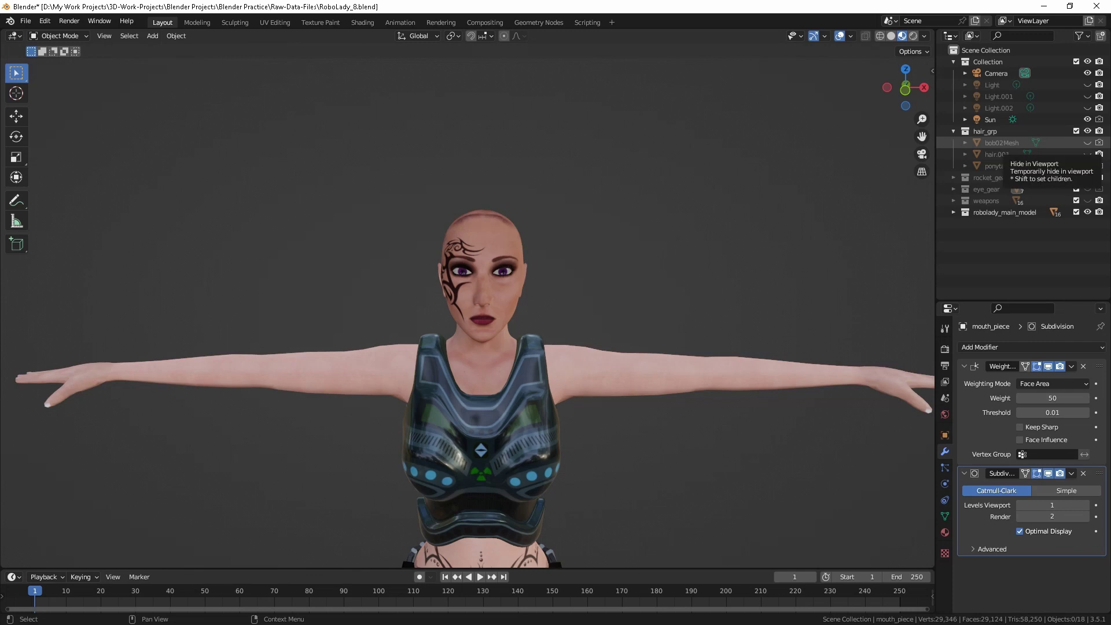
{"action": "left_click", "coordinate": [1087, 154]}
{"action": "middle_click_drag", "start_coordinate": [637, 289], "coordinate": [359, 272]}
{"action": "left_click", "coordinate": [1087, 166]}
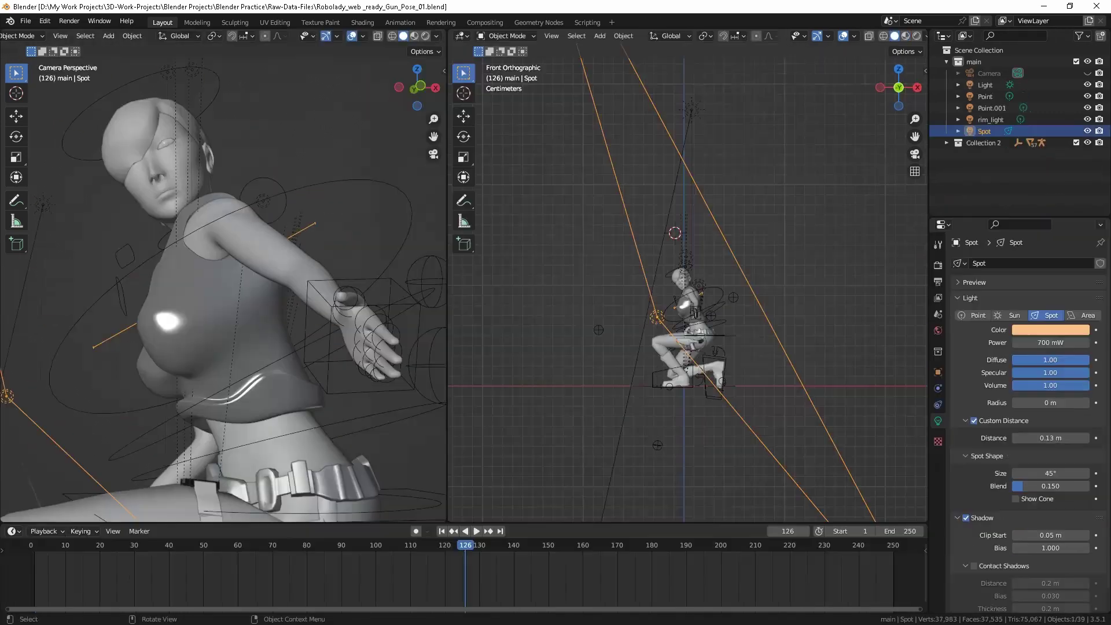
- Widen the user perspective viewport and inspect the crouching gun-pose character up close
{"action": "middle_click_drag", "start_coordinate": [688, 289], "coordinate": [723, 269]}
{"action": "scroll", "coordinate": [798, 260], "scroll_direction": "up", "scroll_amount": 3}
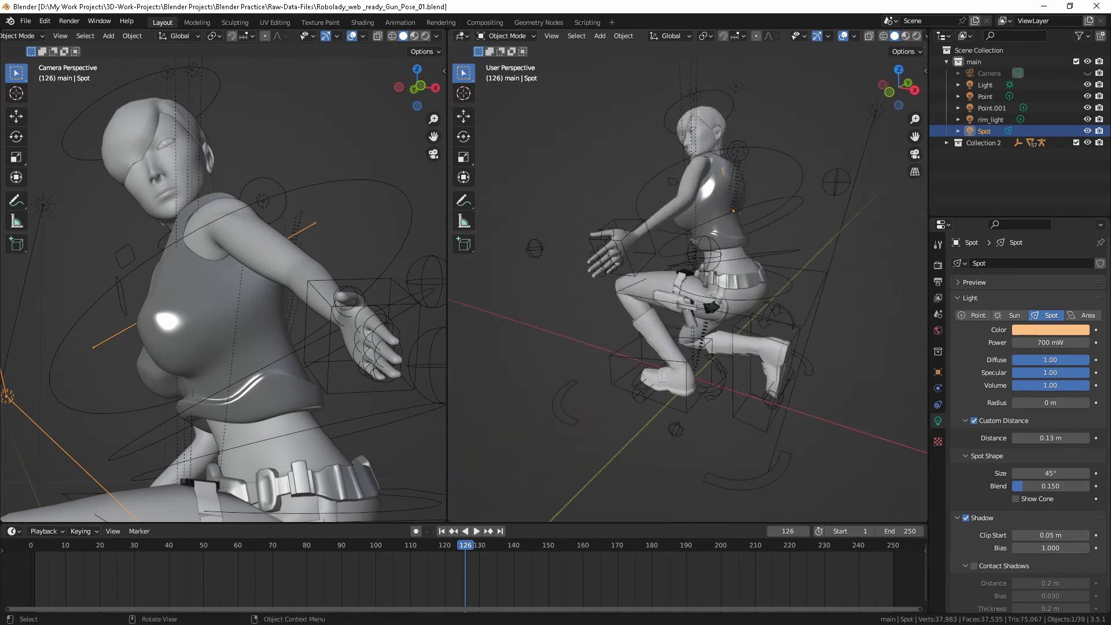
{"action": "left_click_drag", "start_coordinate": [447, 289], "coordinate": [269, 289]}
{"action": "middle_click_drag", "start_coordinate": [595, 278], "coordinate": [636, 272]}
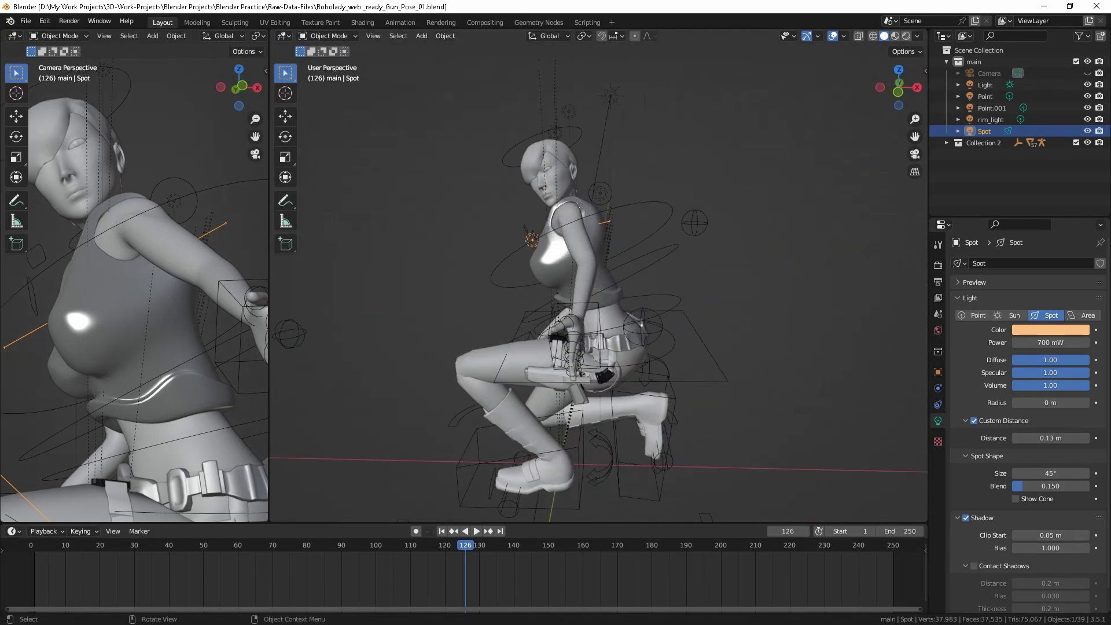
{"action": "scroll", "coordinate": [636, 271], "scroll_direction": "up", "scroll_amount": 3}
{"action": "scroll", "coordinate": [637, 272], "scroll_direction": "up", "scroll_amount": 2}
- Cut the link from the face specular.jpg Alpha output to the Specular input in the head material, and return to the Layout workspace
{"action": "left_click", "coordinate": [538, 185]}
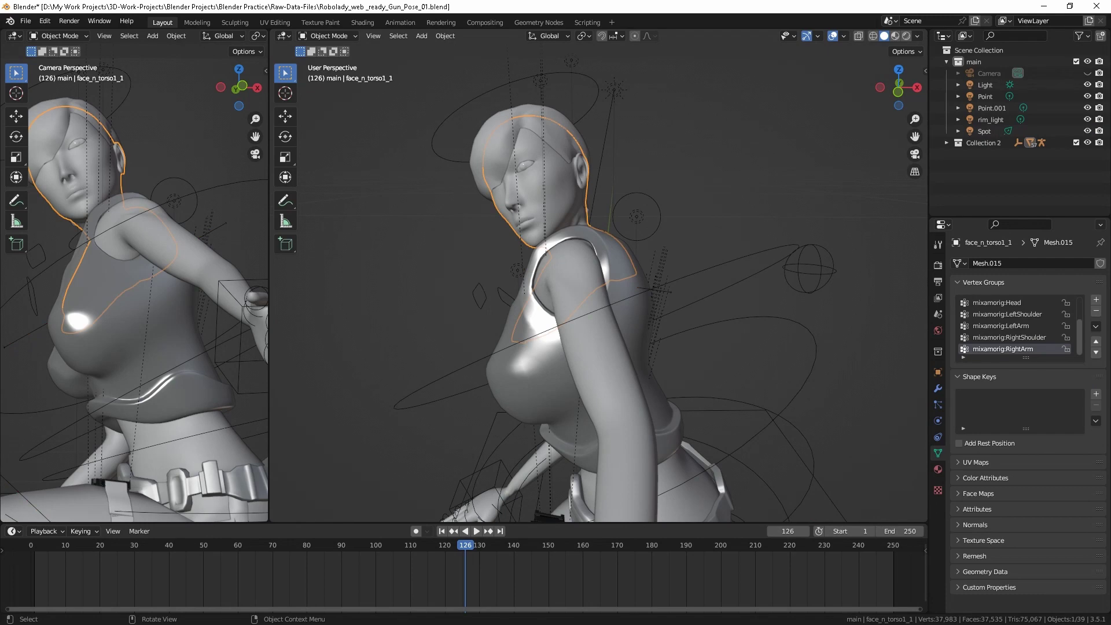
{"action": "left_click", "coordinate": [362, 22]}
{"action": "scroll", "coordinate": [526, 405], "scroll_direction": "up", "scroll_amount": 7}
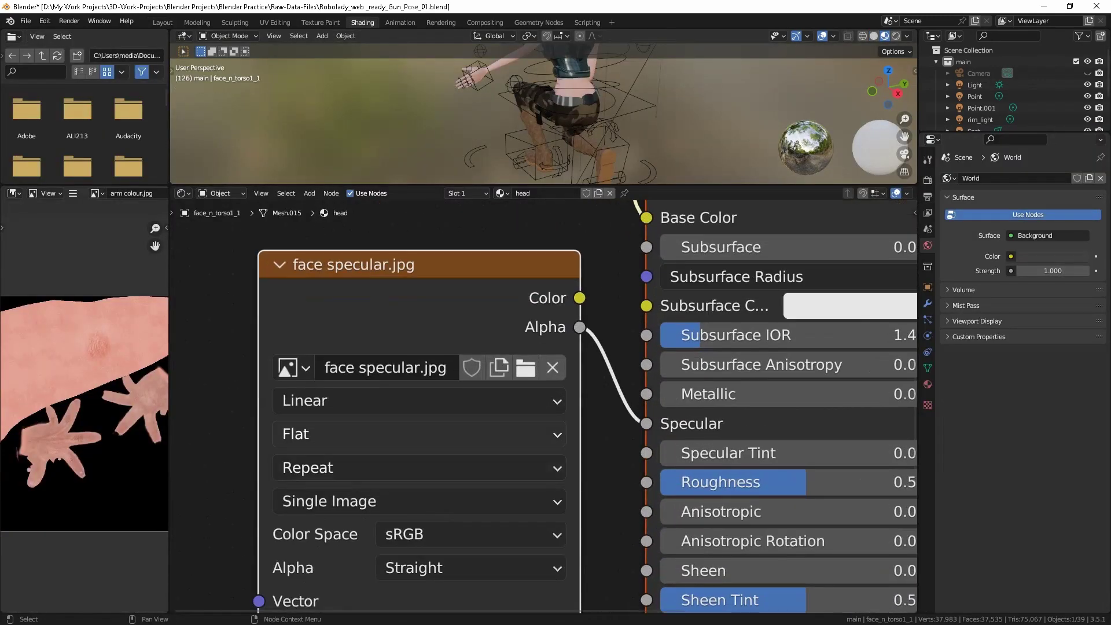
{"action": "scroll", "coordinate": [544, 406], "scroll_direction": "down", "scroll_amount": 4}
{"action": "scroll", "coordinate": [544, 407], "scroll_direction": "up", "scroll_amount": 5}
{"action": "right_click_drag", "start_coordinate": [593, 370], "coordinate": [614, 385], "text": "ctrl"}
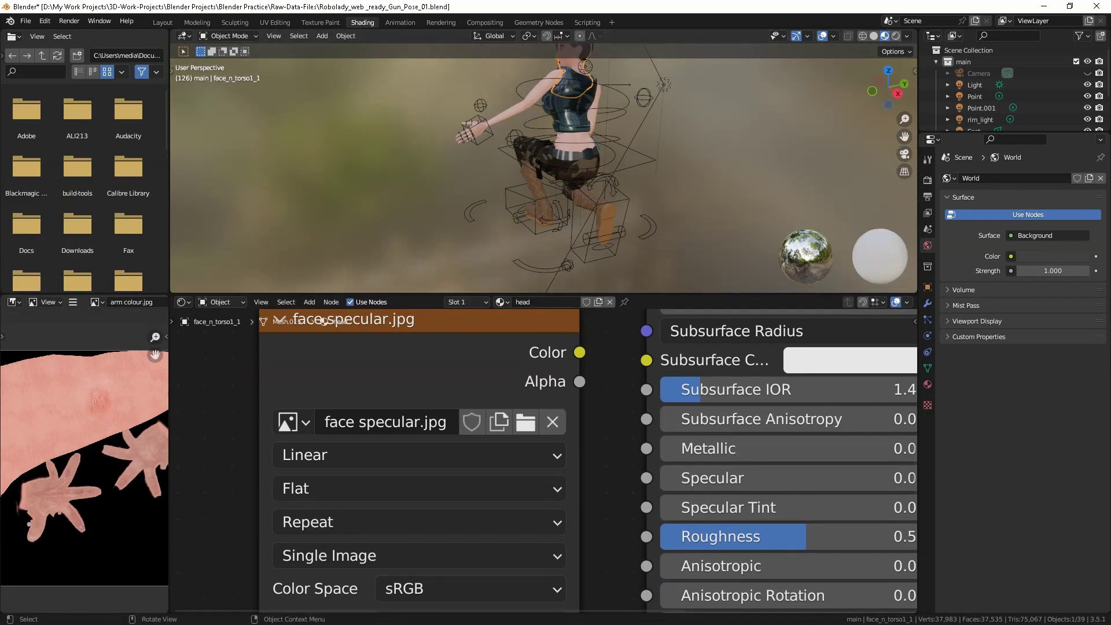
{"action": "left_click", "coordinate": [163, 22]}
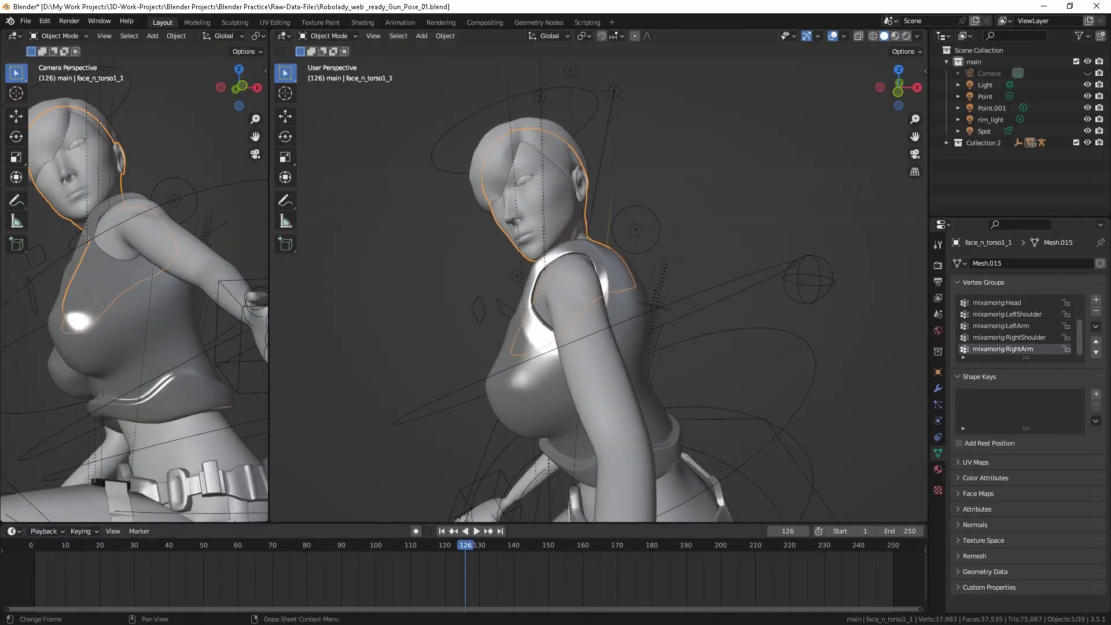
- Shrink the timeline to a thin strip and set the user perspective viewport to Material Preview shading
{"action": "left_click_drag", "start_coordinate": [578, 524], "coordinate": [578, 598]}
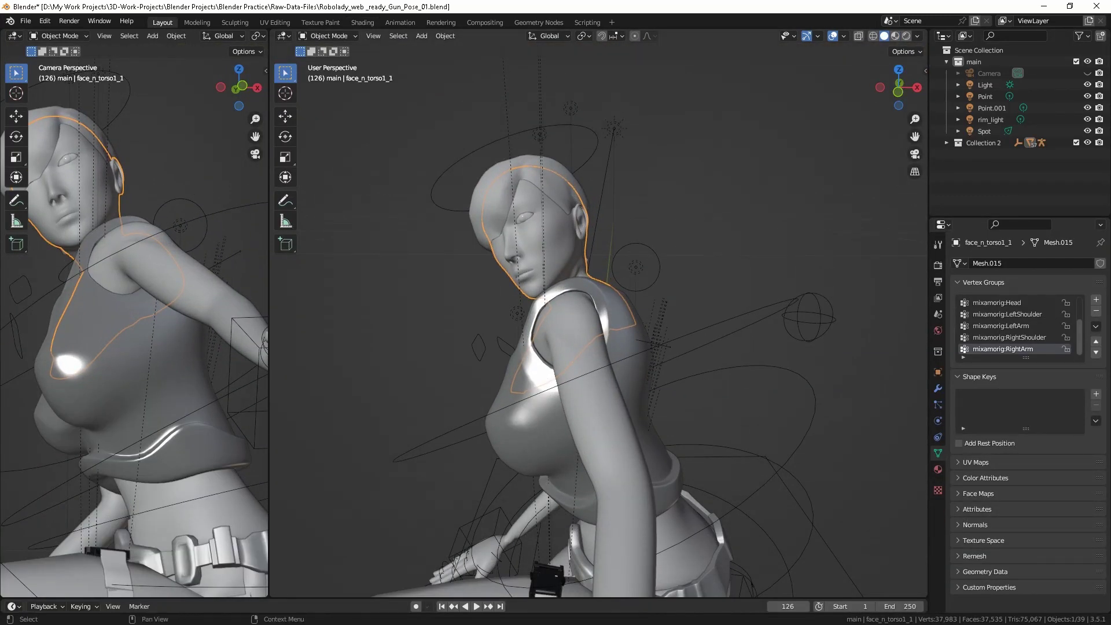
{"action": "key", "text": "z"}
{"action": "key", "text": "2"}
{"action": "scroll", "coordinate": [598, 316], "scroll_direction": "down", "scroll_amount": 4}
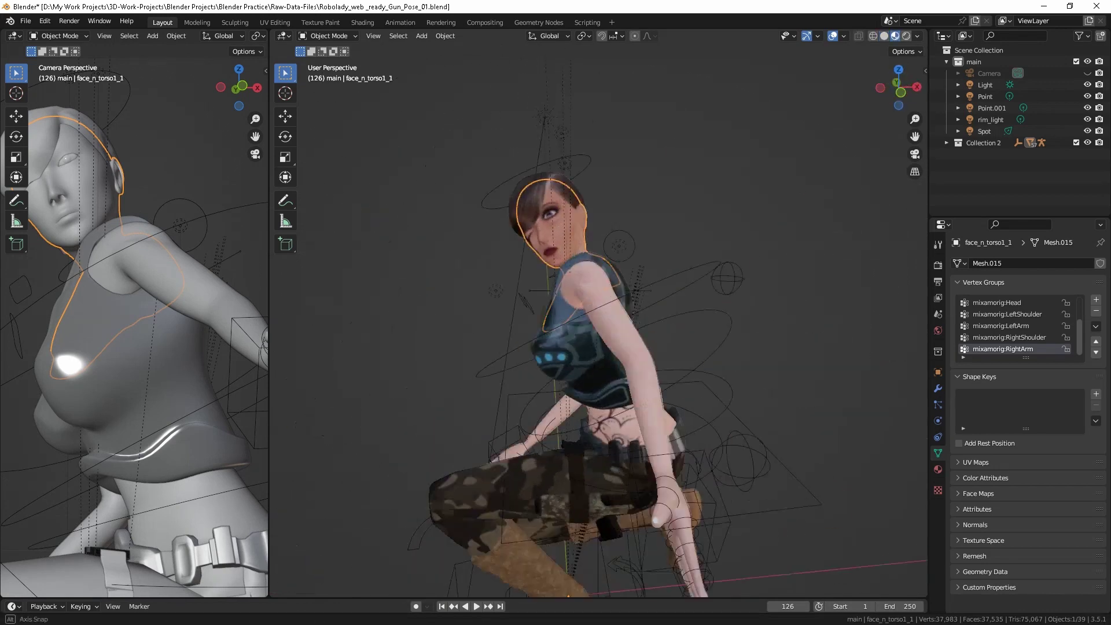
- Enlarge the camera viewport to about half the window width and inspect the textured character from several sides
{"action": "mouse_move", "coordinate": [269, 312]}
{"action": "left_mouse_down"}
{"action": "mouse_move", "coordinate": [679, 312]}
{"action": "mouse_move", "coordinate": [526, 312]}
{"action": "left_mouse_up"}
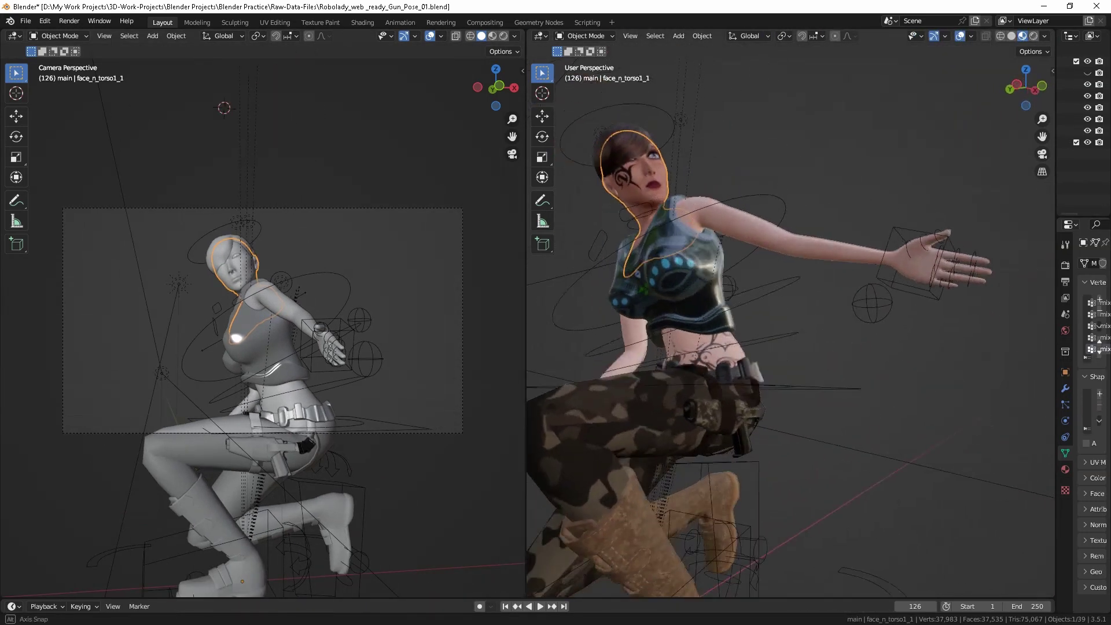
{"action": "key", "text": "super"}
{"action": "key", "text": "super"}
{"action": "middle_click_drag", "start_coordinate": [790, 324], "coordinate": [643, 324]}
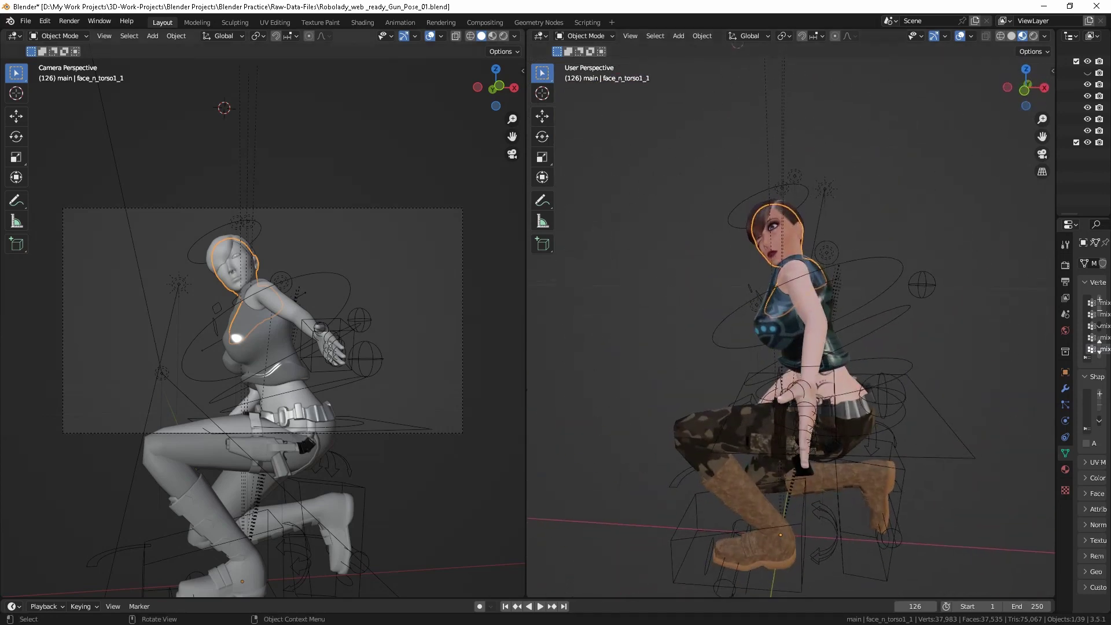
- Set both the camera and the user perspective viewports to Rendered shading
{"action": "left_click", "coordinate": [493, 35]}
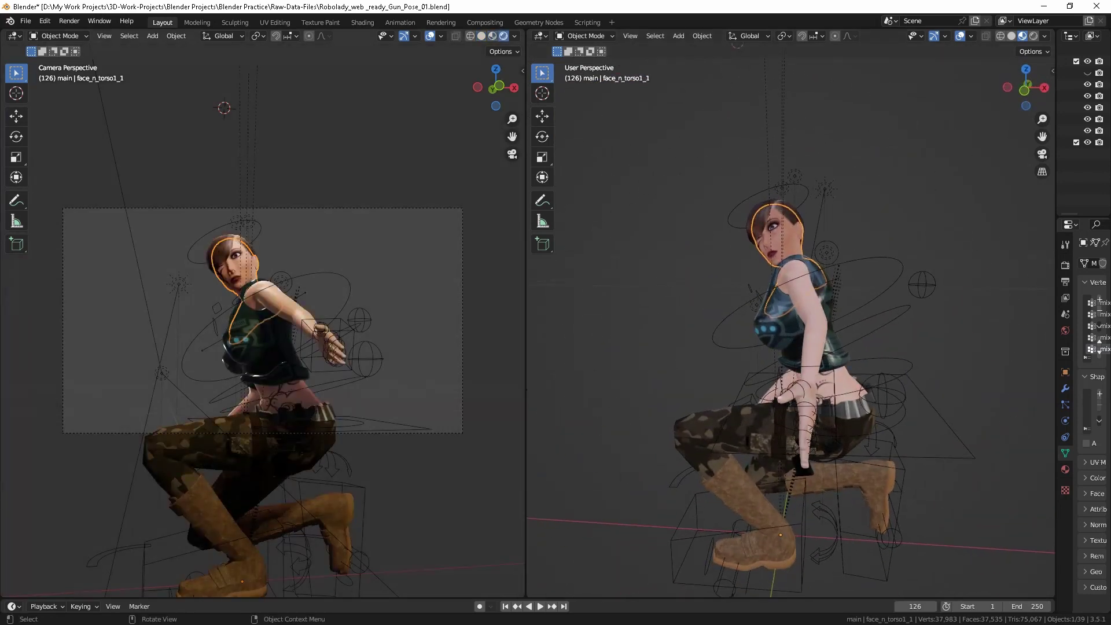
{"action": "scroll", "coordinate": [262, 320], "scroll_direction": "up", "scroll_amount": 3}
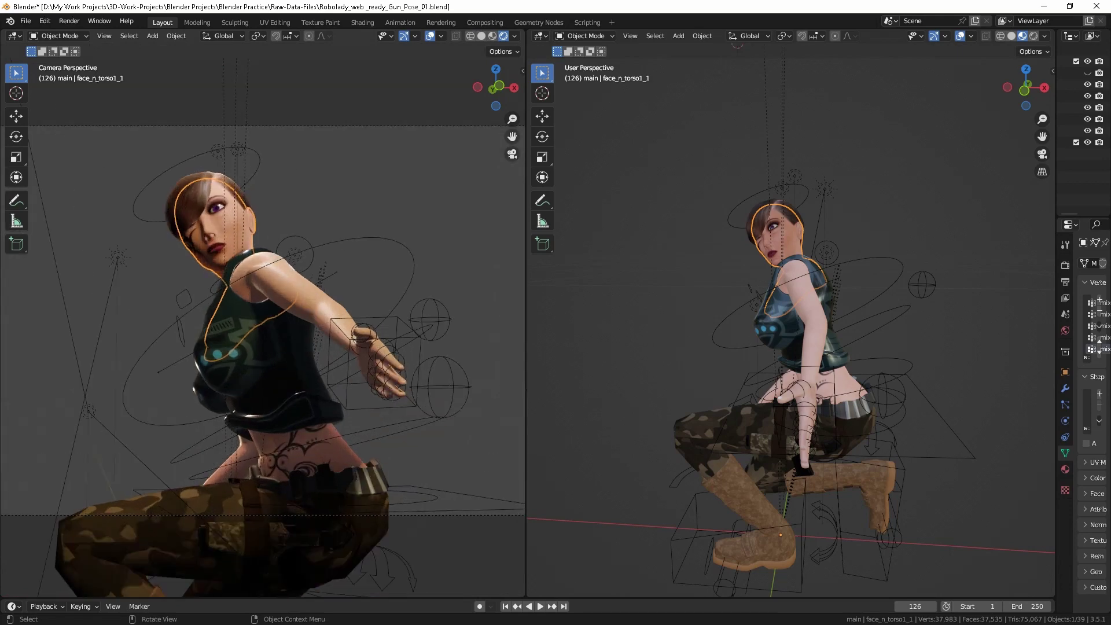
{"action": "left_click", "coordinate": [1033, 36]}
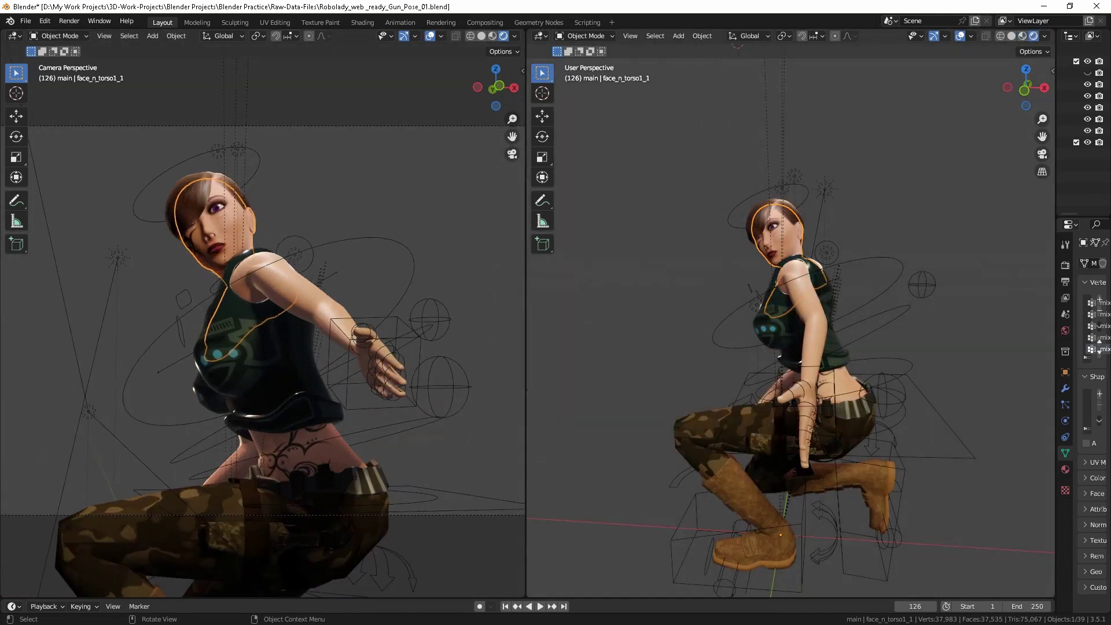
- Widen the outliner and properties area, enlarge the camera viewport, and fit the whole camera frame in it
{"action": "scroll", "coordinate": [789, 347], "scroll_direction": "down", "scroll_amount": 3}
{"action": "left_click_drag", "start_coordinate": [1055, 289], "coordinate": [809, 290]}
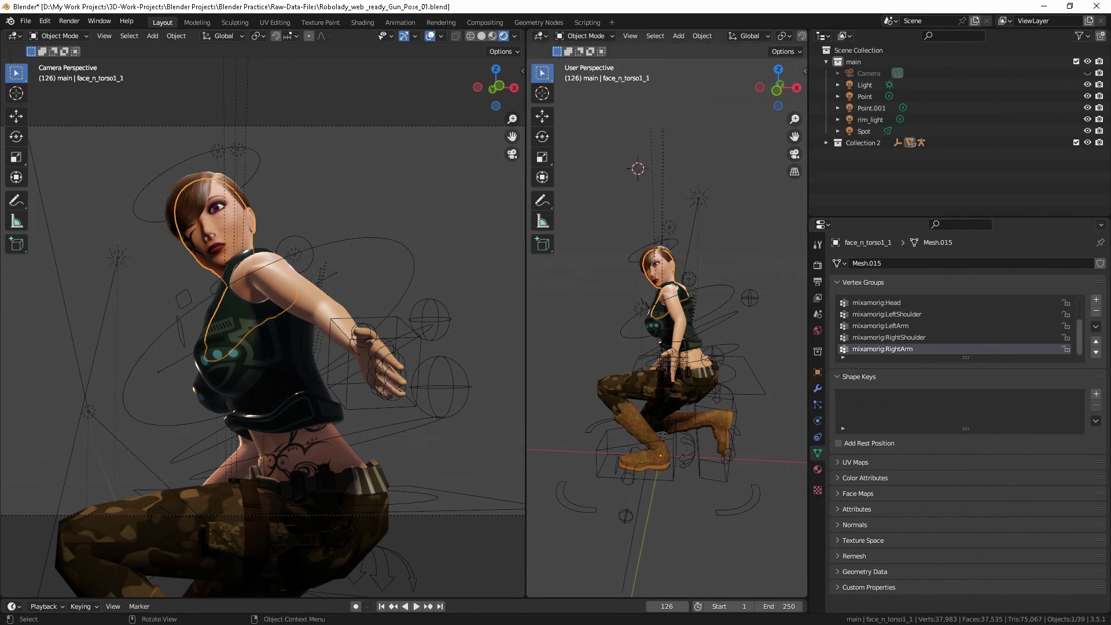
{"action": "left_click_drag", "start_coordinate": [526, 289], "coordinate": [688, 289]}
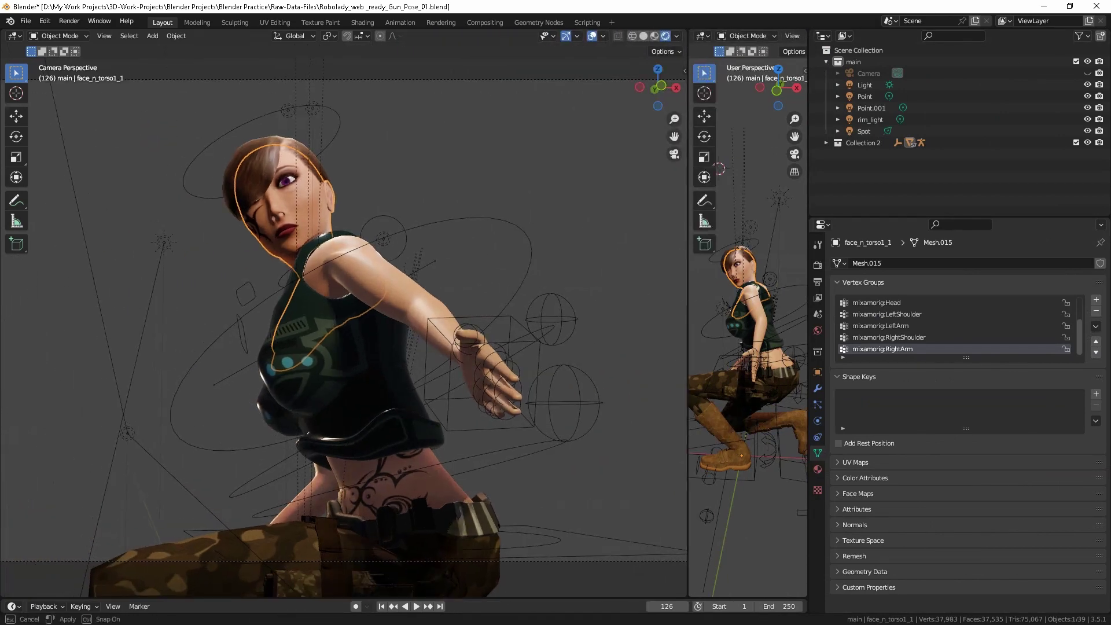
{"action": "key", "text": "Home"}
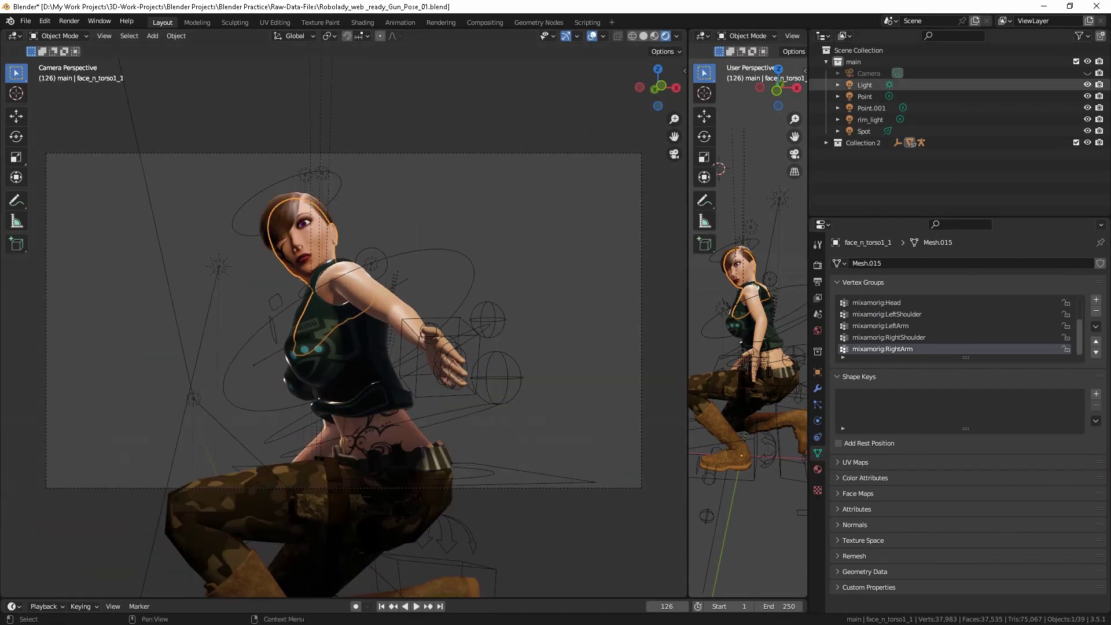
- Hide every light from Light to Spot, and toggle Light and Point one at a time to check their individual contributions
{"action": "left_click_drag", "start_coordinate": [1088, 84], "coordinate": [1087, 130]}
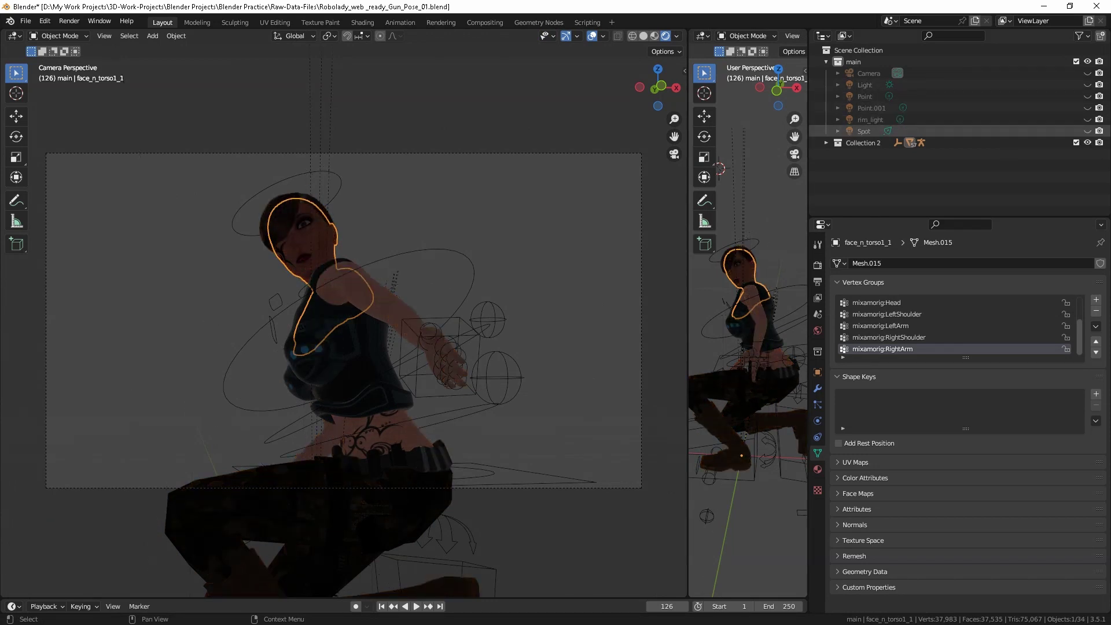
{"action": "left_click", "coordinate": [1088, 84]}
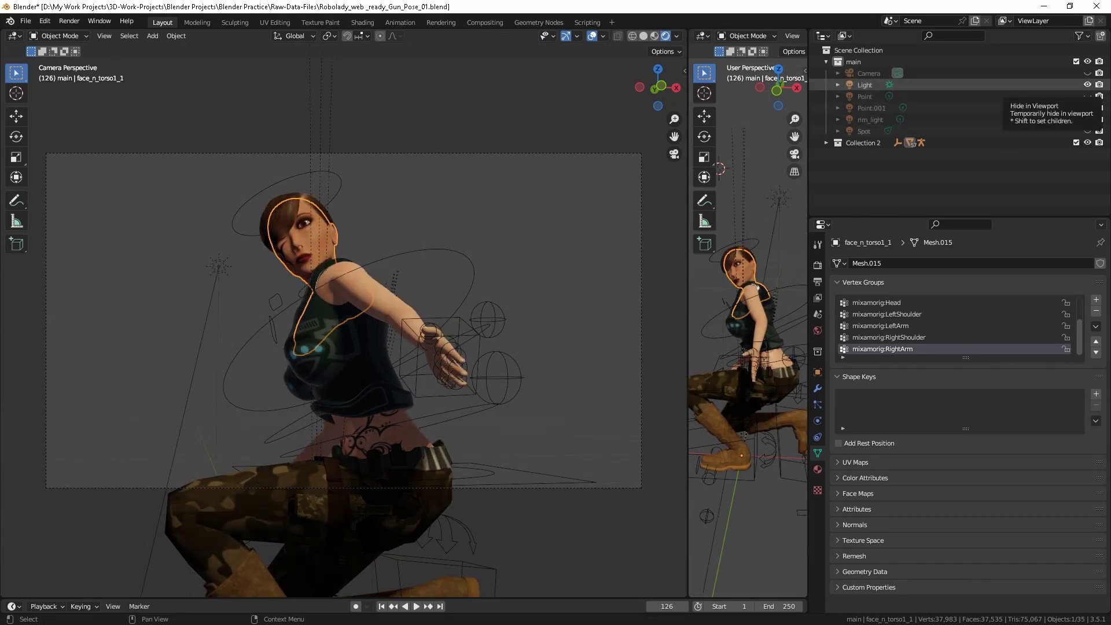
{"action": "left_click", "coordinate": [1087, 85]}
{"action": "left_click", "coordinate": [1087, 96]}
{"action": "left_click", "coordinate": [1087, 96]}
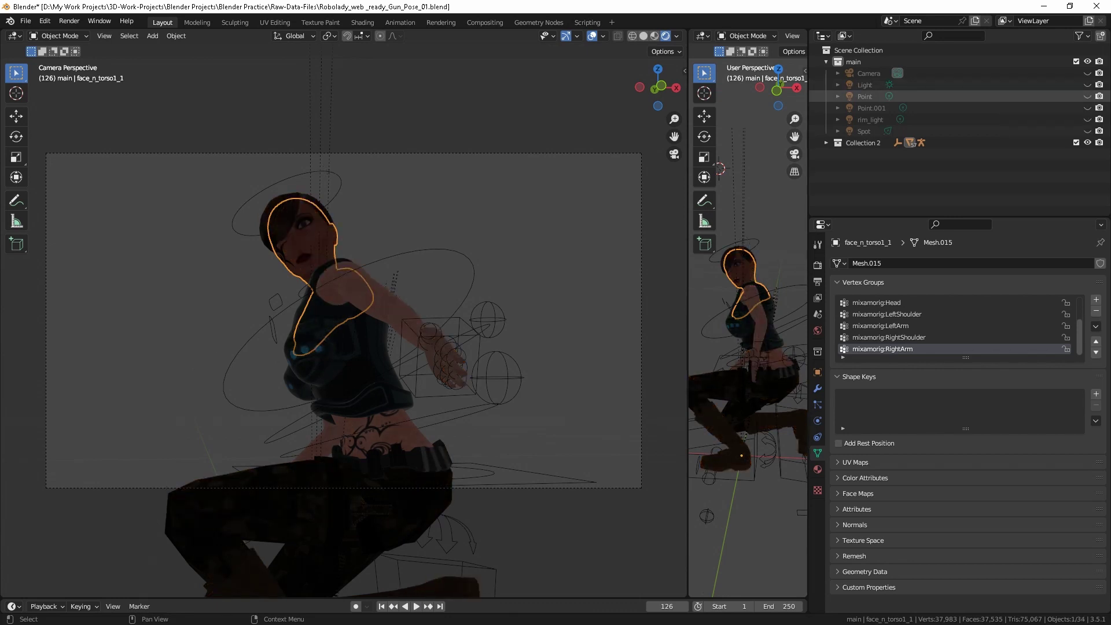
- Make all the hidden lights from Spot up to Light visible again in the outliner
{"action": "left_click", "coordinate": [1087, 108]}
{"action": "left_click", "coordinate": [1087, 119]}
{"action": "left_click", "coordinate": [1088, 130]}
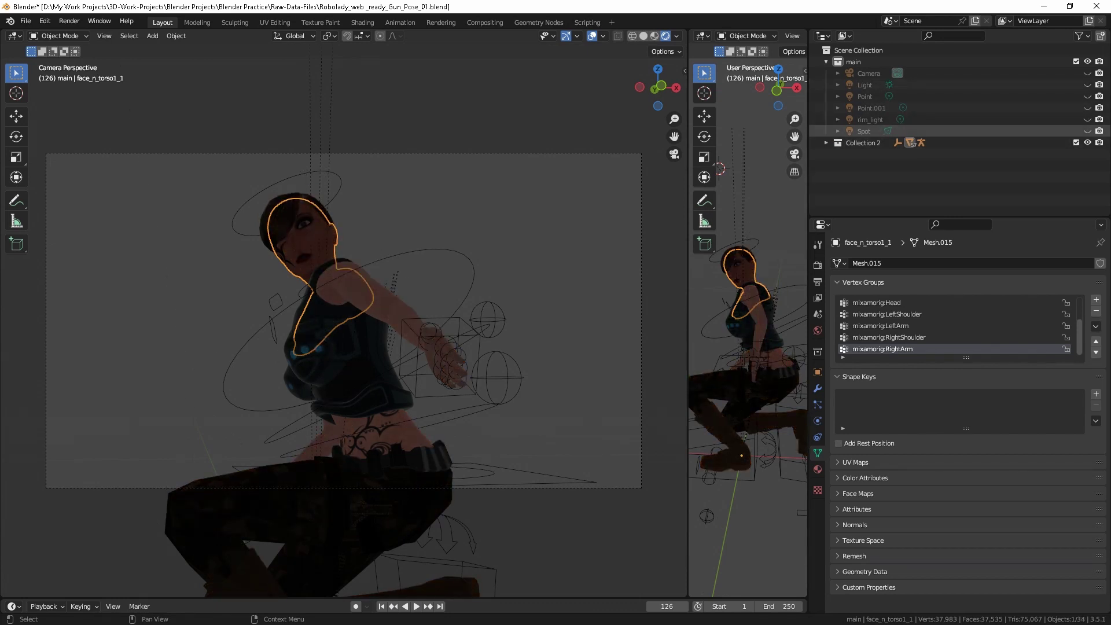
{"action": "left_click", "coordinate": [1087, 107]}
{"action": "left_click", "coordinate": [1088, 96]}
{"action": "left_click", "coordinate": [1087, 84]}
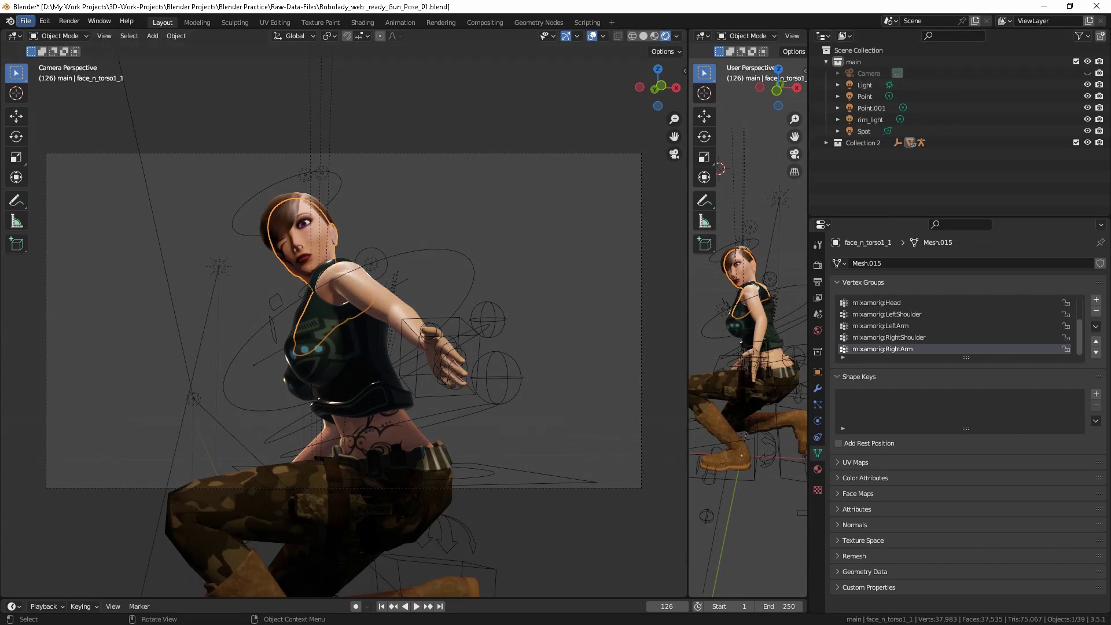
- Open the recent file Robolady_web_ready_Gun_Pose_01_v2.blend, then select and inspect the gun in the character's hand
{"action": "left_click", "coordinate": [26, 20]}
{"action": "mouse_move", "coordinate": [53, 57]}
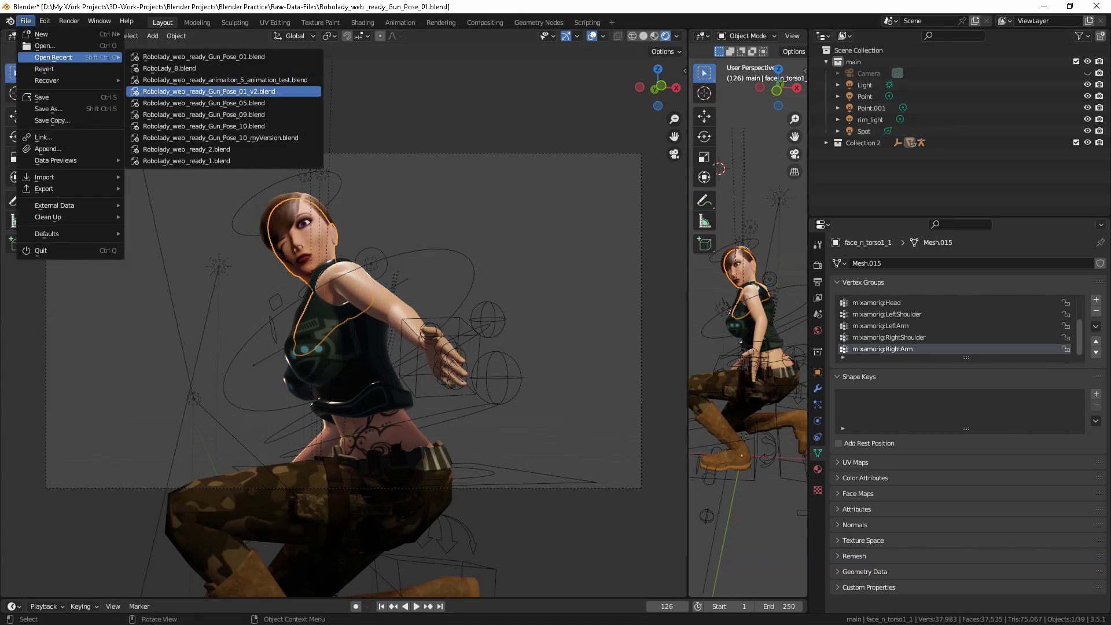
{"action": "left_click", "coordinate": [208, 91]}
{"action": "key", "text": "Return"}
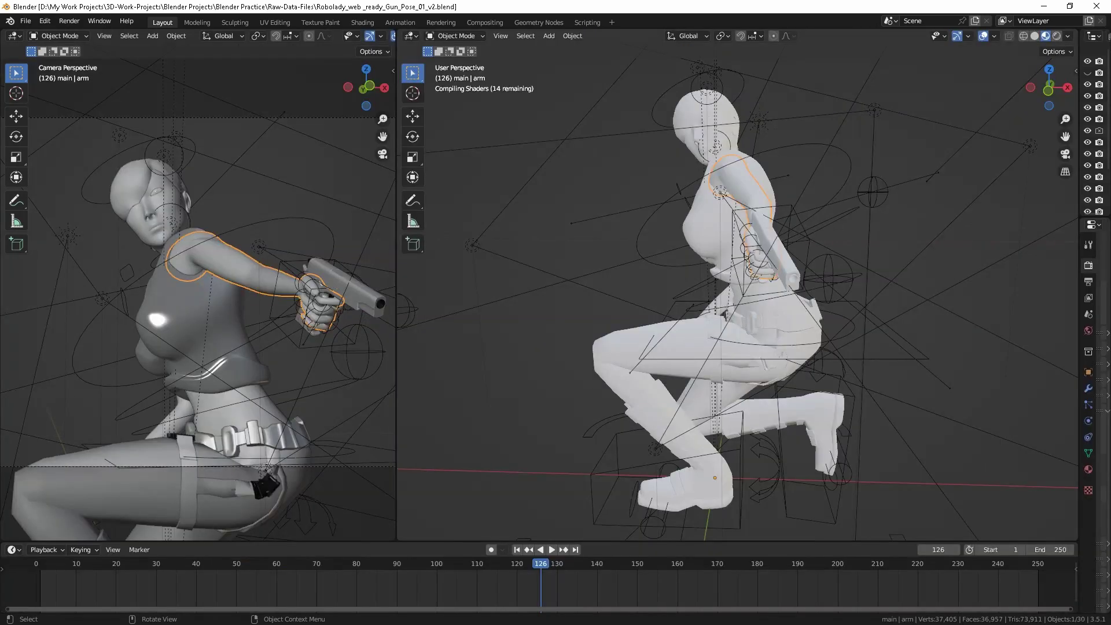
{"action": "left_click", "coordinate": [790, 260]}
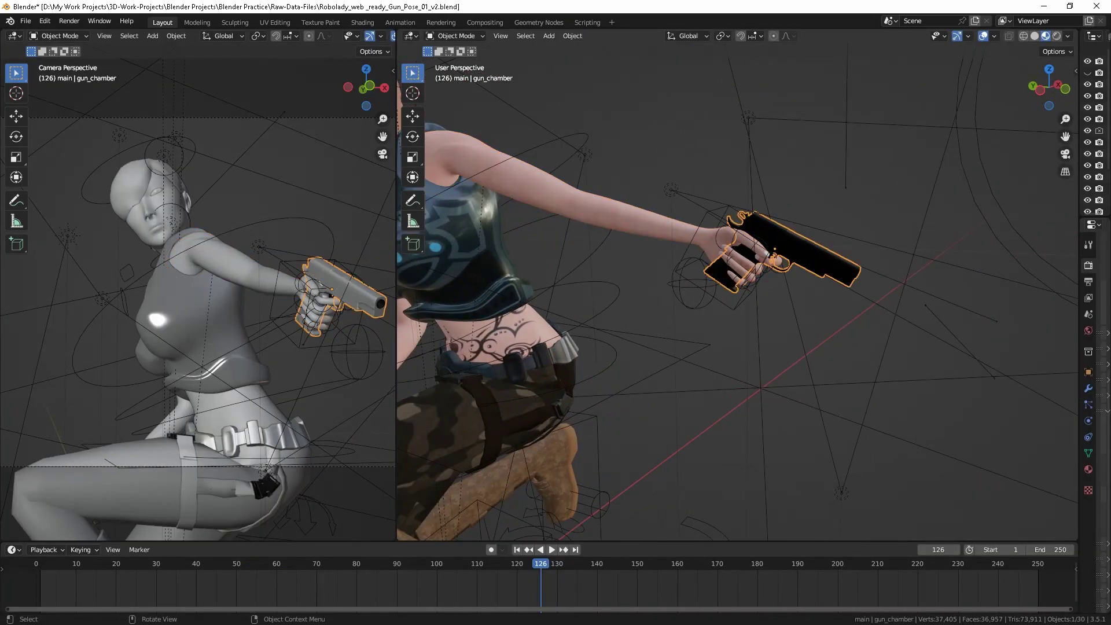
{"action": "middle_click_drag", "start_coordinate": [752, 278], "coordinate": [694, 289]}
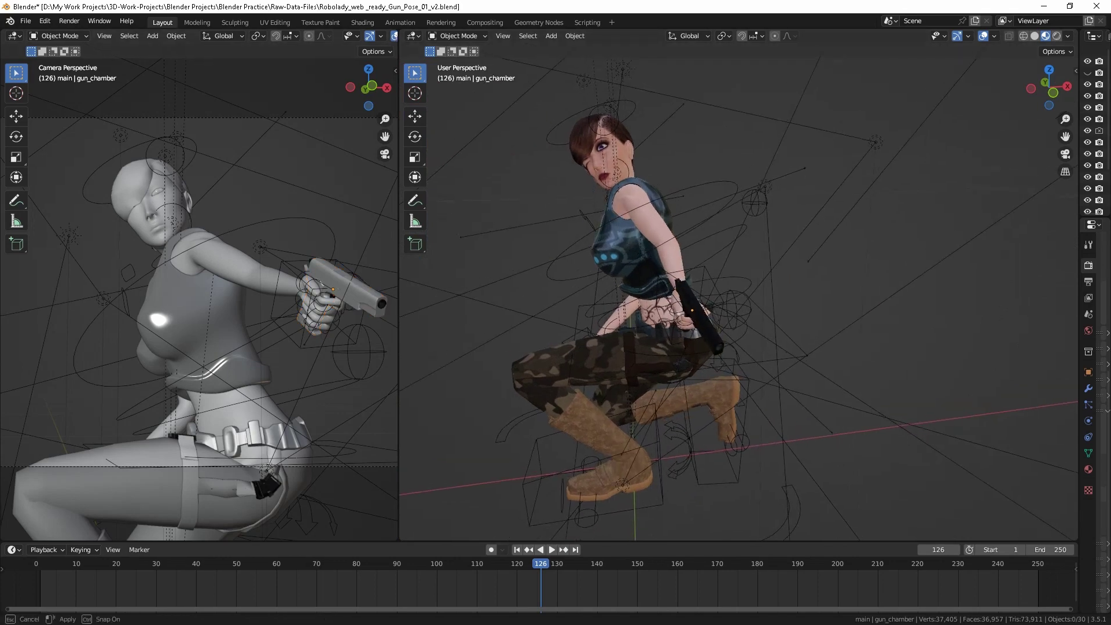
- Enlarge the camera viewport and the outliner and properties area, and set the camera view to Rendered shading
{"action": "left_click_drag", "start_coordinate": [397, 289], "coordinate": [801, 289]}
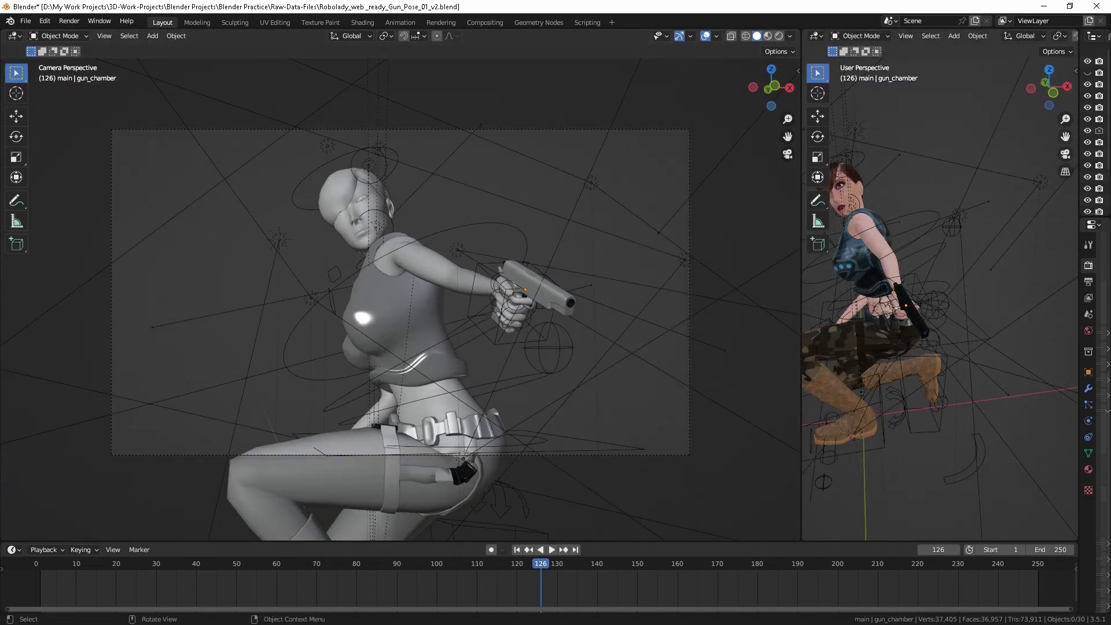
{"action": "left_click_drag", "start_coordinate": [1078, 289], "coordinate": [881, 289]}
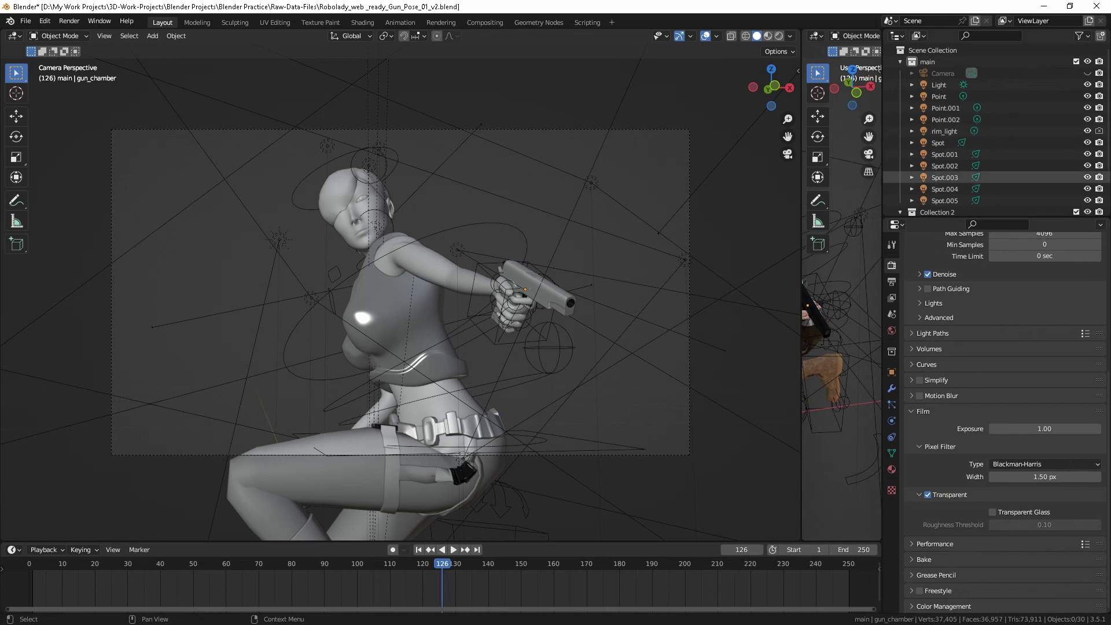
{"action": "key", "text": "z"}
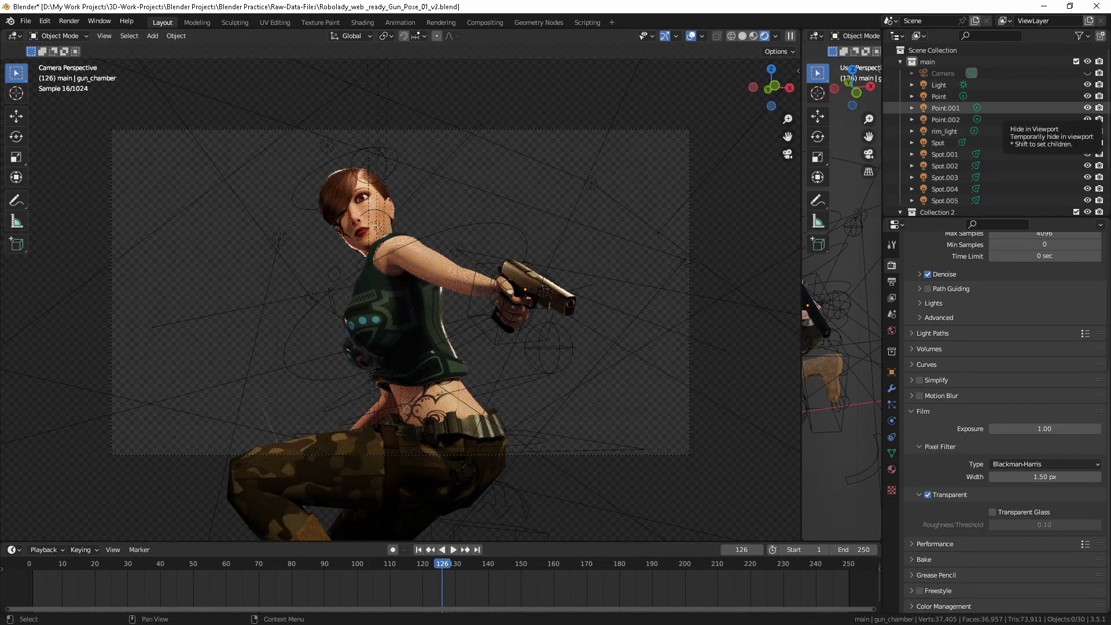
- Hide and show Light and Point one at a time to check their effect in the rendered view
{"action": "left_click", "coordinate": [1088, 85]}
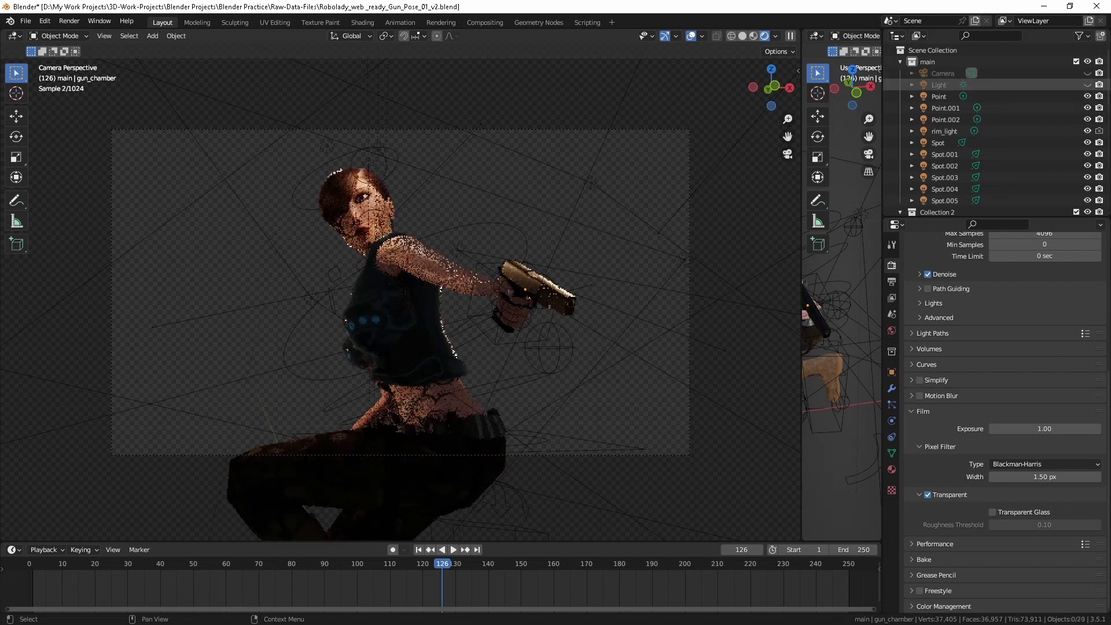
{"action": "left_click", "coordinate": [1088, 85]}
{"action": "left_click", "coordinate": [1087, 96]}
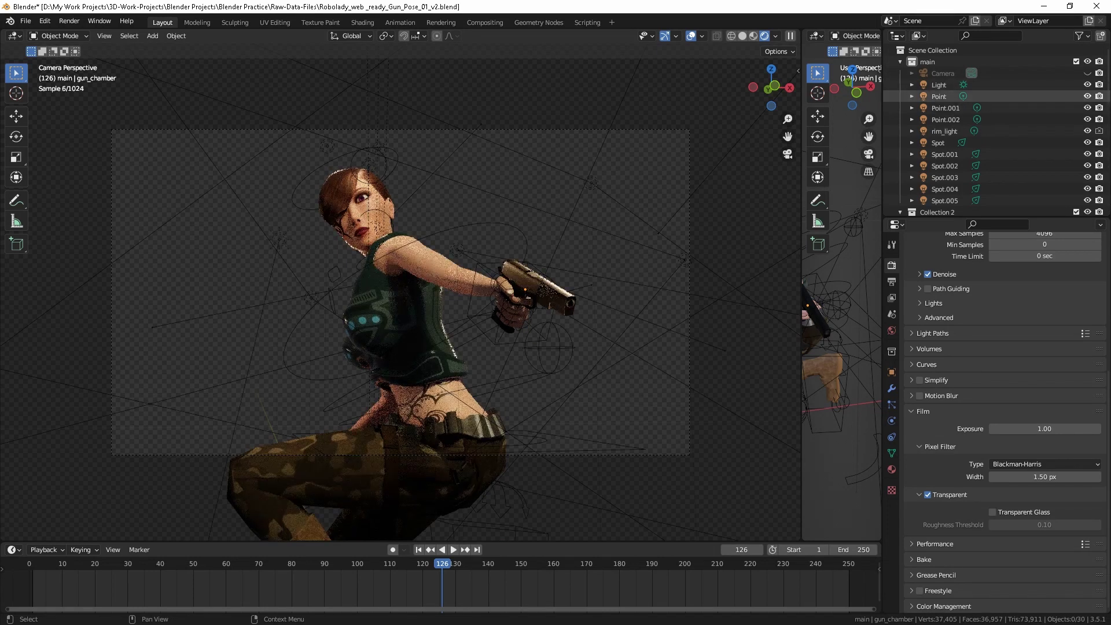
{"action": "left_click", "coordinate": [1088, 96]}
{"action": "left_click", "coordinate": [1099, 131]}
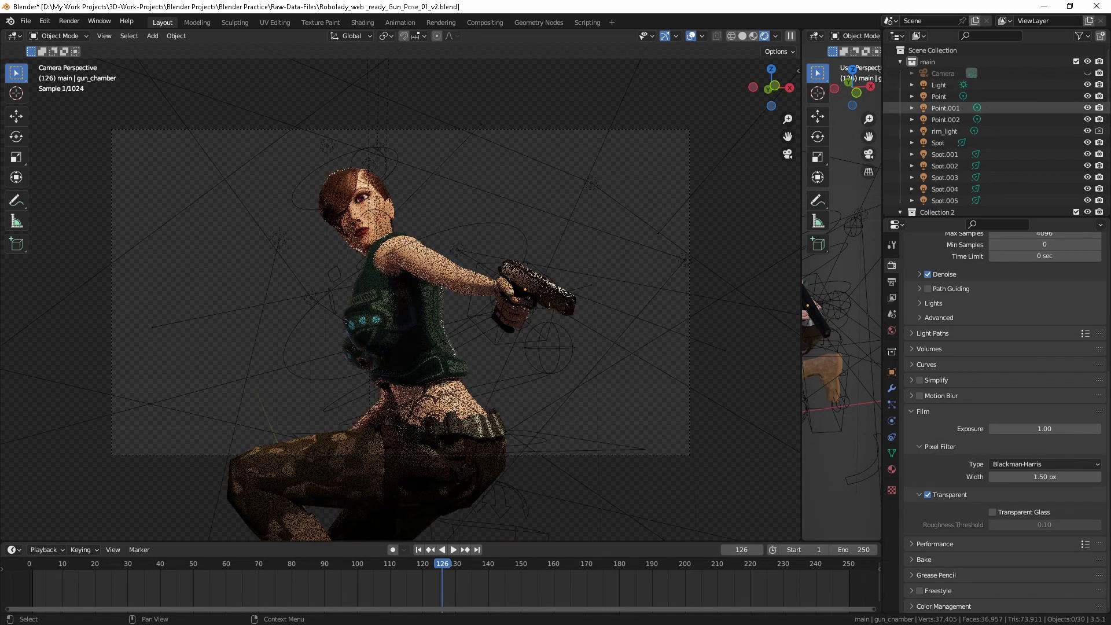
- Change the scene's render engine to Eevee
{"action": "scroll", "coordinate": [1004, 376], "scroll_direction": "up", "scroll_amount": 5}
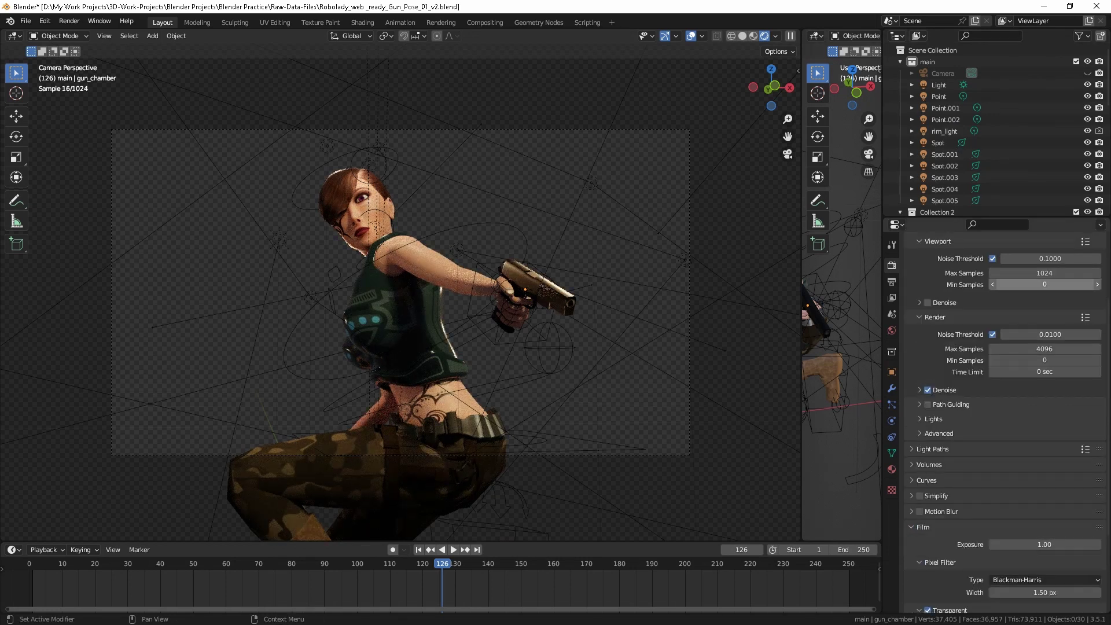
{"action": "left_click", "coordinate": [1044, 263]}
{"action": "left_click", "coordinate": [1018, 276]}
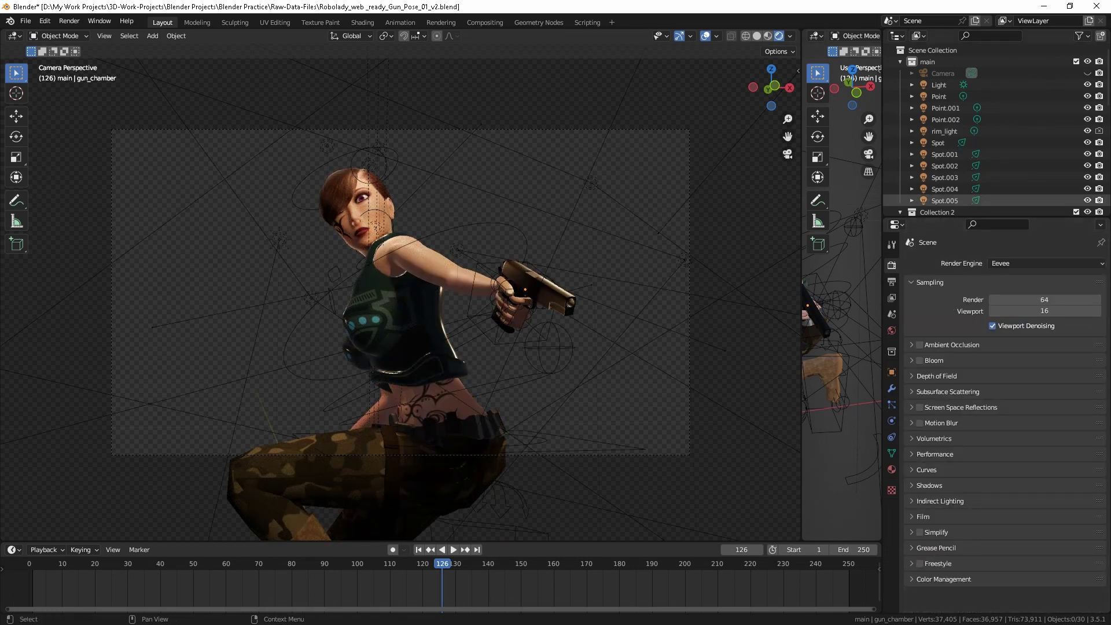
- Widen the outliner slightly and hide every light from Light to Spot.005 in the viewport
{"action": "left_click_drag", "start_coordinate": [883, 203], "coordinate": [867, 202]}
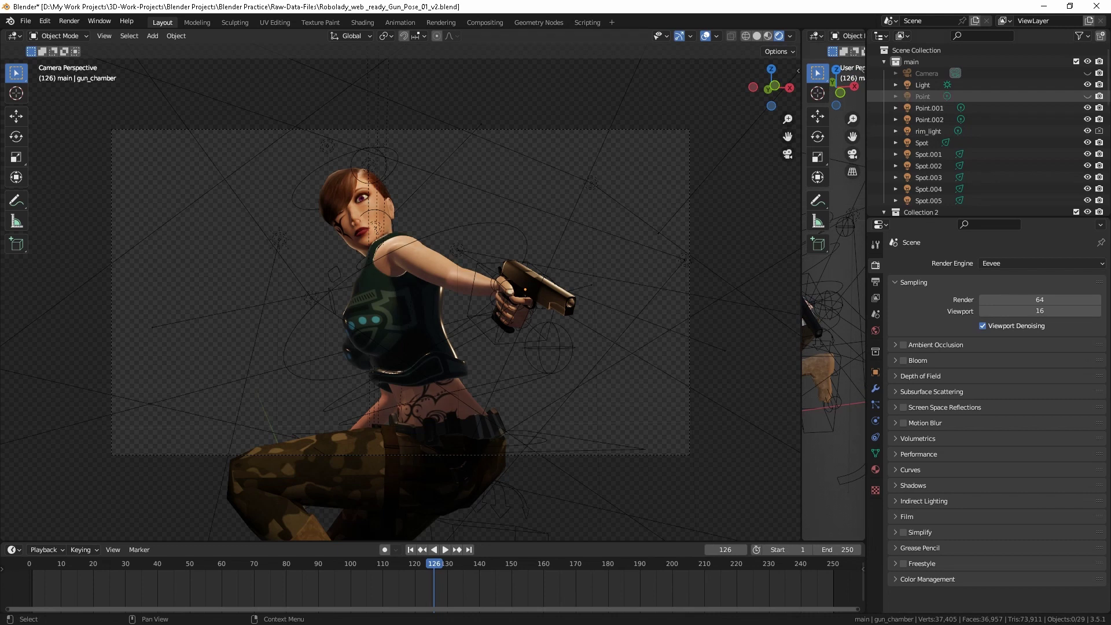
{"action": "left_click", "coordinate": [1088, 107]}
{"action": "left_click", "coordinate": [1087, 119]}
{"action": "left_click", "coordinate": [1088, 131]}
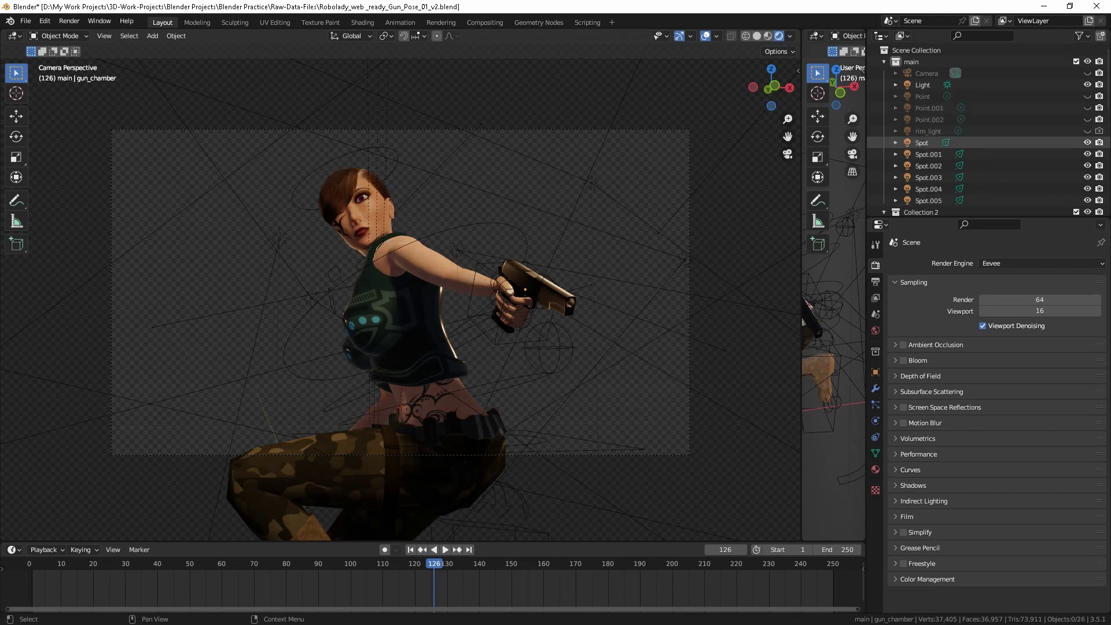
{"action": "left_click_drag", "start_coordinate": [1088, 142], "coordinate": [1087, 183]}
{"action": "left_click", "coordinate": [1088, 200]}
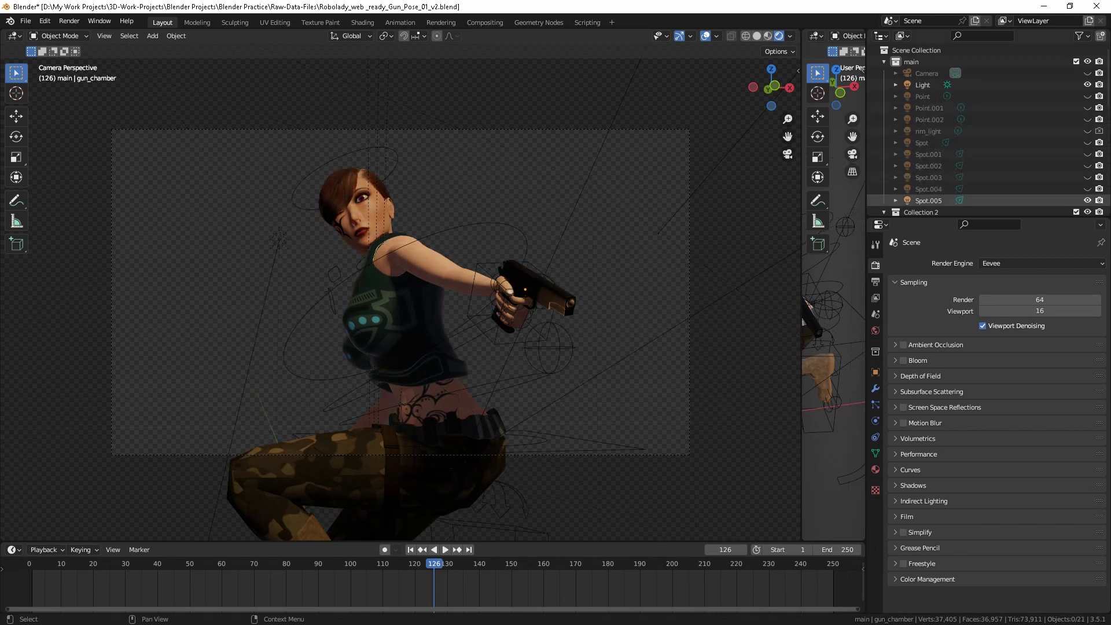
{"action": "left_click", "coordinate": [1088, 85]}
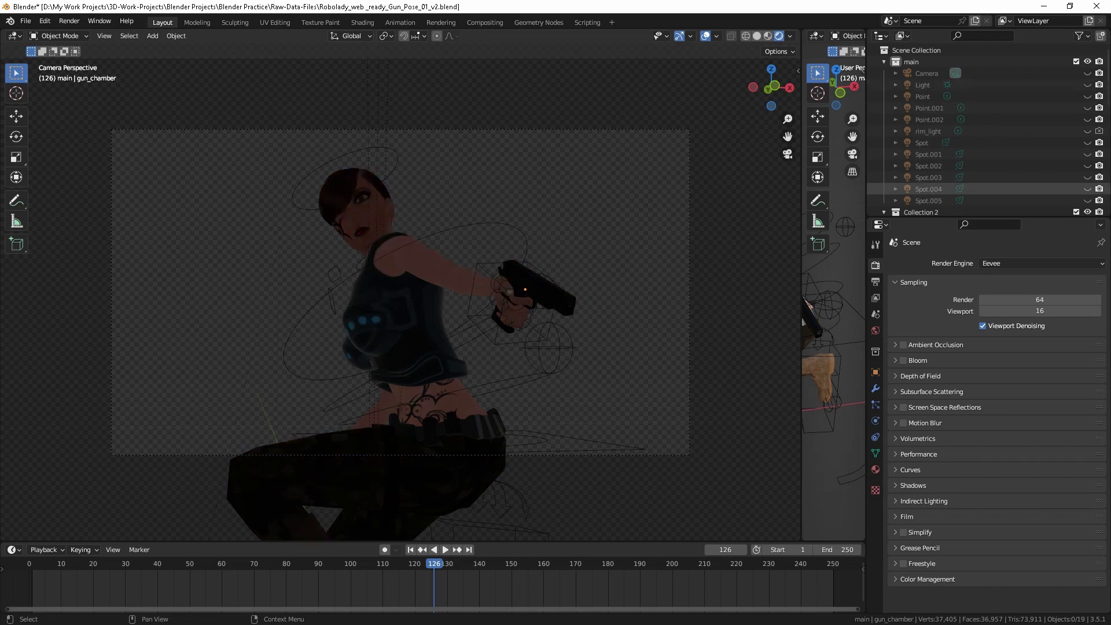
- Toggle Light, Point, Point.001 and the spot lights on and off in turn to compare their individual contributions
{"action": "left_click", "coordinate": [1088, 85]}
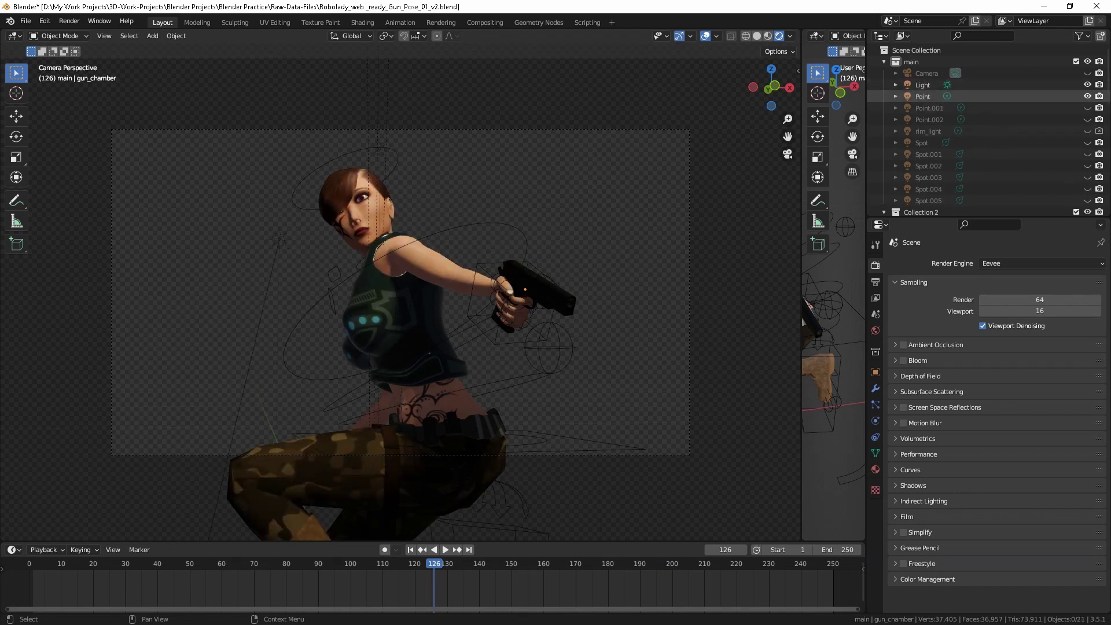
{"action": "left_click", "coordinate": [1087, 85]}
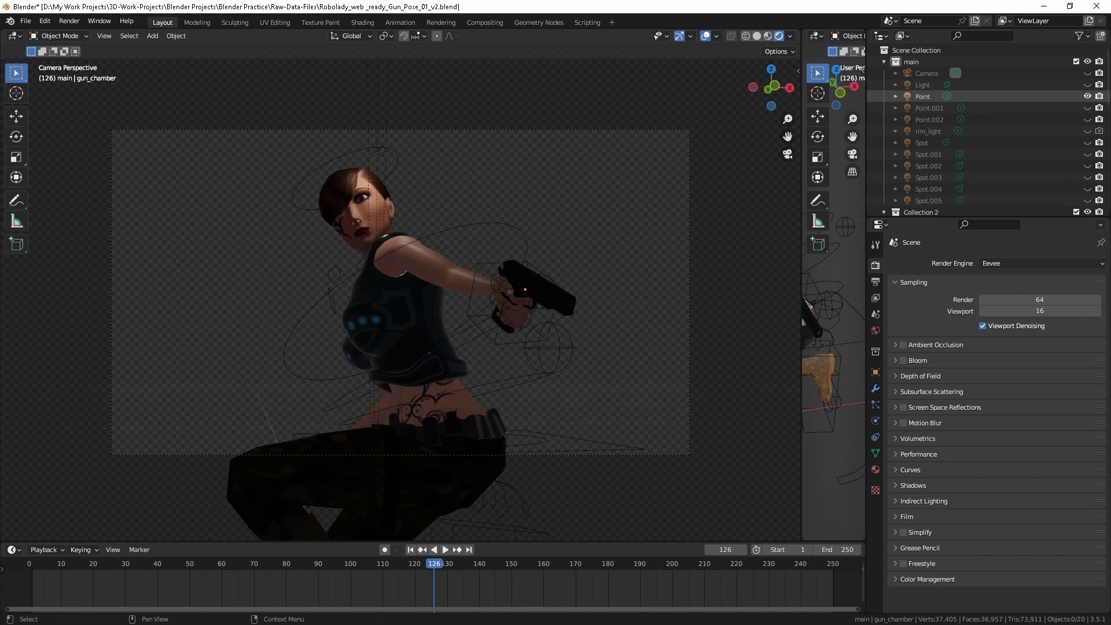
{"action": "left_click", "coordinate": [1087, 96]}
{"action": "left_click", "coordinate": [1087, 107]}
{"action": "left_click", "coordinate": [1087, 107]}
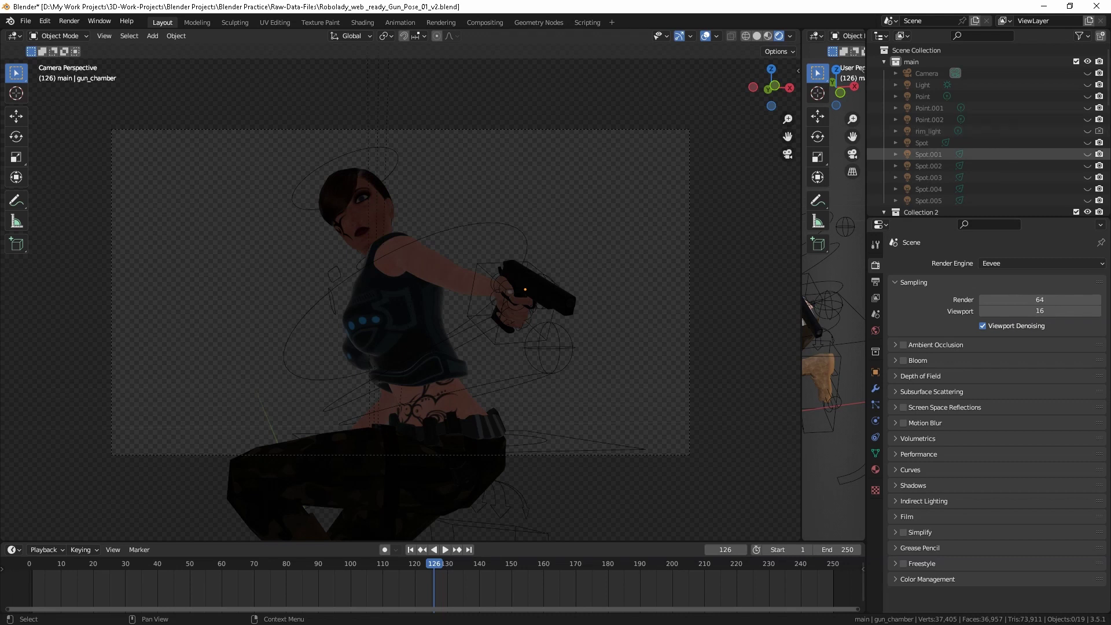
{"action": "left_click", "coordinate": [1088, 142]}
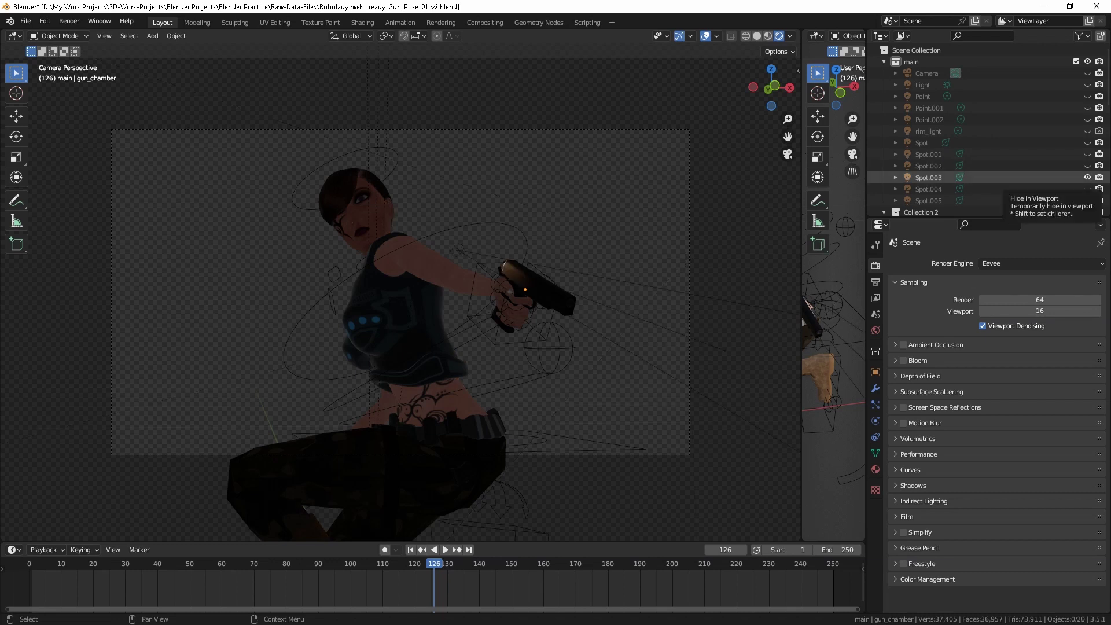
{"action": "left_click", "coordinate": [1087, 177]}
{"action": "left_click", "coordinate": [1088, 189]}
{"action": "left_click", "coordinate": [1088, 188]}
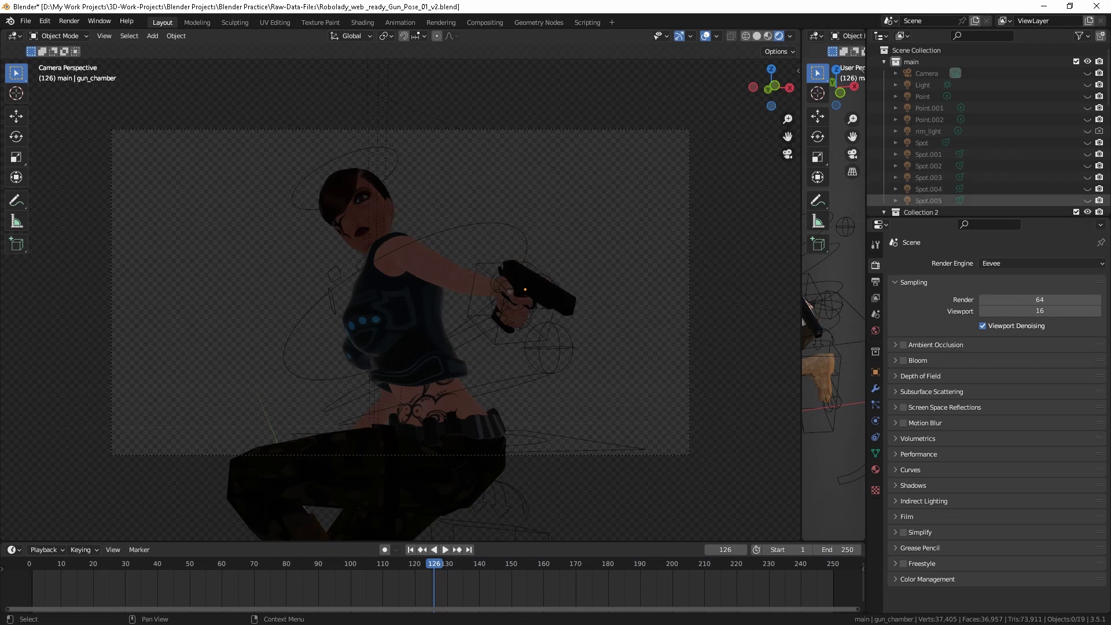
- Turn all the lights back on in the viewport, working from Spot.005 up to Light
{"action": "left_click", "coordinate": [1087, 200]}
{"action": "left_click", "coordinate": [1087, 189]}
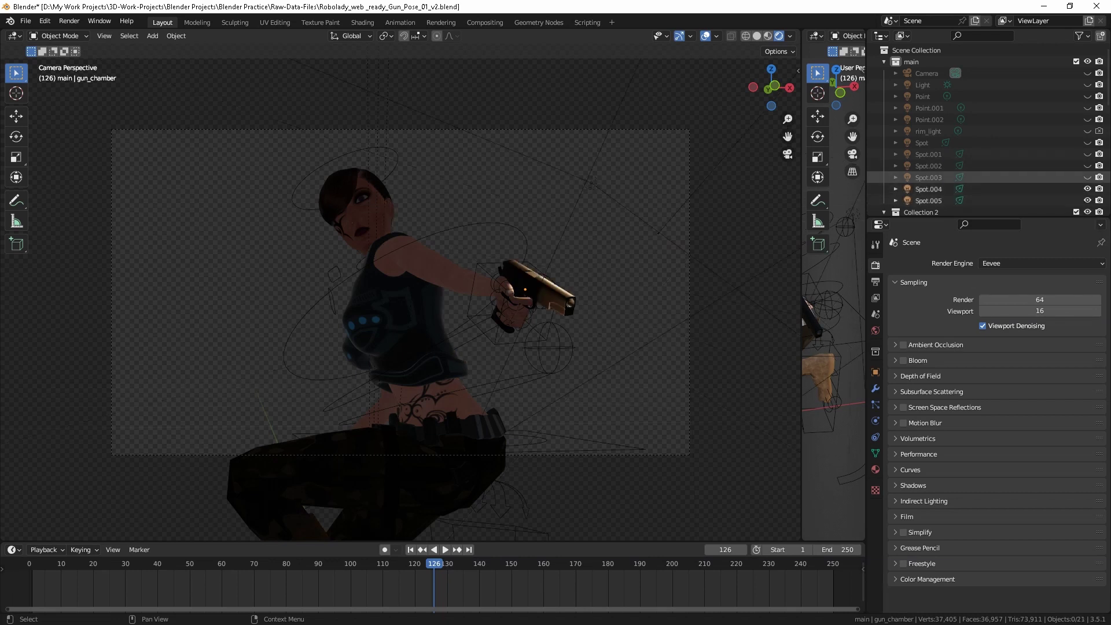
{"action": "left_click", "coordinate": [1087, 165]}
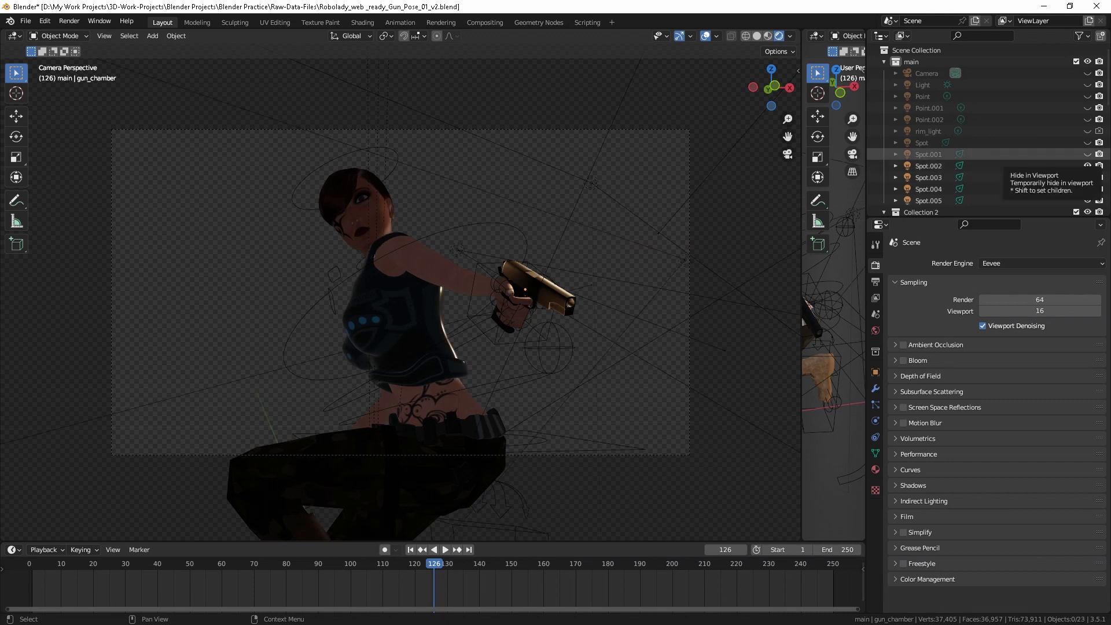
{"action": "left_click", "coordinate": [1087, 154]}
{"action": "left_click", "coordinate": [1088, 143]}
{"action": "left_click", "coordinate": [1087, 131]}
{"action": "left_click", "coordinate": [1087, 119]}
{"action": "left_click", "coordinate": [1088, 108]}
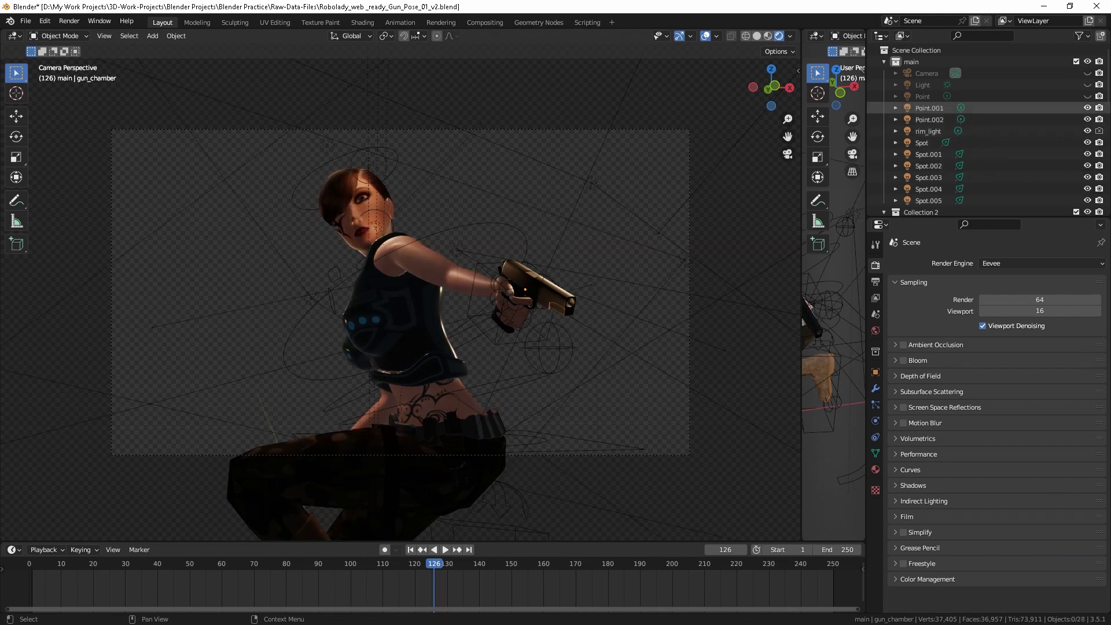
{"action": "left_click", "coordinate": [1088, 96]}
{"action": "left_click", "coordinate": [1088, 84]}
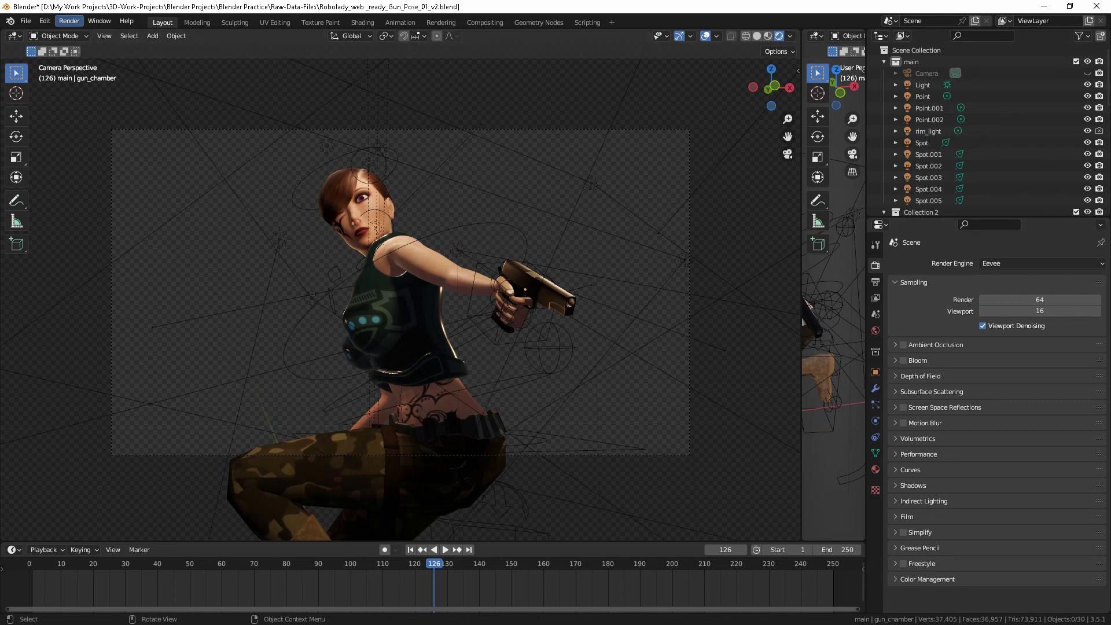
{"action": "left_click", "coordinate": [69, 21]}
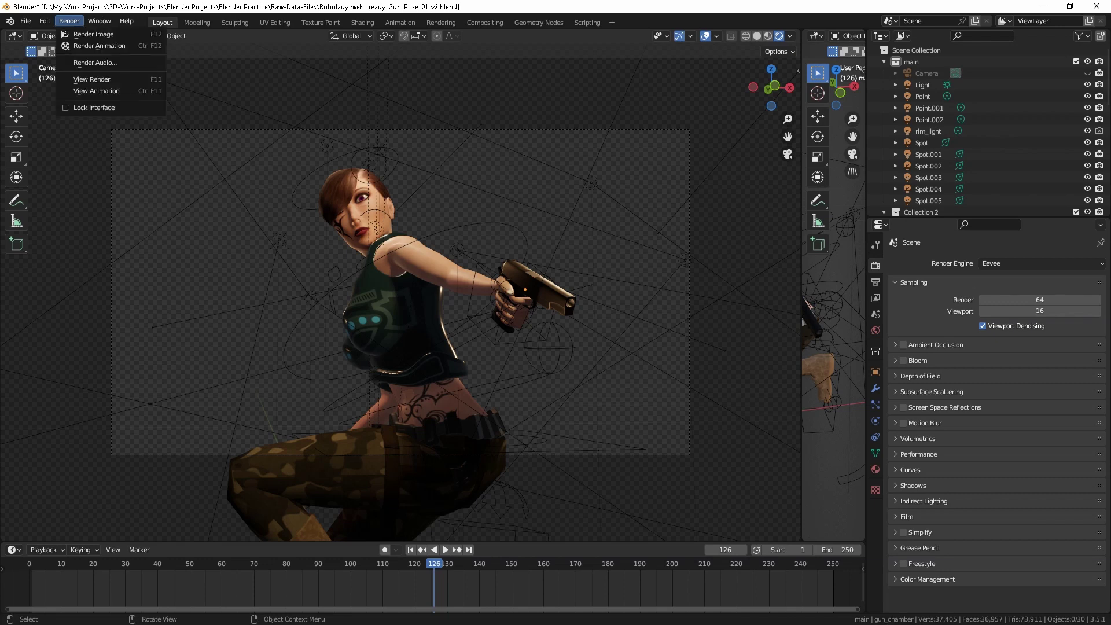
{"action": "left_click", "coordinate": [441, 22]}
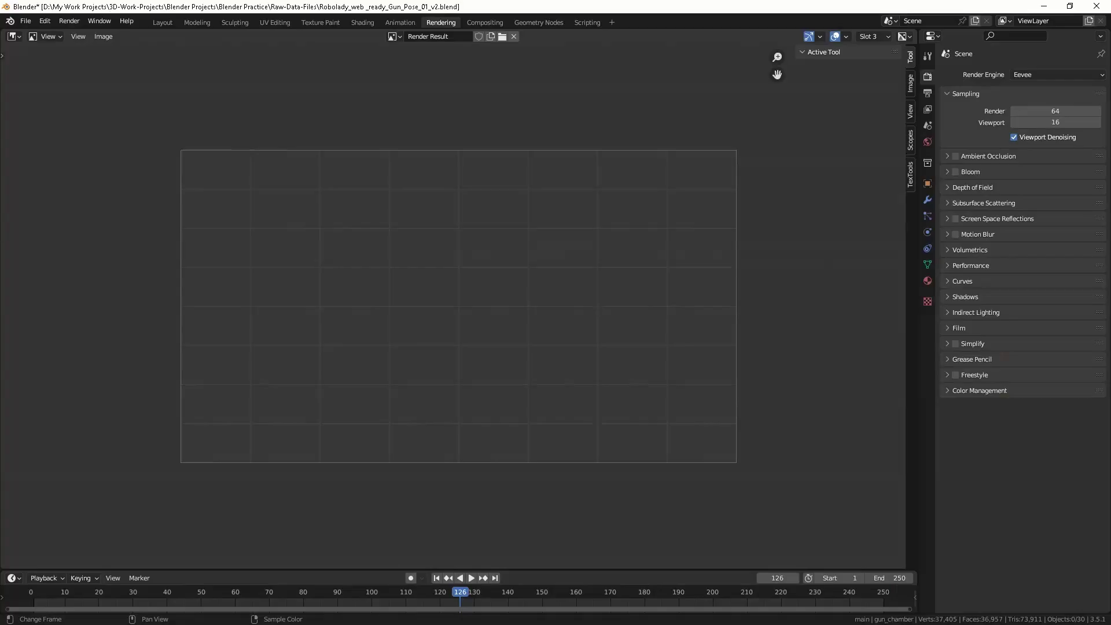
{"action": "left_click", "coordinate": [163, 22]}
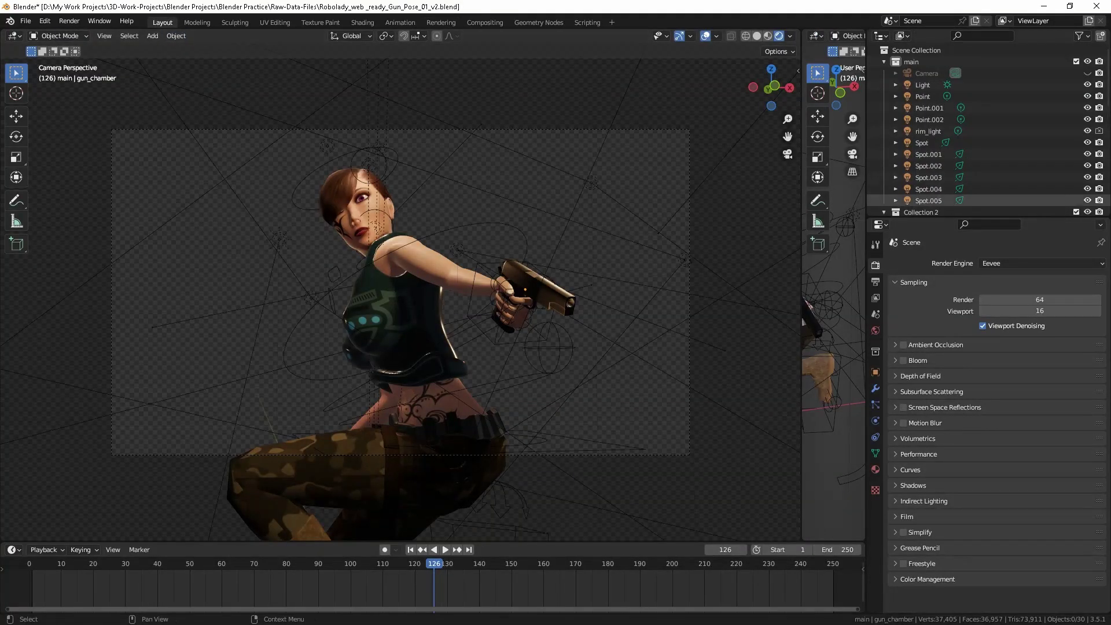
- Set the render engine to Cycles and render the image
{"action": "left_click", "coordinate": [1042, 264]}
{"action": "left_click", "coordinate": [1018, 304]}
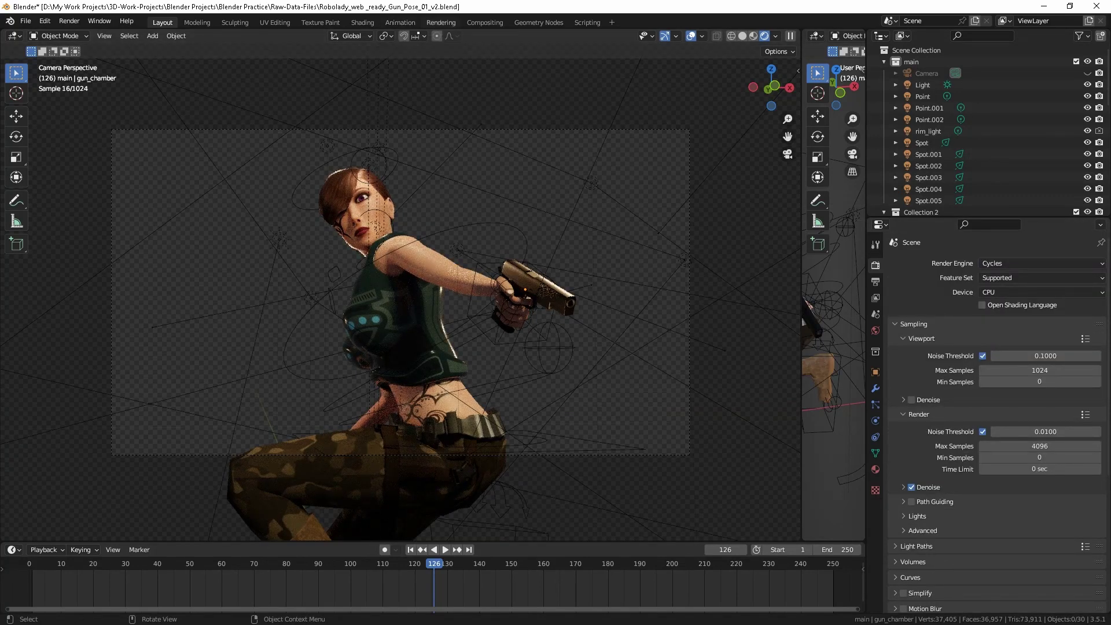
{"action": "key", "text": "F12"}
- In the browser, look through Pixabay's cloudy sky results and download the sea waves background photo with the small boat
{"action": "scroll", "coordinate": [556, 328], "scroll_direction": "down", "scroll_amount": 1}
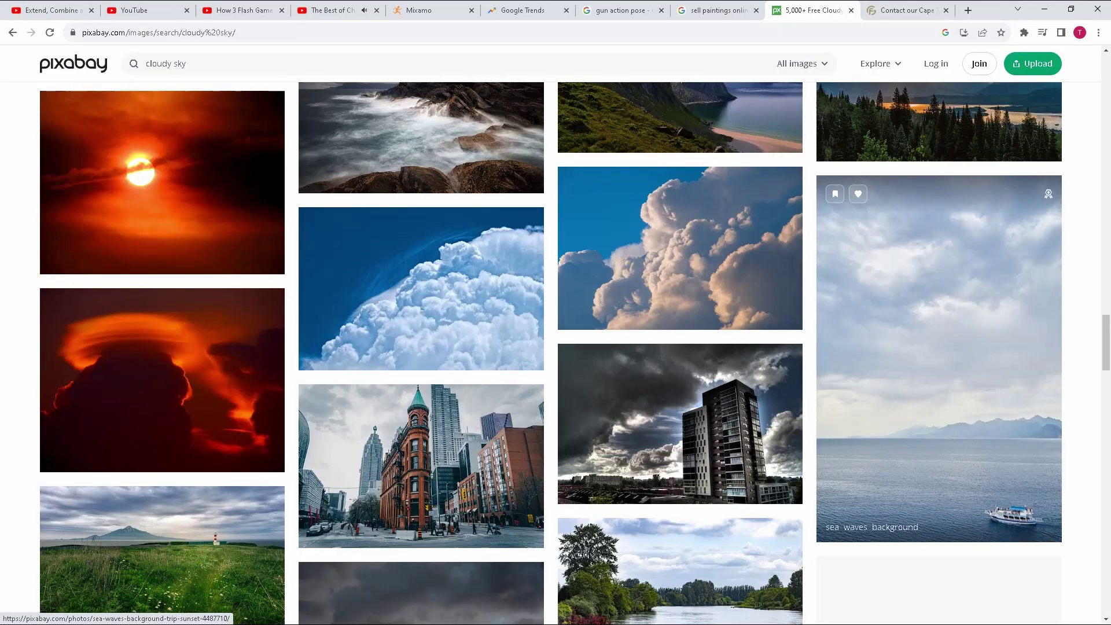
{"action": "scroll", "coordinate": [961, 347], "scroll_direction": "down", "scroll_amount": 5}
{"action": "scroll", "coordinate": [960, 348], "scroll_direction": "up", "scroll_amount": 4}
{"action": "scroll", "coordinate": [960, 347], "scroll_direction": "down", "scroll_amount": 2}
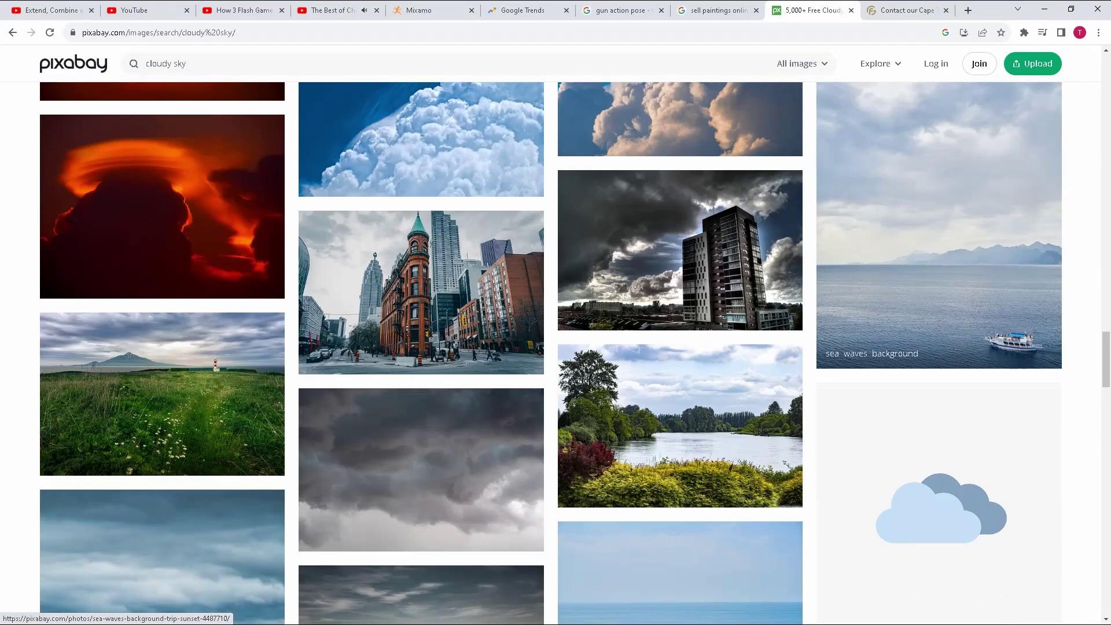
{"action": "left_click", "coordinate": [963, 257]}
{"action": "scroll", "coordinate": [963, 258], "scroll_direction": "down", "scroll_amount": 8}
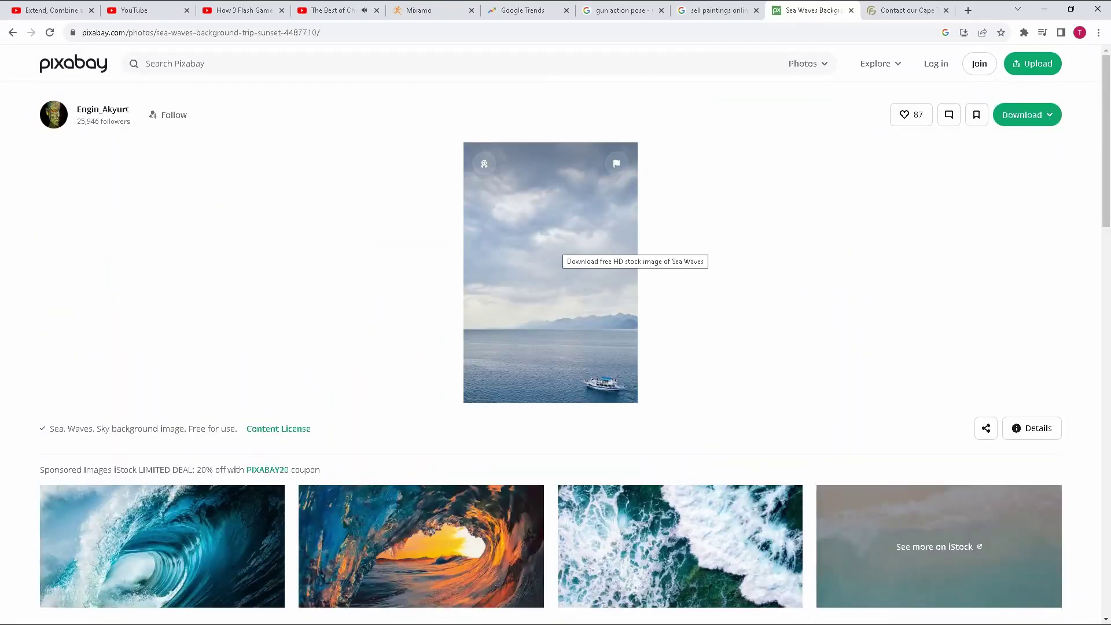
{"action": "left_click", "coordinate": [1024, 115]}
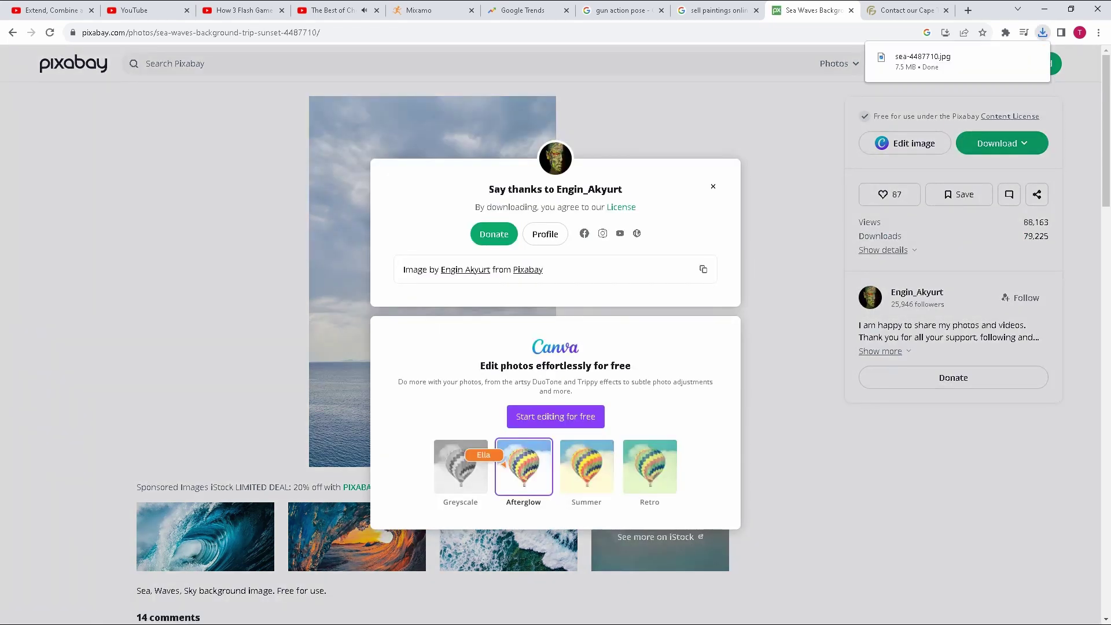
- Dismiss the photographer's thank-you dialog and open the downloaded sea-4487710.jpg
{"action": "key", "text": "Escape"}
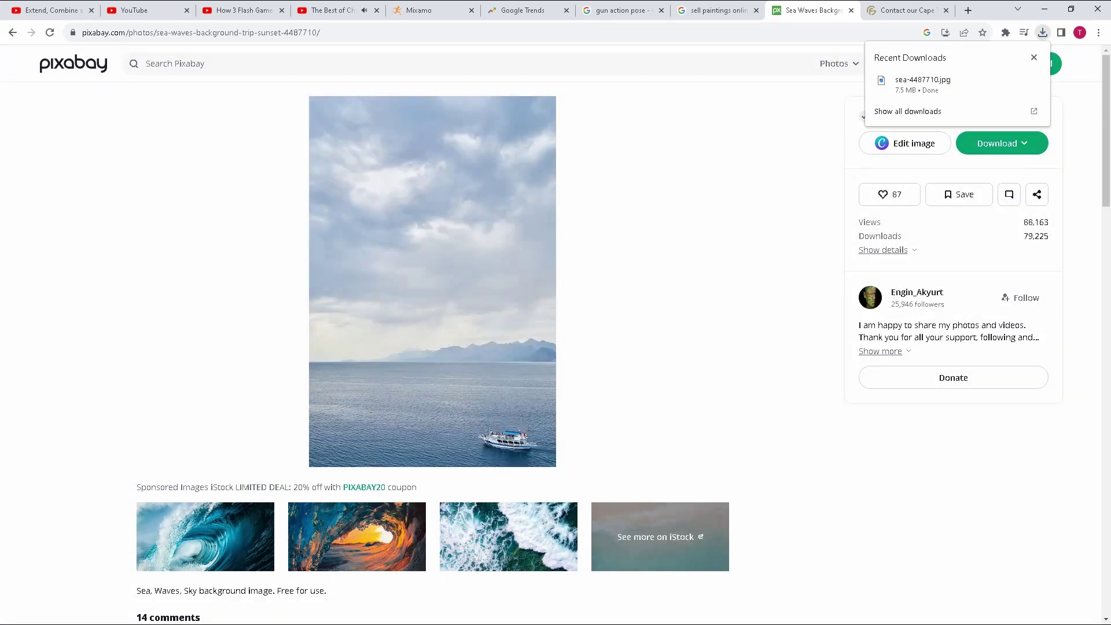
{"action": "left_click", "coordinate": [922, 84]}
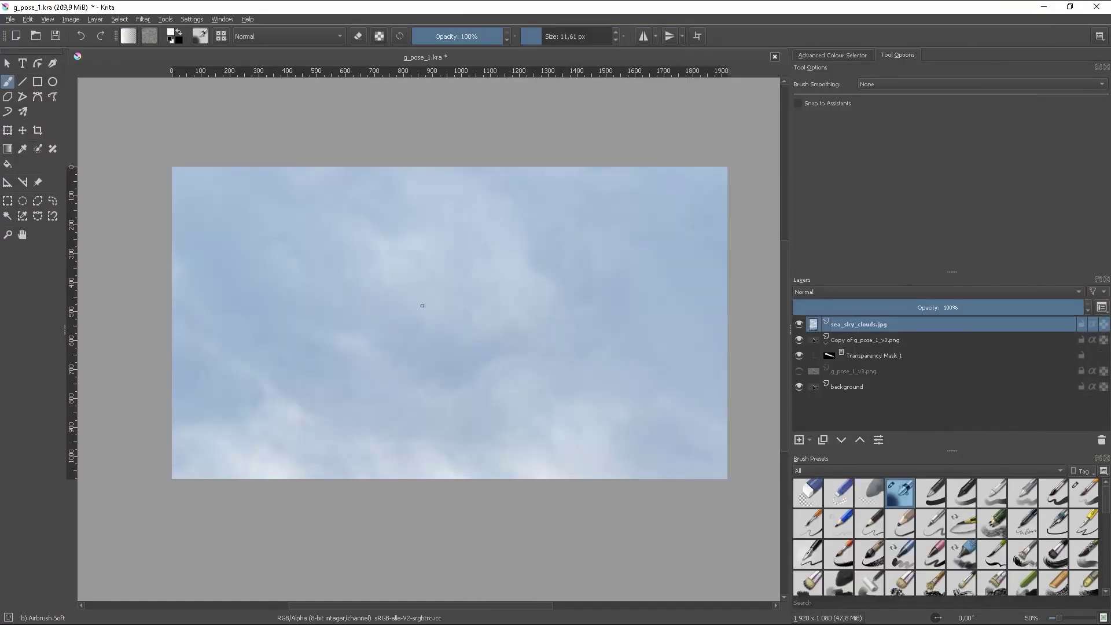
- In Krita, transform the sea_sky_clouds.jpg layer to reposition the sky over the canvas
{"action": "key", "text": "minus"}
{"action": "key", "text": "minus"}
{"action": "key", "text": "minus"}
{"action": "key", "text": "ctrl+t"}
{"action": "mouse_move", "coordinate": [369, 281]}
{"action": "left_mouse_down"}
{"action": "mouse_move", "coordinate": [329, 292]}
{"action": "mouse_move", "coordinate": [330, 206]}
{"action": "mouse_move", "coordinate": [371, 278]}
{"action": "left_mouse_up"}
{"action": "key", "text": "Return"}
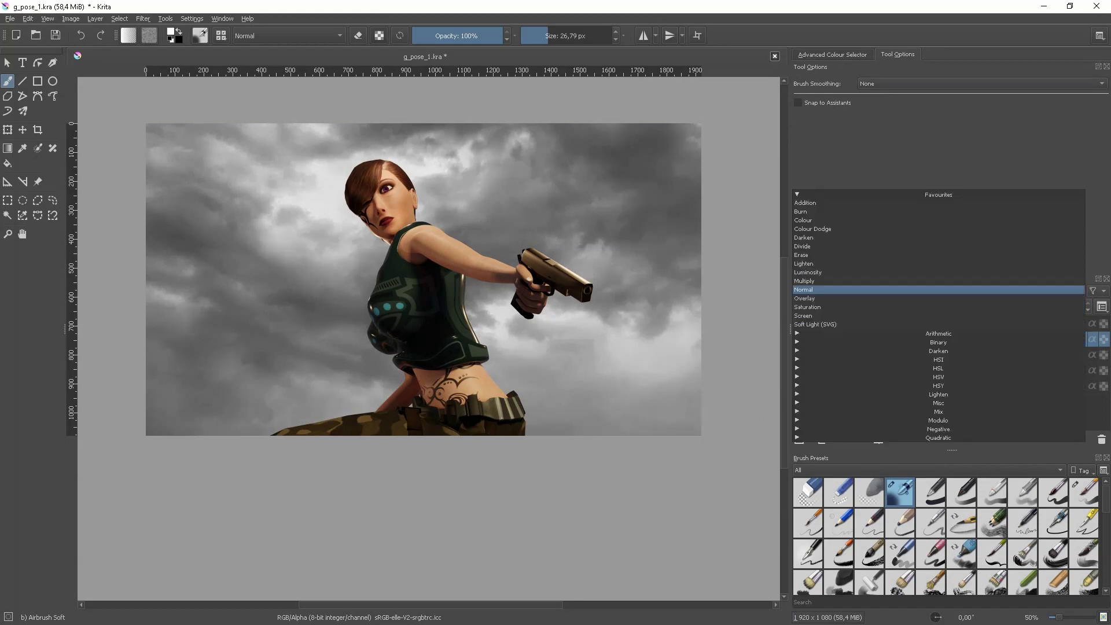
- Set the grey sky copy to Multiply and adjust the sky copy beneath to hue -14, saturation 100 and a slightly reduced lightness
{"action": "left_click", "coordinate": [804, 281]}
{"action": "left_click", "coordinate": [142, 19]}
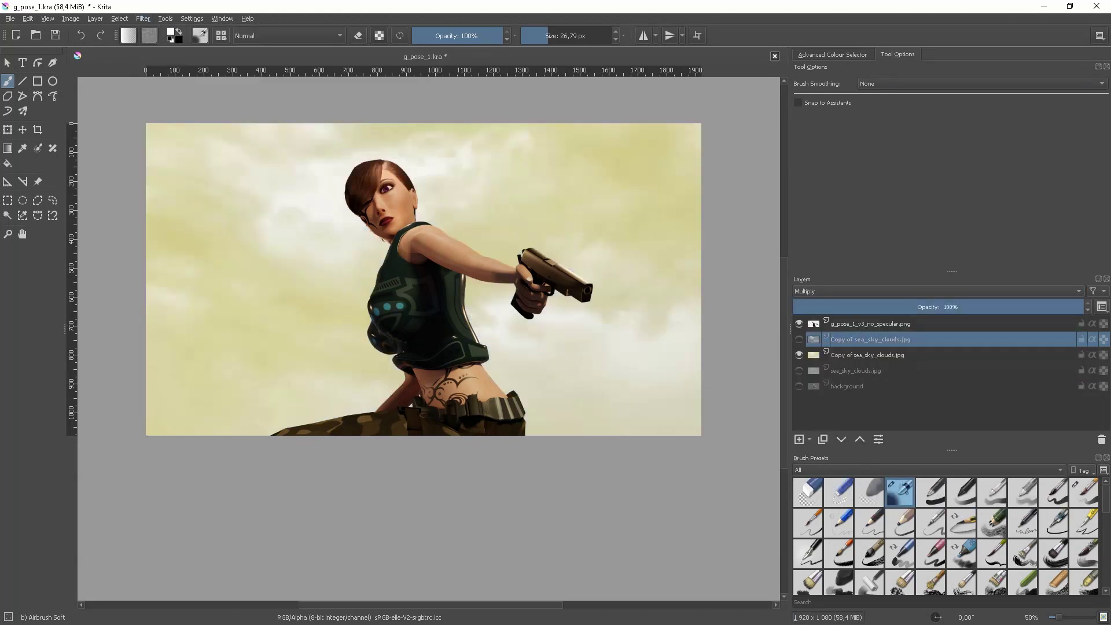
{"action": "key", "text": "Page_Down"}
{"action": "key", "text": "ctrl+u"}
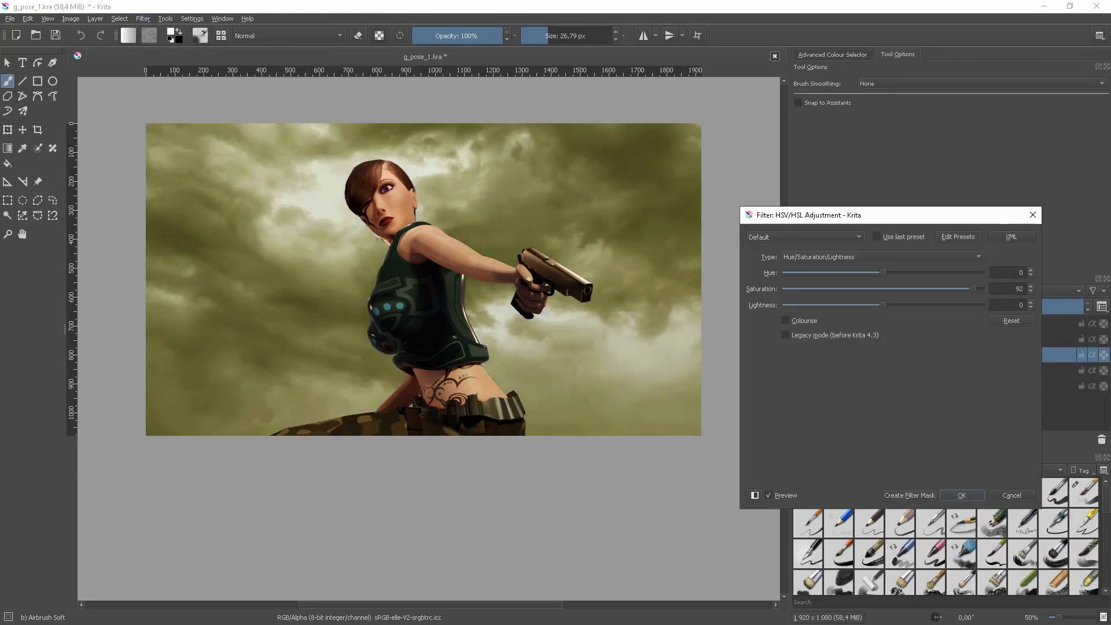
{"action": "left_click_drag", "start_coordinate": [855, 272], "coordinate": [883, 272]}
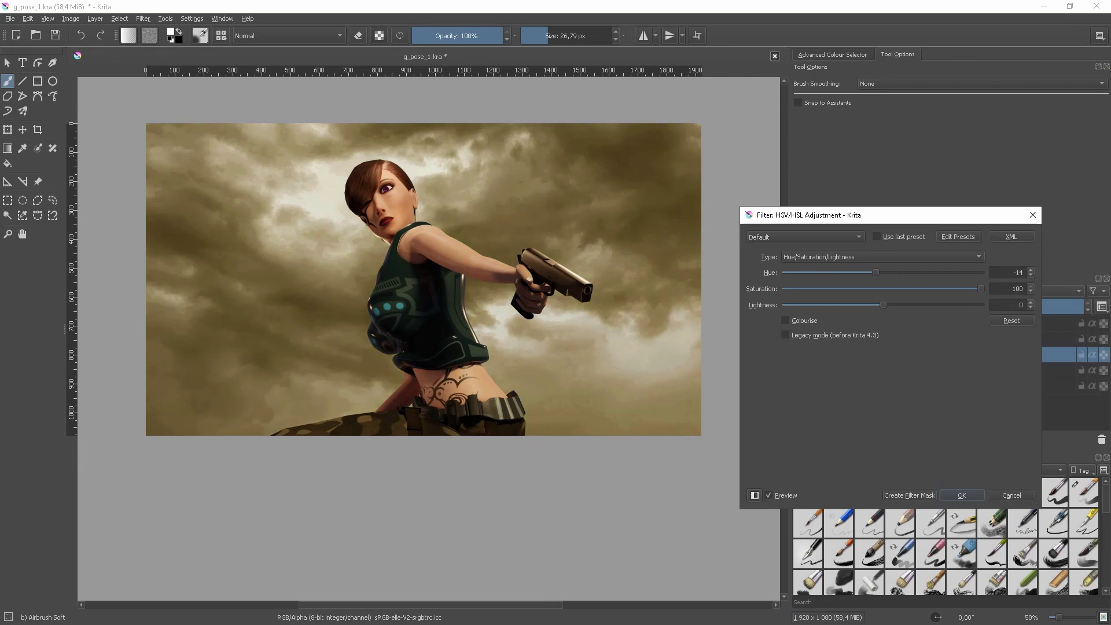
{"action": "left_click_drag", "start_coordinate": [932, 305], "coordinate": [878, 304]}
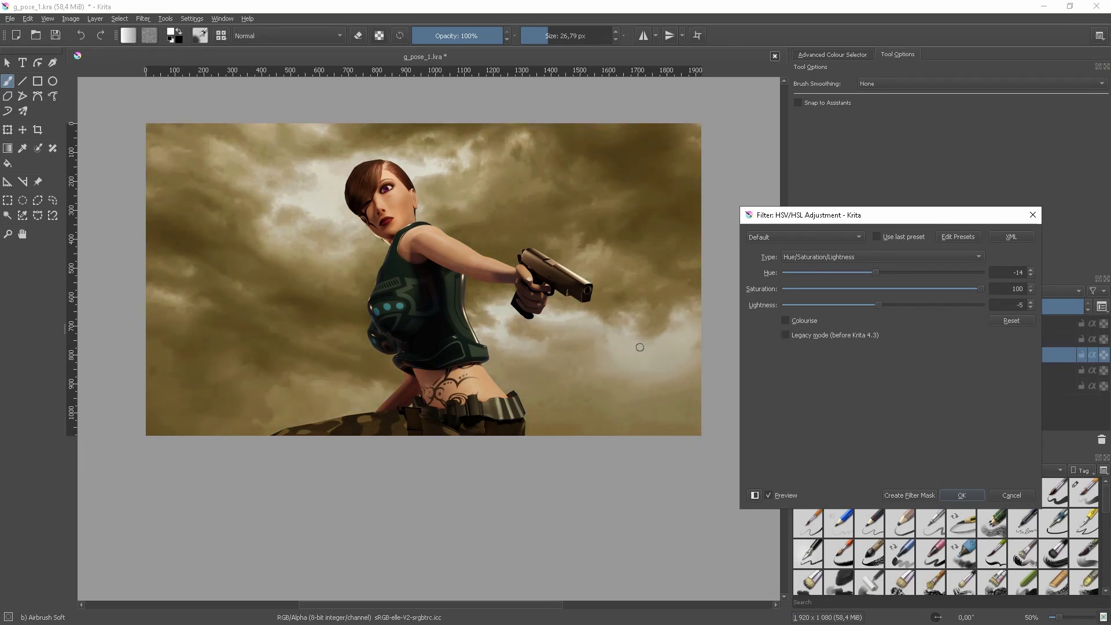
{"action": "key", "text": "1"}
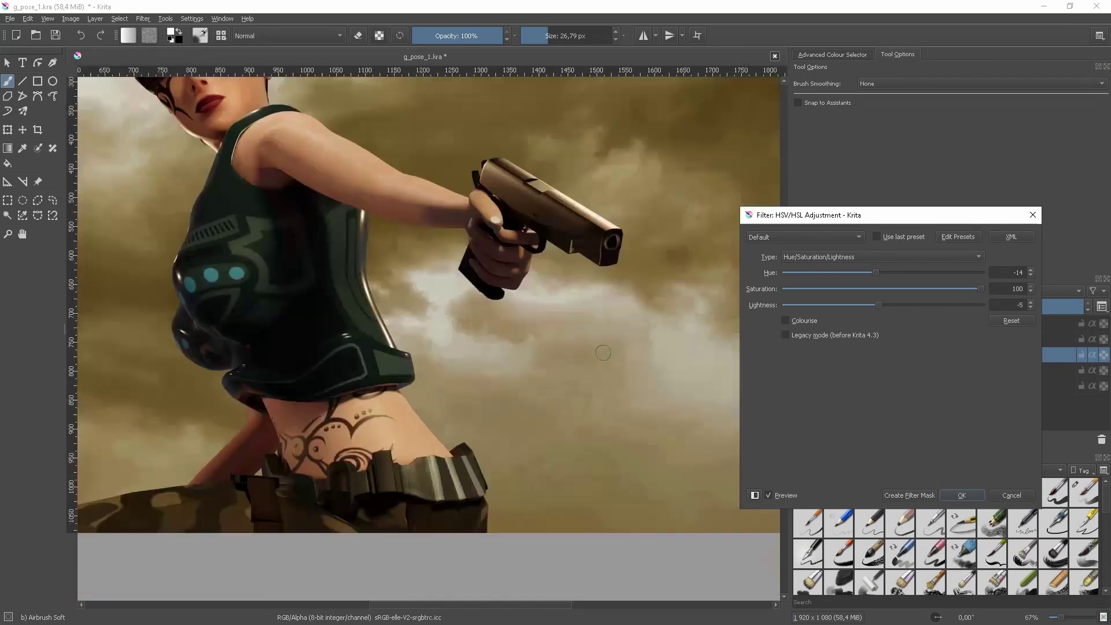
{"action": "key", "text": "minus"}
{"action": "key", "text": "minus"}
{"action": "left_click_drag", "start_coordinate": [878, 304], "coordinate": [872, 305]}
{"action": "key", "text": "Return"}
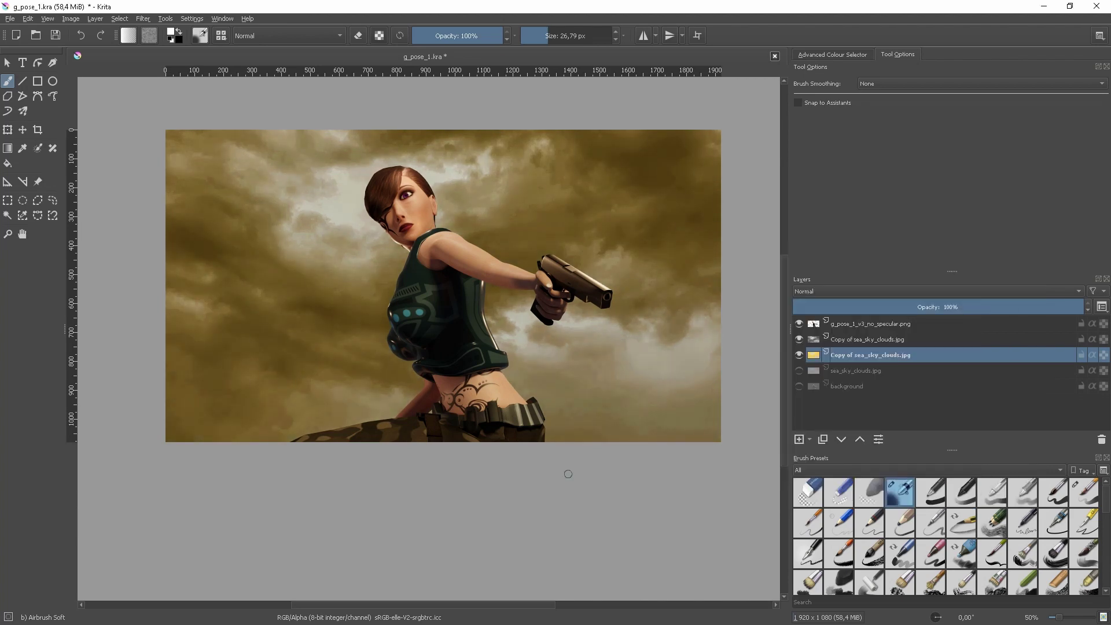
- Duplicate the Multiply sky copy and the yellow copy beneath it, and merge the visible pair into one layer
{"action": "left_click", "coordinate": [867, 339]}
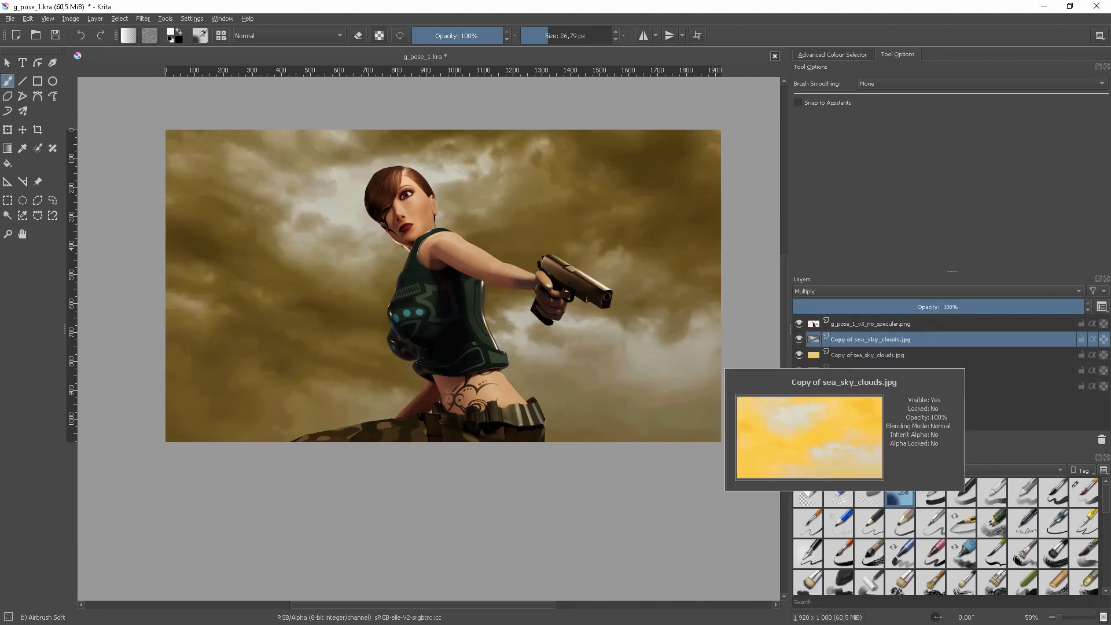
{"action": "left_click", "coordinate": [868, 291]}
{"action": "left_click", "coordinate": [804, 272]}
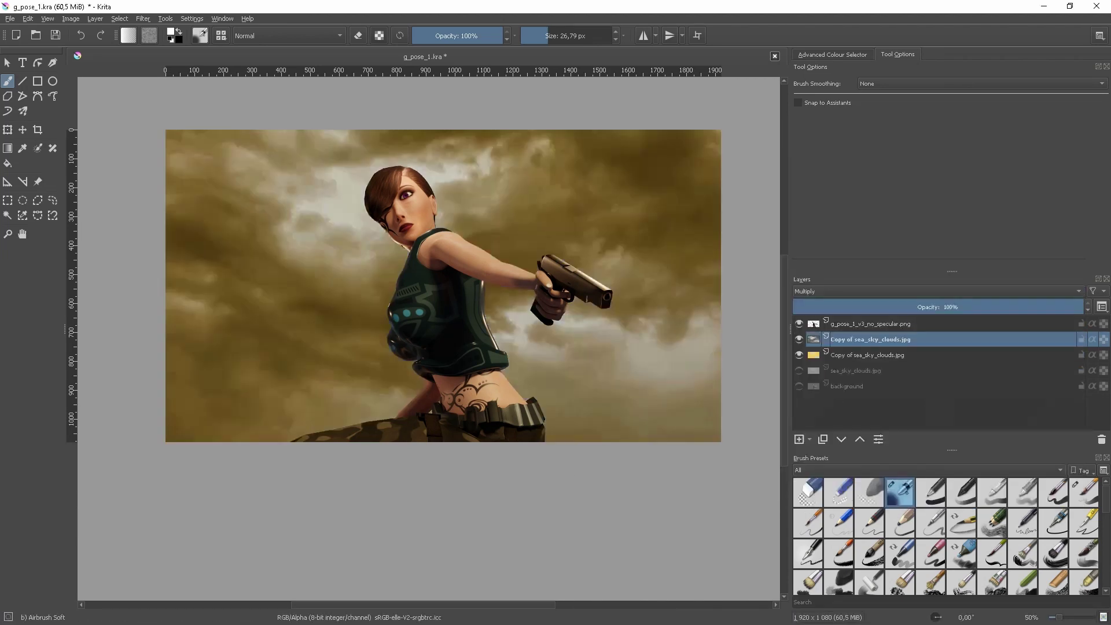
{"action": "left_click", "coordinate": [868, 354], "text": "ctrl"}
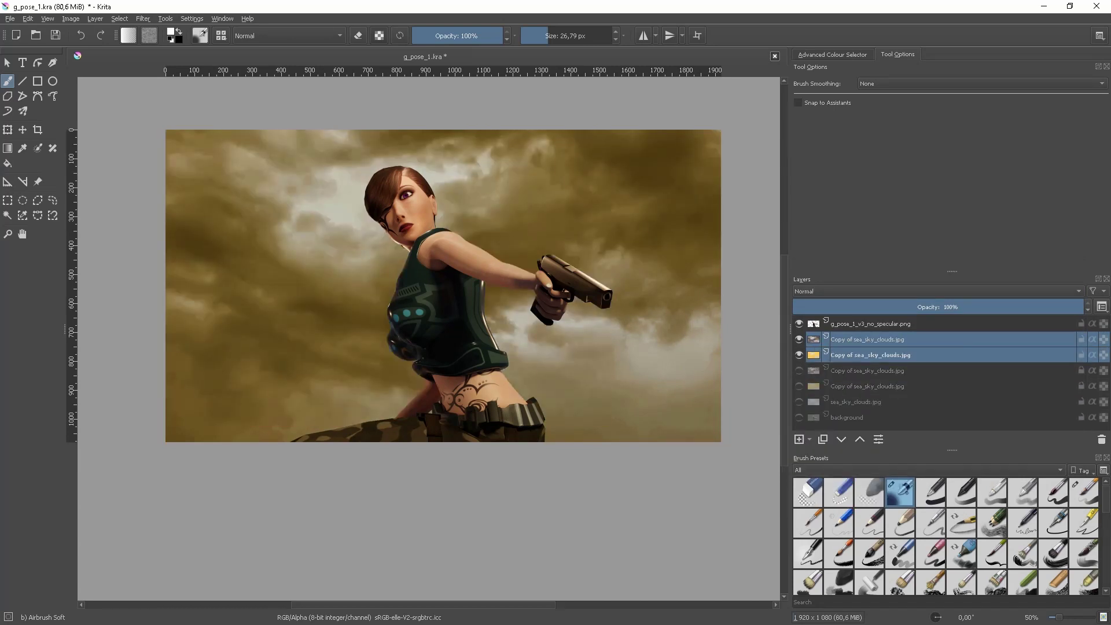
{"action": "key", "text": "ctrl+e"}
- Lighten the clouds around the woman's head on the merged sky layer with a large Adjust Dodge brush
{"action": "left_click", "coordinate": [200, 35]}
{"action": "scroll", "coordinate": [347, 203], "scroll_direction": "down", "scroll_amount": 5}
{"action": "left_click", "coordinate": [389, 159]}
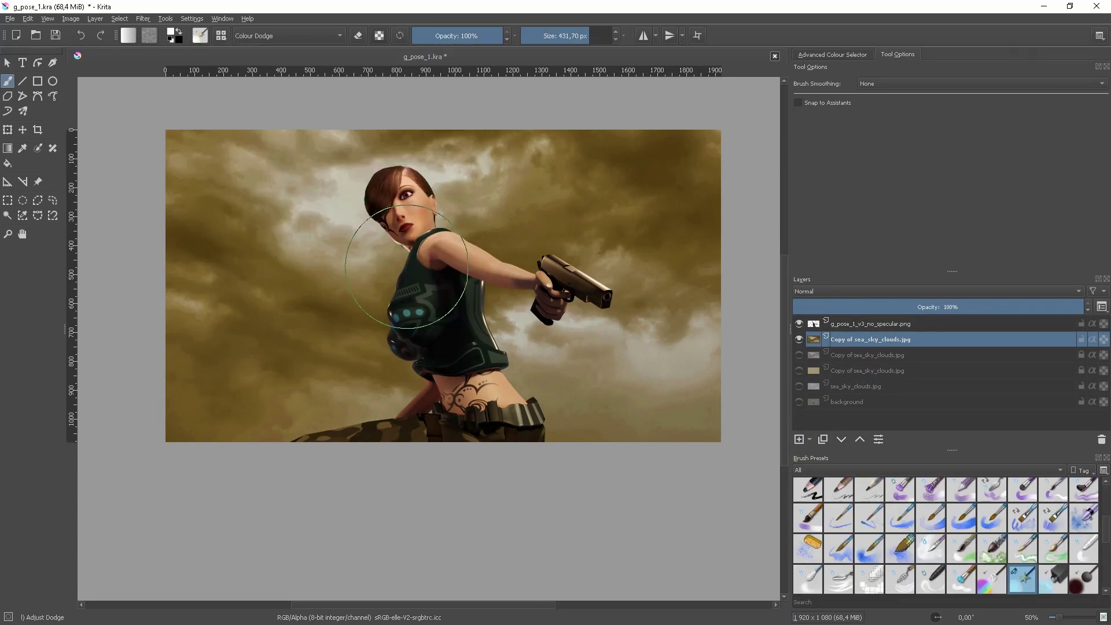
{"action": "mouse_move", "coordinate": [407, 266]}
{"action": "left_mouse_down"}
{"action": "mouse_move", "coordinate": [498, 185]}
{"action": "mouse_move", "coordinate": [297, 193]}
{"action": "mouse_move", "coordinate": [267, 168]}
{"action": "mouse_move", "coordinate": [763, 370]}
{"action": "left_mouse_up"}
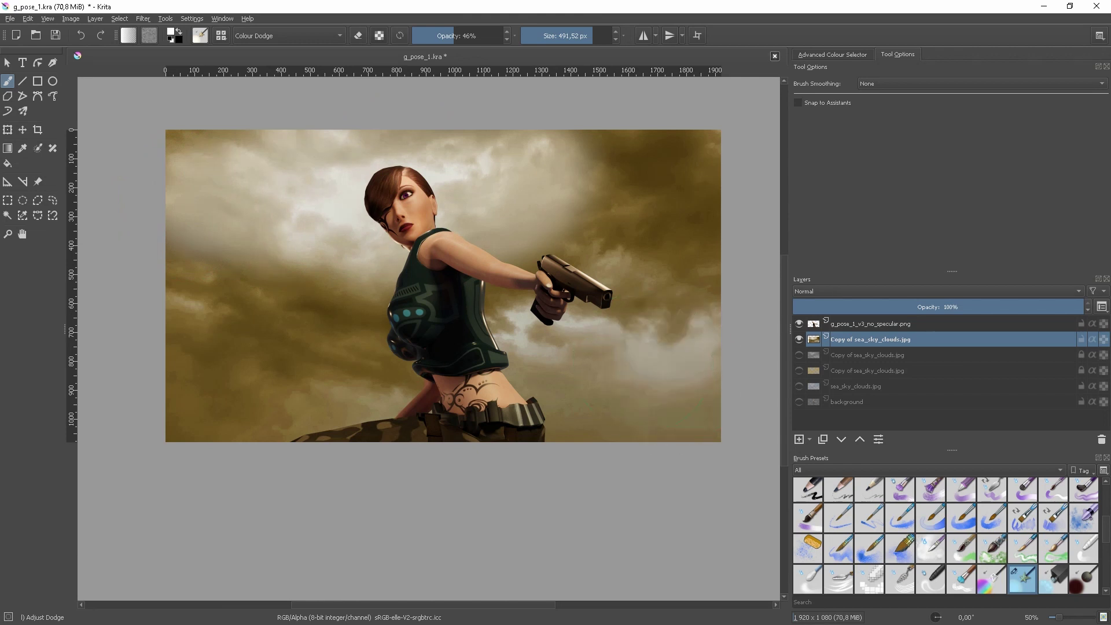
- Lower the dodge brush opacity to 13% and softly lighten the remaining dark clouds on both sides of the figure
{"action": "key", "text": "i"}
{"action": "key", "text": "i"}
{"action": "key", "text": "i"}
{"action": "key", "text": "i"}
{"action": "left_click_drag", "start_coordinate": [285, 454], "coordinate": [324, 324]}
{"action": "key", "text": "bracketleft"}
{"action": "key", "text": "bracketleft"}
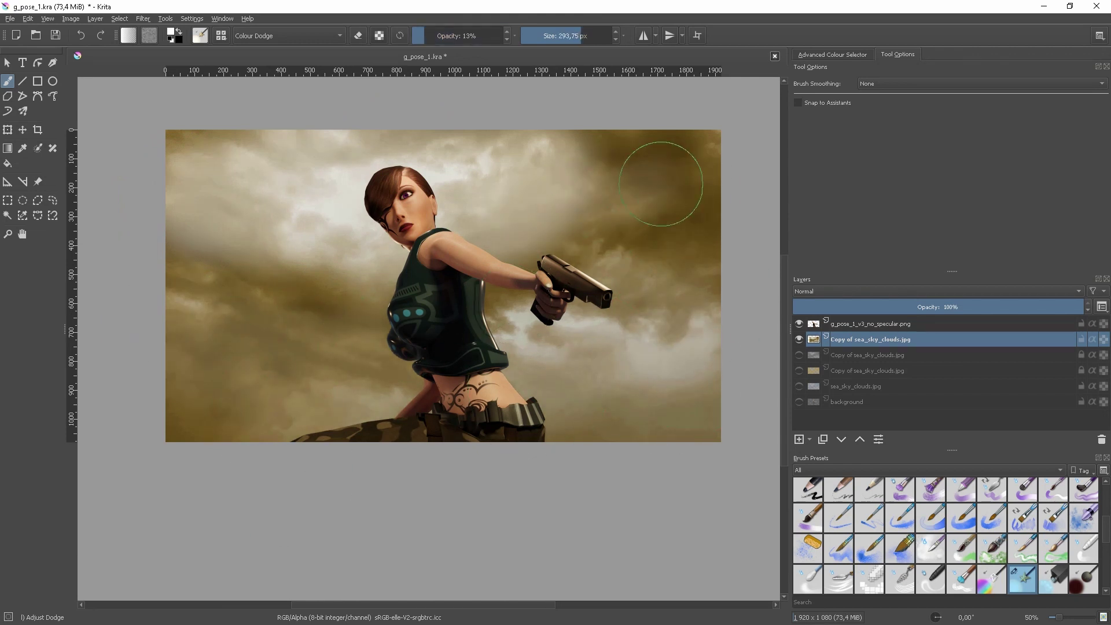
{"action": "left_click_drag", "start_coordinate": [531, 219], "coordinate": [499, 221]}
{"action": "mouse_move", "coordinate": [322, 369]}
{"action": "left_mouse_down"}
{"action": "mouse_move", "coordinate": [533, 216]}
{"action": "mouse_move", "coordinate": [372, 224]}
{"action": "mouse_move", "coordinate": [557, 236]}
{"action": "mouse_move", "coordinate": [314, 283]}
{"action": "mouse_move", "coordinate": [446, 87]}
{"action": "mouse_move", "coordinate": [174, 136]}
{"action": "mouse_move", "coordinate": [564, 272]}
{"action": "mouse_move", "coordinate": [695, 382]}
{"action": "mouse_move", "coordinate": [657, 285]}
{"action": "mouse_move", "coordinate": [310, 434]}
{"action": "mouse_move", "coordinate": [639, 278]}
{"action": "mouse_move", "coordinate": [79, 425]}
{"action": "left_mouse_up"}
{"action": "key", "text": "bracketleft"}
{"action": "key", "text": "bracketright"}
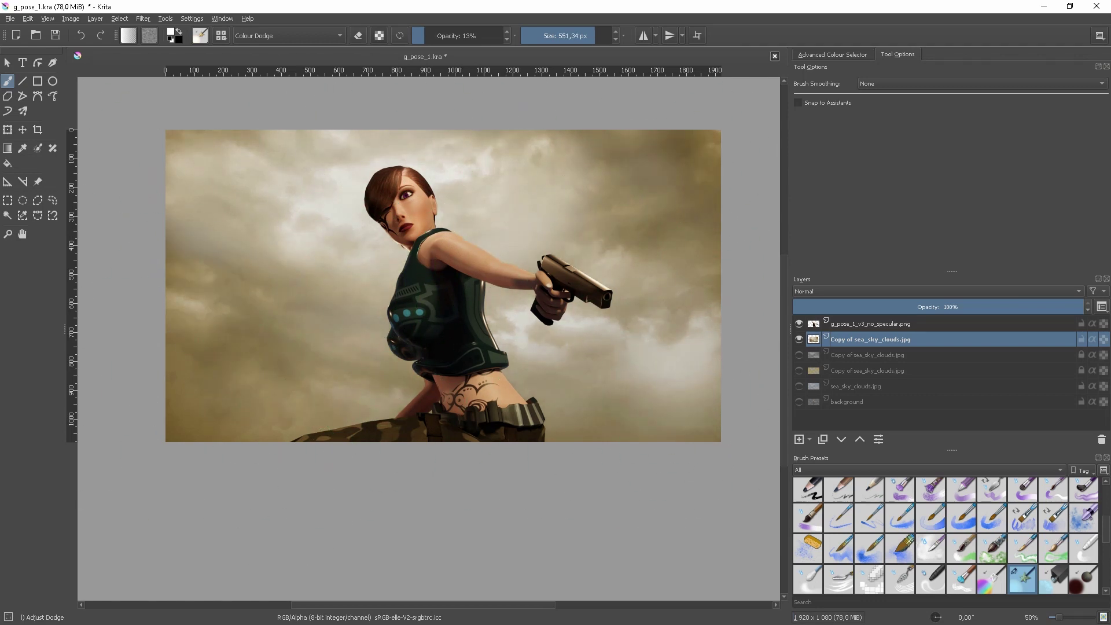
- Apply a Colour Adjustment curve to the merged sky, mapping 191 to 199 and 128 to 118, with slightly lowered shadows
{"action": "key", "text": "slash"}
{"action": "left_click", "coordinate": [143, 18]}
{"action": "mouse_move", "coordinate": [232, 55]}
{"action": "left_click", "coordinate": [417, 173]}
{"action": "left_click", "coordinate": [960, 313]}
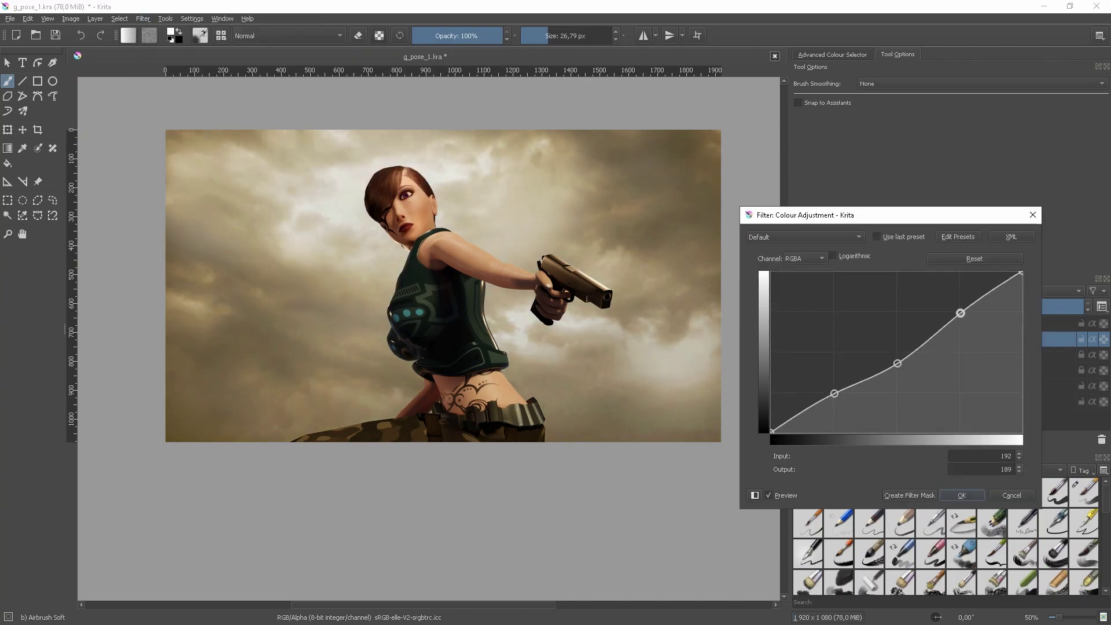
{"action": "left_click_drag", "start_coordinate": [833, 392], "coordinate": [830, 409]}
{"action": "left_click_drag", "start_coordinate": [960, 313], "coordinate": [959, 305]}
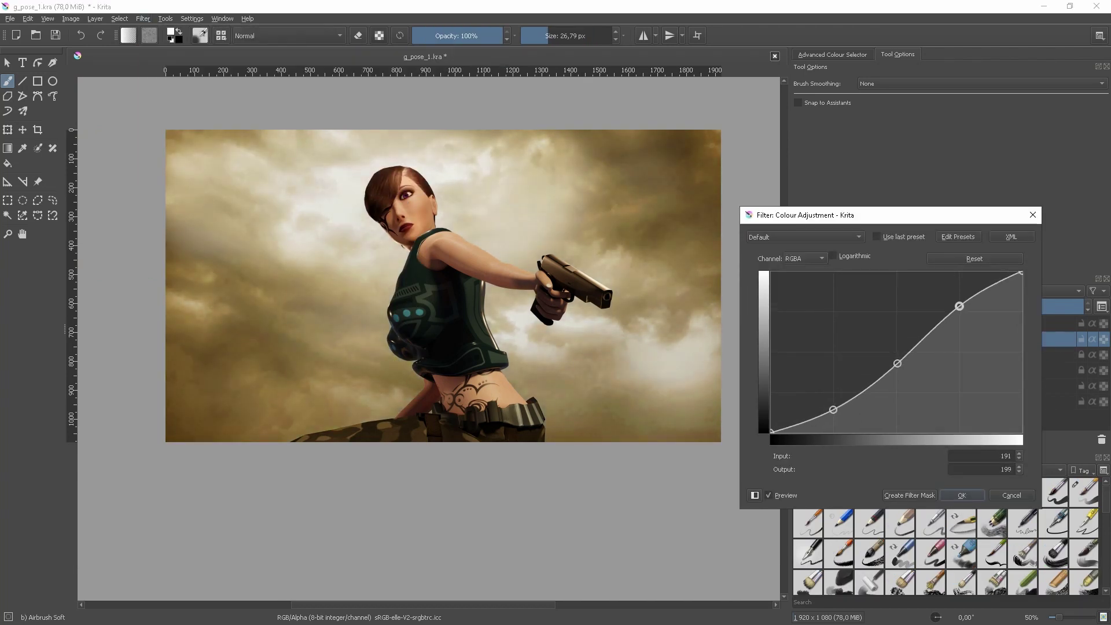
{"action": "left_click_drag", "start_coordinate": [833, 410], "coordinate": [830, 390]}
{"action": "left_click_drag", "start_coordinate": [897, 364], "coordinate": [896, 357]}
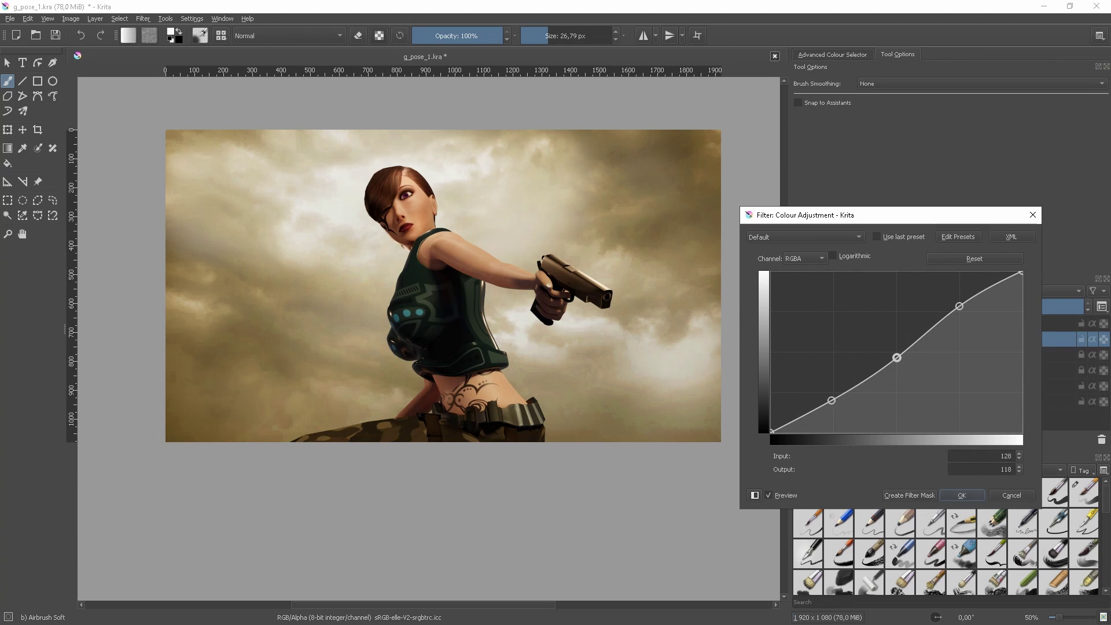
{"action": "left_click", "coordinate": [962, 495]}
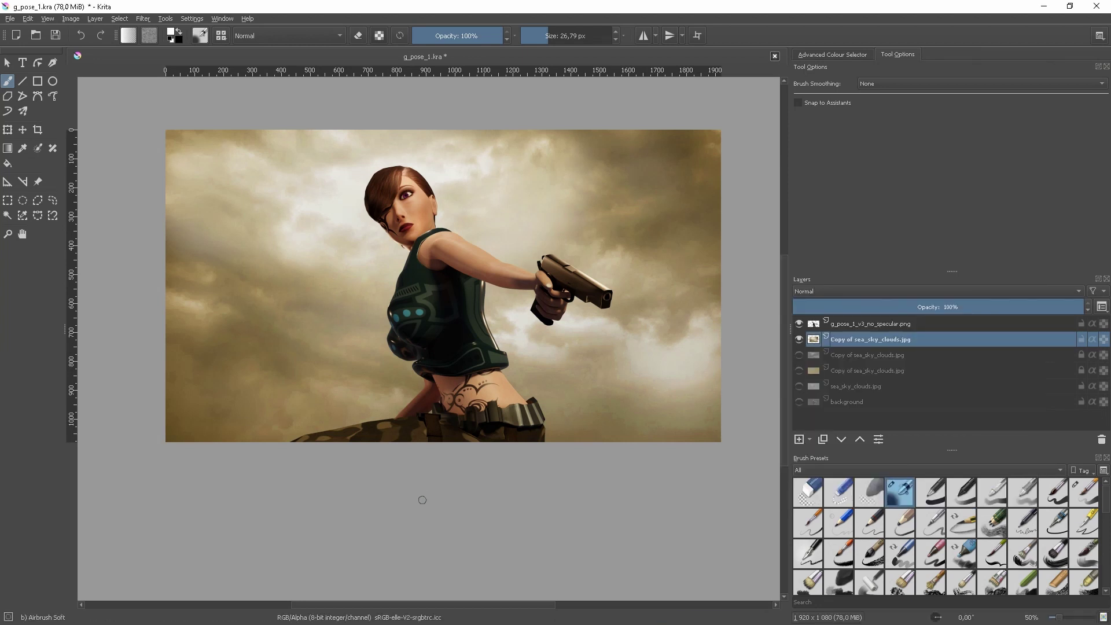
- Select the figure's outline on the g_pose_1_v3_no_specular.png layer and add a transparency mask to that layer
{"action": "scroll", "coordinate": [407, 508], "scroll_direction": "up", "scroll_amount": 3, "text": "ctrl"}
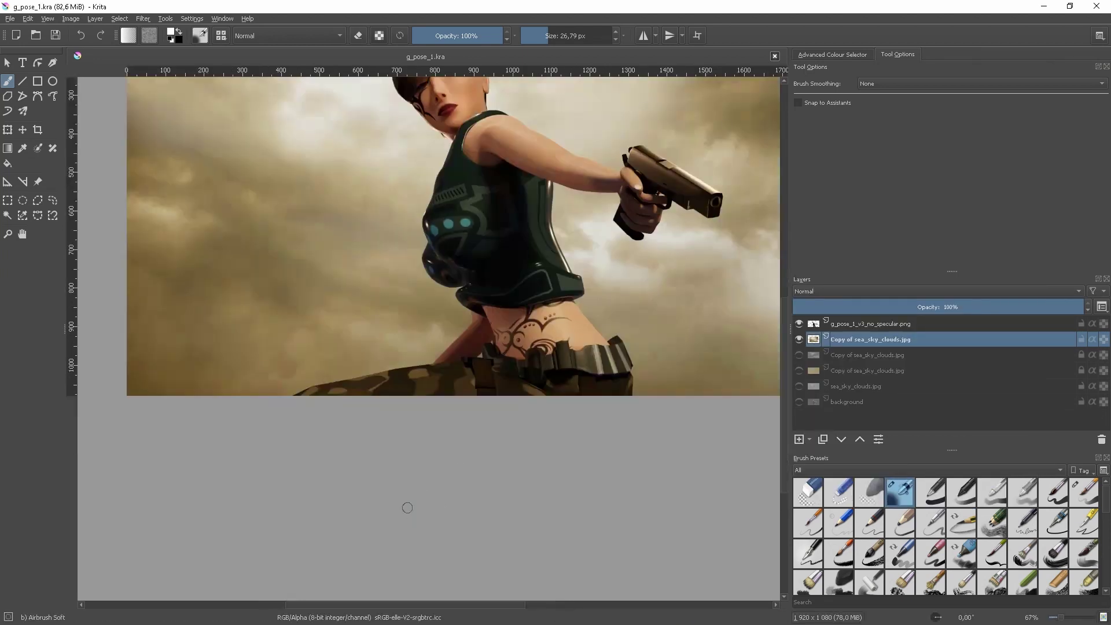
{"action": "scroll", "coordinate": [407, 508], "scroll_direction": "down", "scroll_amount": 3, "text": "ctrl"}
{"action": "scroll", "coordinate": [582, 359], "scroll_direction": "up", "scroll_amount": 3, "text": "ctrl"}
{"action": "key", "text": "Page_Up"}
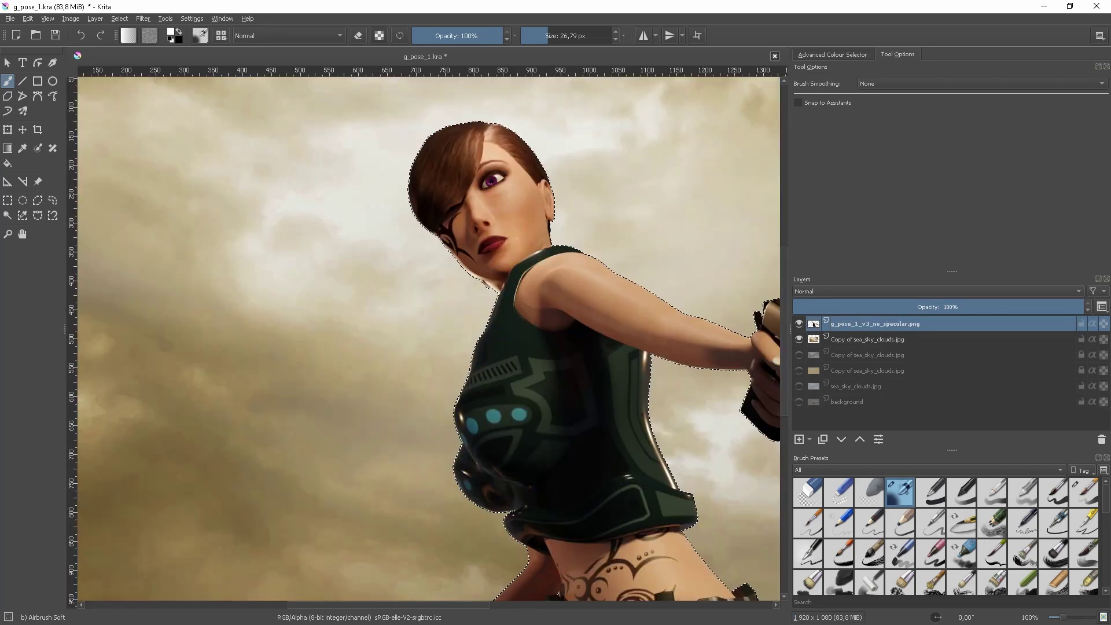
{"action": "scroll", "coordinate": [581, 359], "scroll_direction": "down", "scroll_amount": 3, "text": "ctrl"}
{"action": "key", "text": "Insert"}
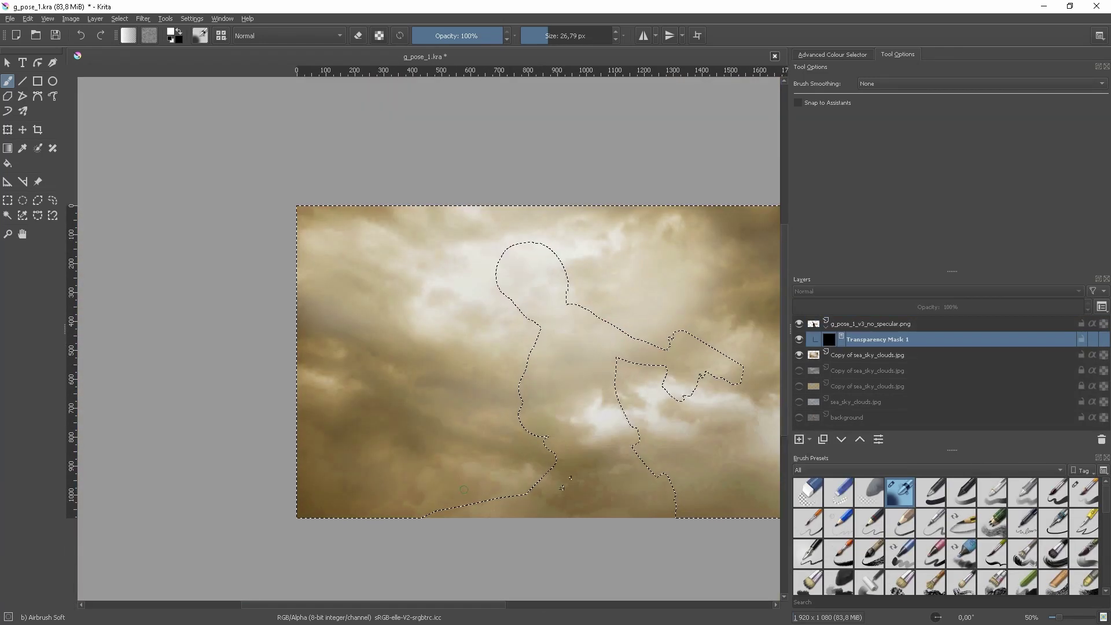
- Fill the figure's silhouette with white on a new paint layer and use it as the figure layer's transparency mask
{"action": "key", "text": "f"}
{"action": "left_click", "coordinate": [799, 355]}
{"action": "left_click", "coordinate": [572, 405]}
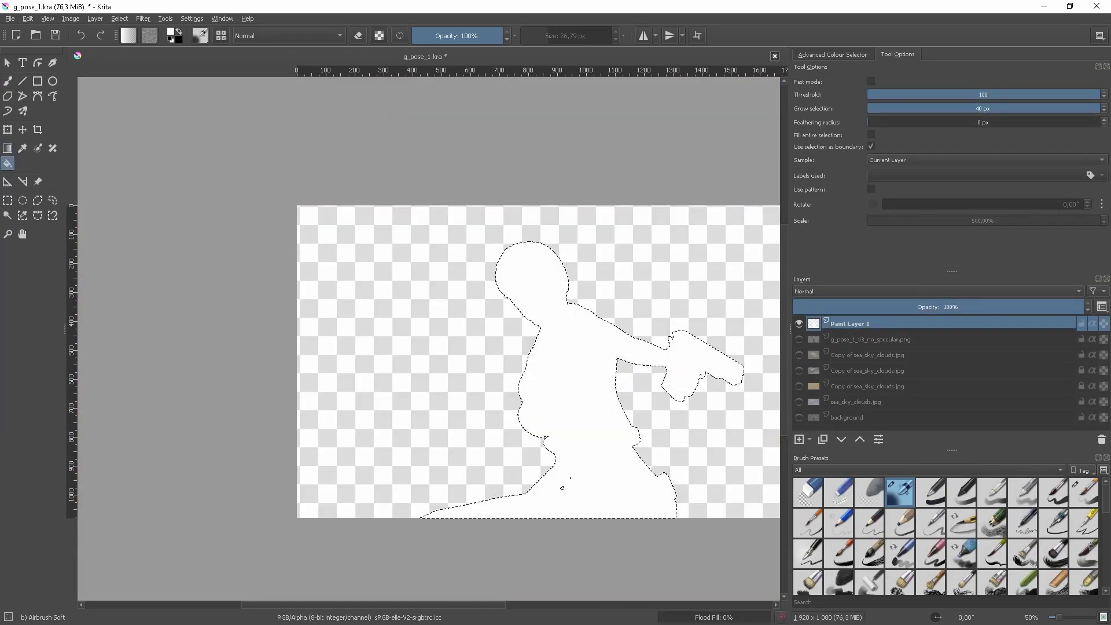
{"action": "left_click_drag", "start_coordinate": [848, 323], "coordinate": [828, 339]}
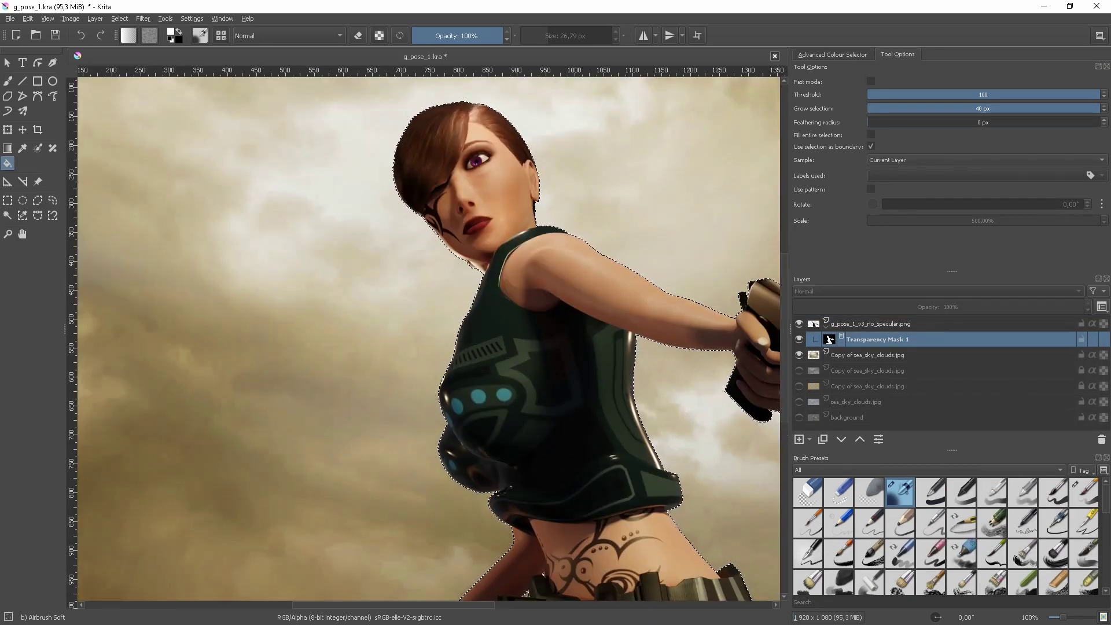
- Try to refine the mask's edge around the figure using a contiguous selection with 3 px feathering and a black fill
{"action": "key", "text": "ctrl+r"}
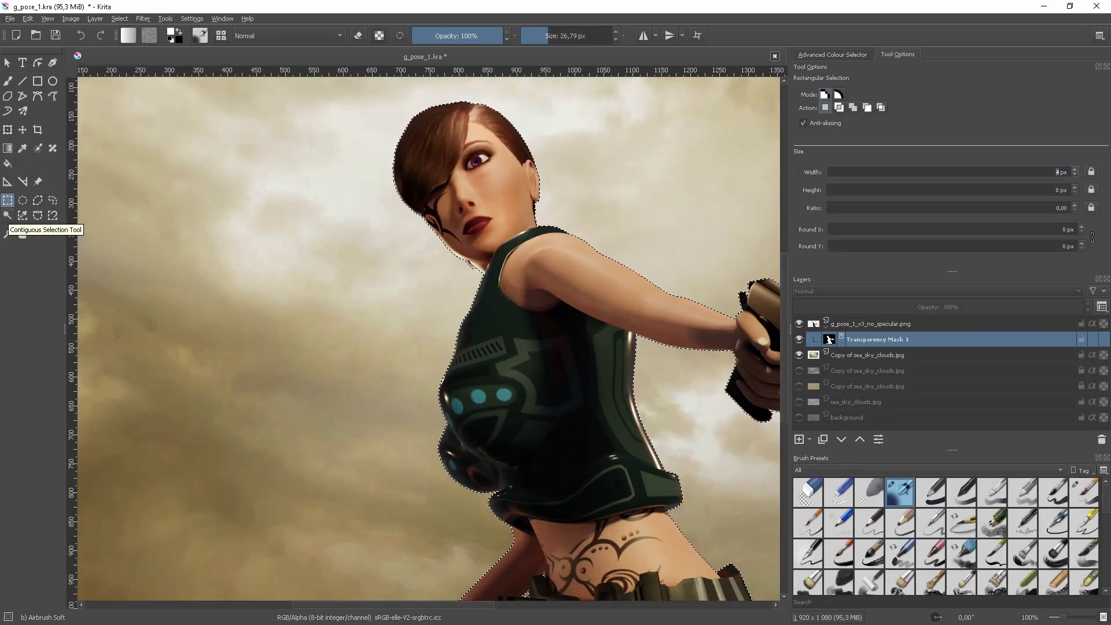
{"action": "left_click", "coordinate": [7, 216]}
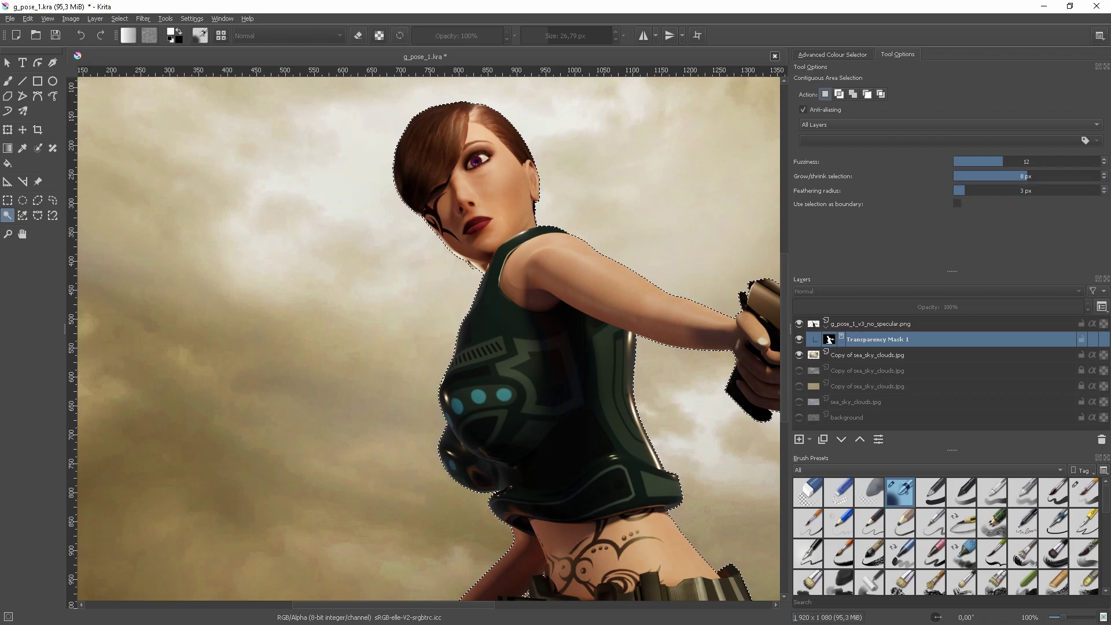
{"action": "right_click", "coordinate": [558, 364]}
{"action": "key", "text": "f"}
{"action": "scroll", "coordinate": [578, 139], "scroll_direction": "up", "scroll_amount": 1}
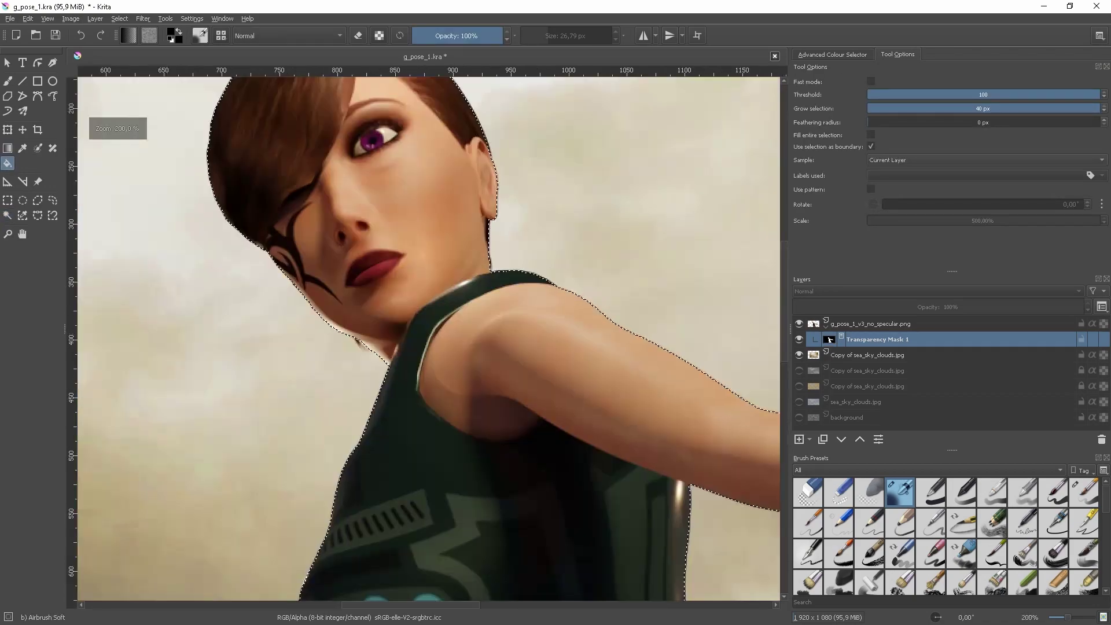
{"action": "scroll", "coordinate": [428, 335], "scroll_direction": "up", "scroll_amount": 2}
{"action": "scroll", "coordinate": [428, 335], "scroll_direction": "down", "scroll_amount": 3}
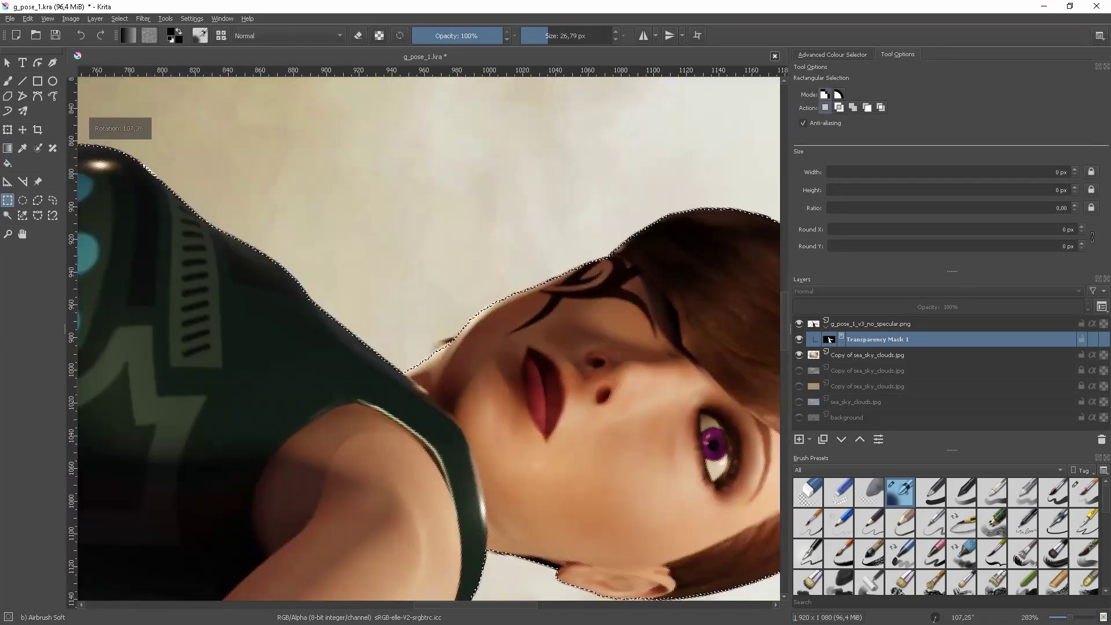
- Inspect the masked edge along the face and hair, and set the contiguous selection's feathering radius to 5 px
{"action": "key", "text": "ctrl+r"}
{"action": "key", "text": "super"}
{"action": "key", "text": "super"}
{"action": "scroll", "coordinate": [428, 335], "scroll_direction": "down", "scroll_amount": 2}
{"action": "scroll", "coordinate": [428, 336], "scroll_direction": "up", "scroll_amount": 8}
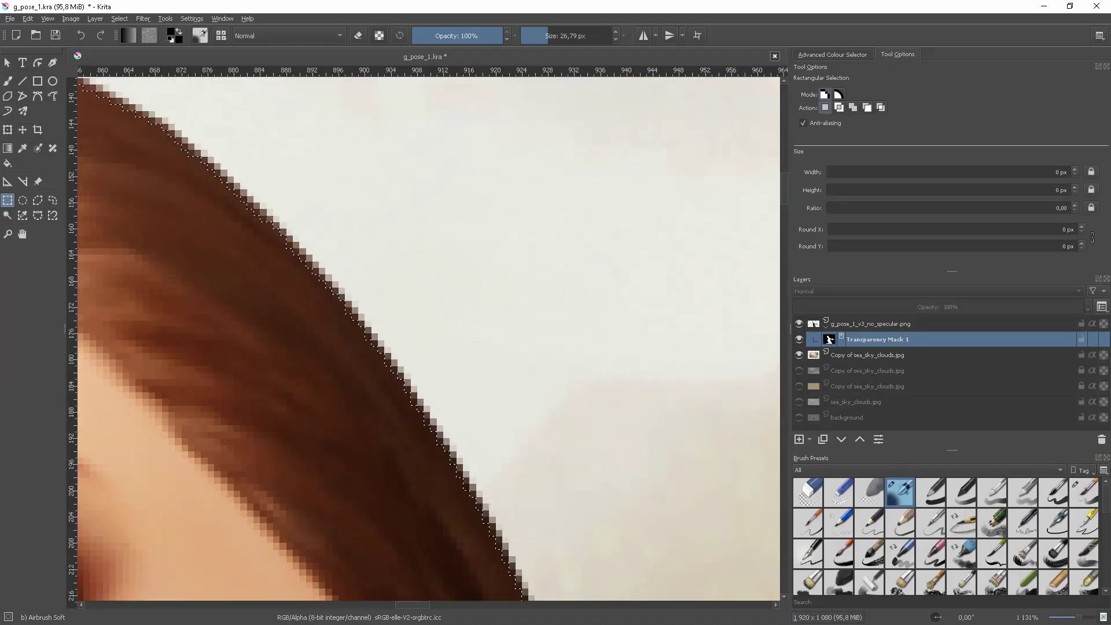
{"action": "scroll", "coordinate": [428, 335], "scroll_direction": "down", "scroll_amount": 6}
{"action": "key", "text": "ctrl+w"}
{"action": "scroll", "coordinate": [428, 336], "scroll_direction": "up", "scroll_amount": 4}
{"action": "scroll", "coordinate": [428, 335], "scroll_direction": "down", "scroll_amount": 1}
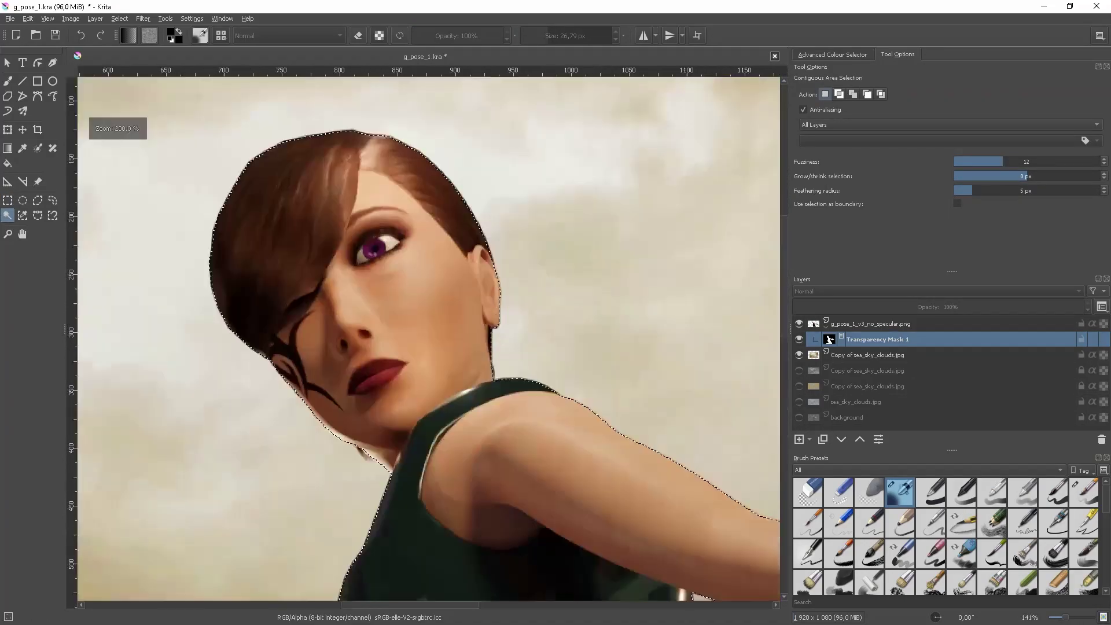
- Examine the transparency mask's edge around the hair, forehead and ear at close range with the brush over it
{"action": "key", "text": "b"}
{"action": "scroll", "coordinate": [579, 339], "scroll_direction": "down", "scroll_amount": 3}
{"action": "scroll", "coordinate": [578, 338], "scroll_direction": "up", "scroll_amount": 2}
{"action": "scroll", "coordinate": [577, 340], "scroll_direction": "down", "scroll_amount": 2}
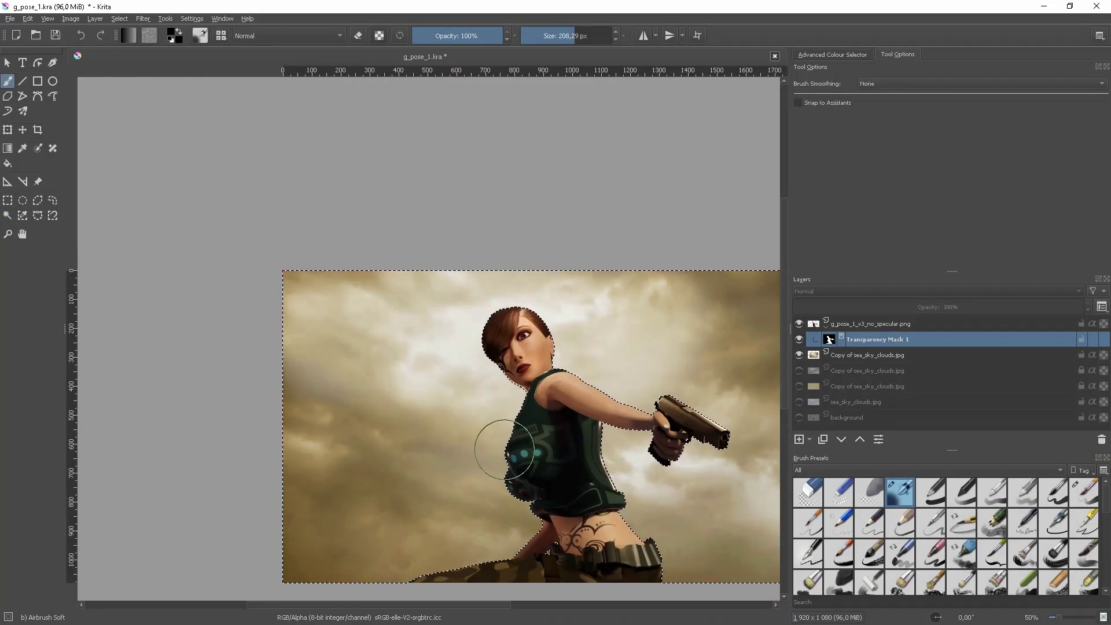
{"action": "scroll", "coordinate": [620, 441], "scroll_direction": "up", "scroll_amount": 6}
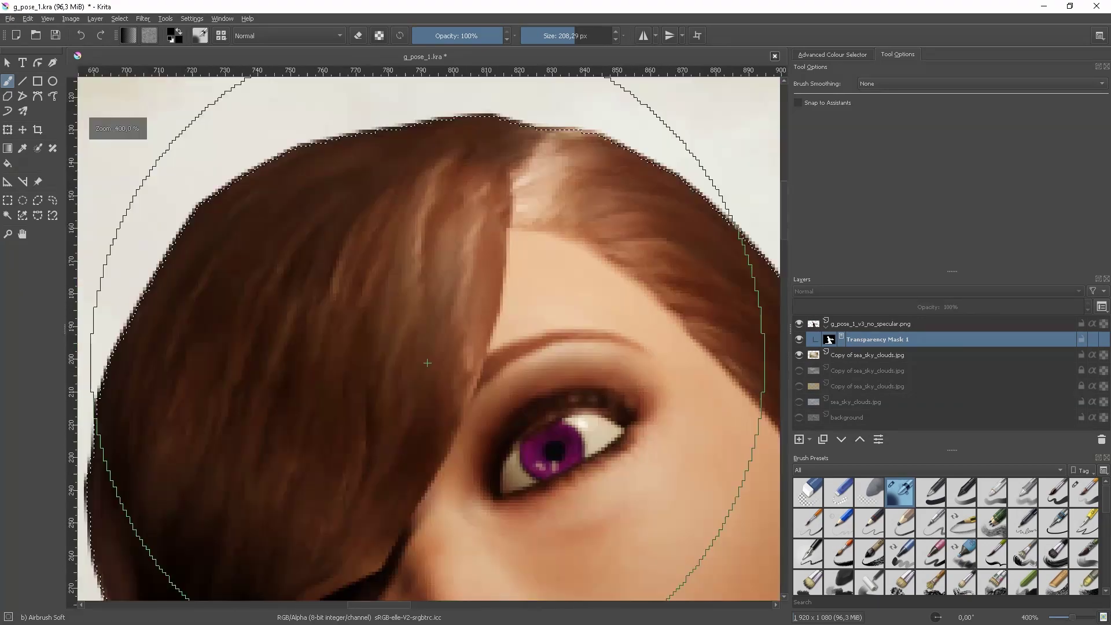
{"action": "scroll", "coordinate": [470, 385], "scroll_direction": "down", "scroll_amount": 2}
{"action": "right_click", "coordinate": [470, 385]}
{"action": "right_click", "coordinate": [469, 387]}
{"action": "scroll", "coordinate": [470, 386], "scroll_direction": "up", "scroll_amount": 2}
{"action": "key", "text": "ctrl+w"}
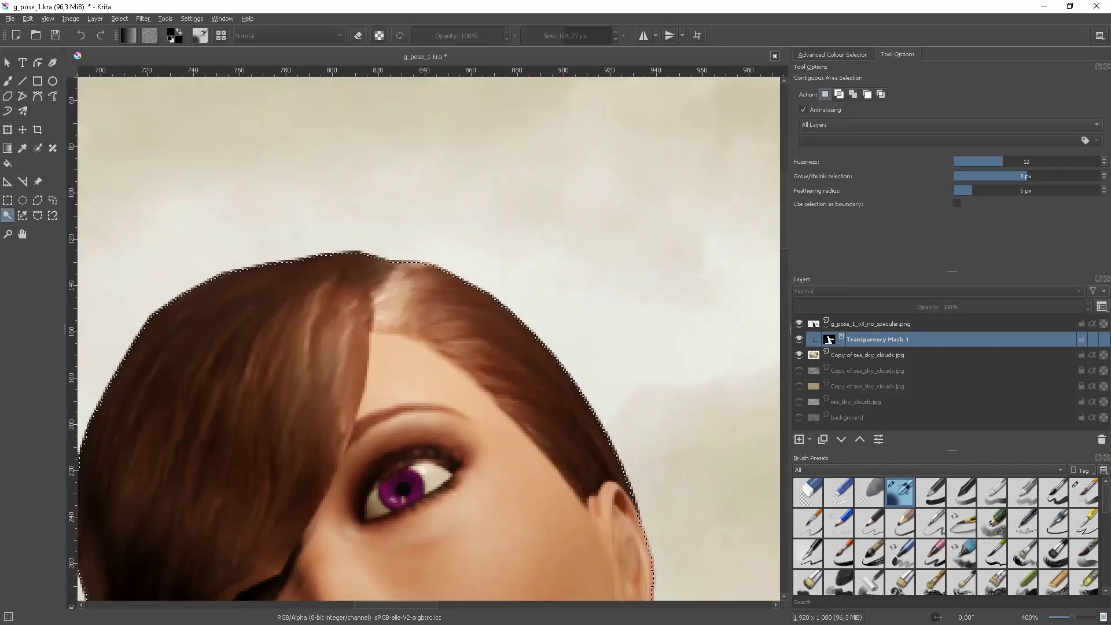
{"action": "key", "text": "b"}
{"action": "scroll", "coordinate": [471, 495], "scroll_direction": "down", "scroll_amount": 6}
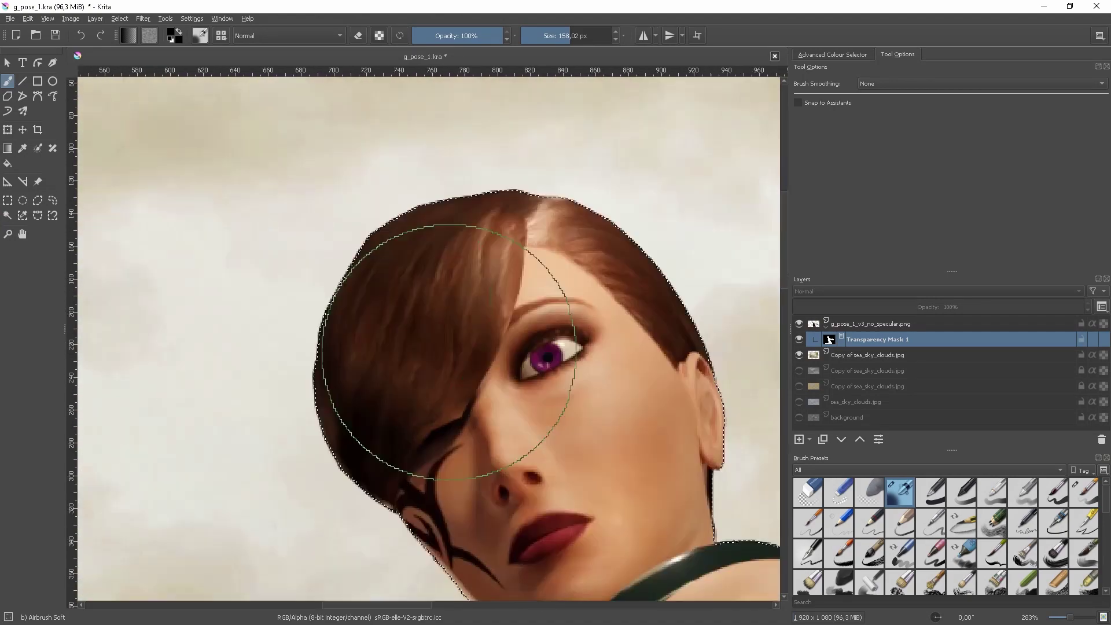
- Try a 29.83 px Gaussian Blur on the figure layer within a contiguous selection of the sky feathered by 13 px
{"action": "scroll", "coordinate": [428, 411], "scroll_direction": "down", "scroll_amount": 2}
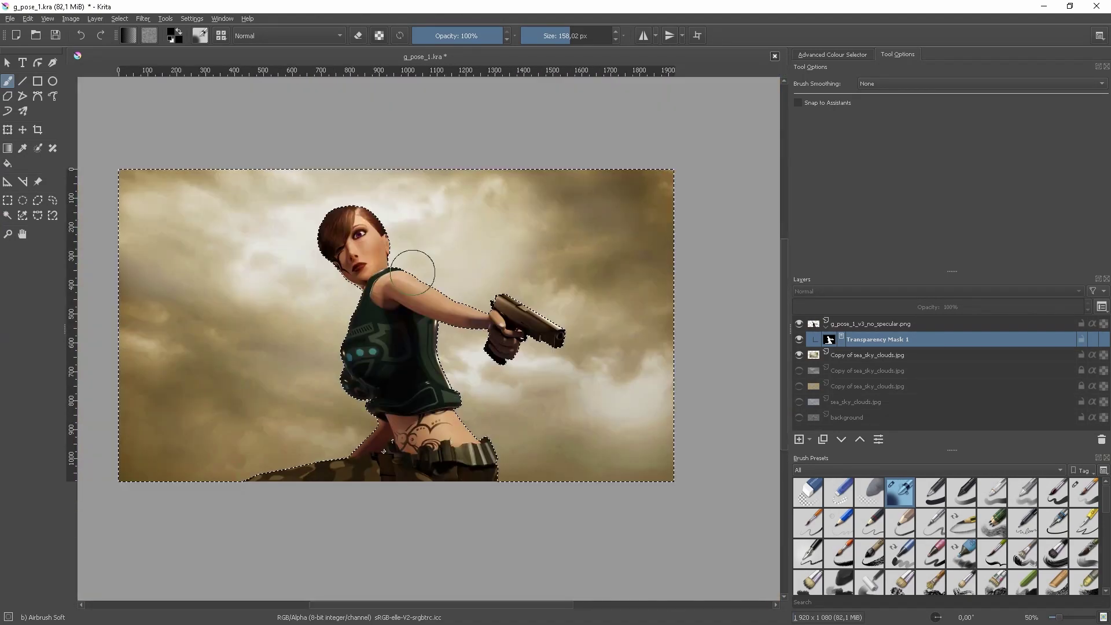
{"action": "key", "text": "ctrl+r"}
{"action": "scroll", "coordinate": [347, 243], "scroll_direction": "up", "scroll_amount": 5}
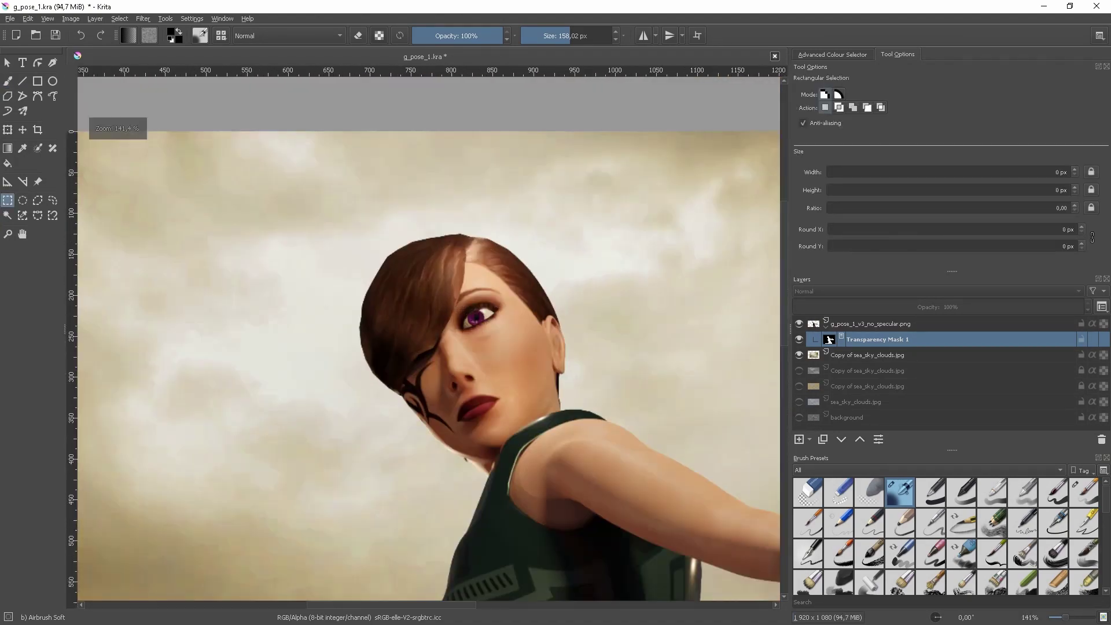
{"action": "left_click", "coordinate": [8, 215]}
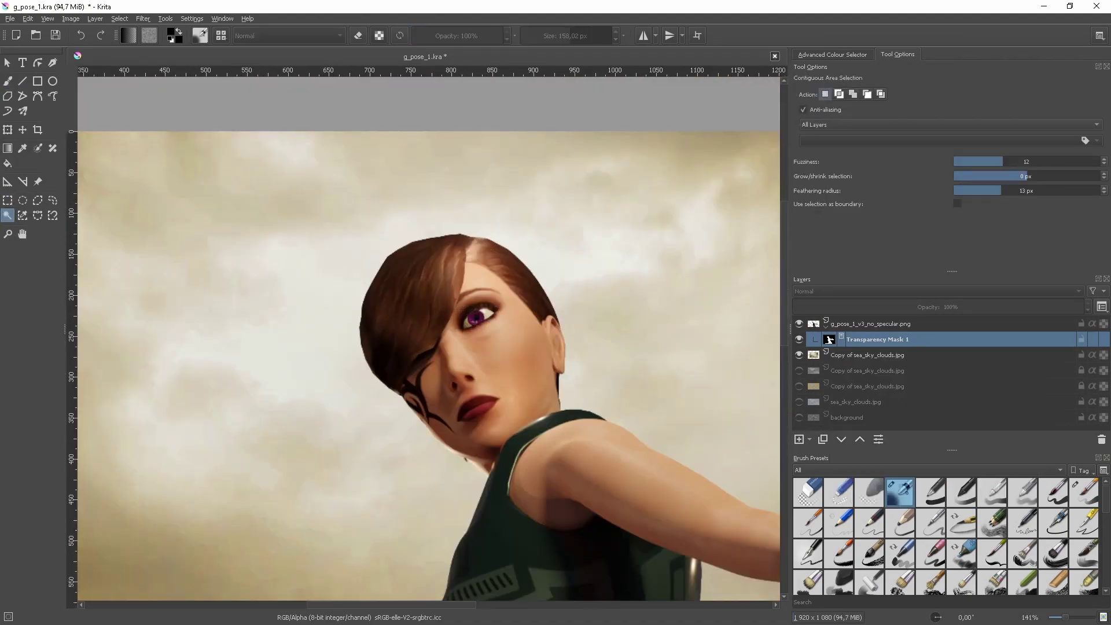
{"action": "left_click", "coordinate": [231, 289]}
{"action": "key", "text": "alt+r"}
{"action": "scroll", "coordinate": [428, 336], "scroll_direction": "up", "scroll_amount": 3}
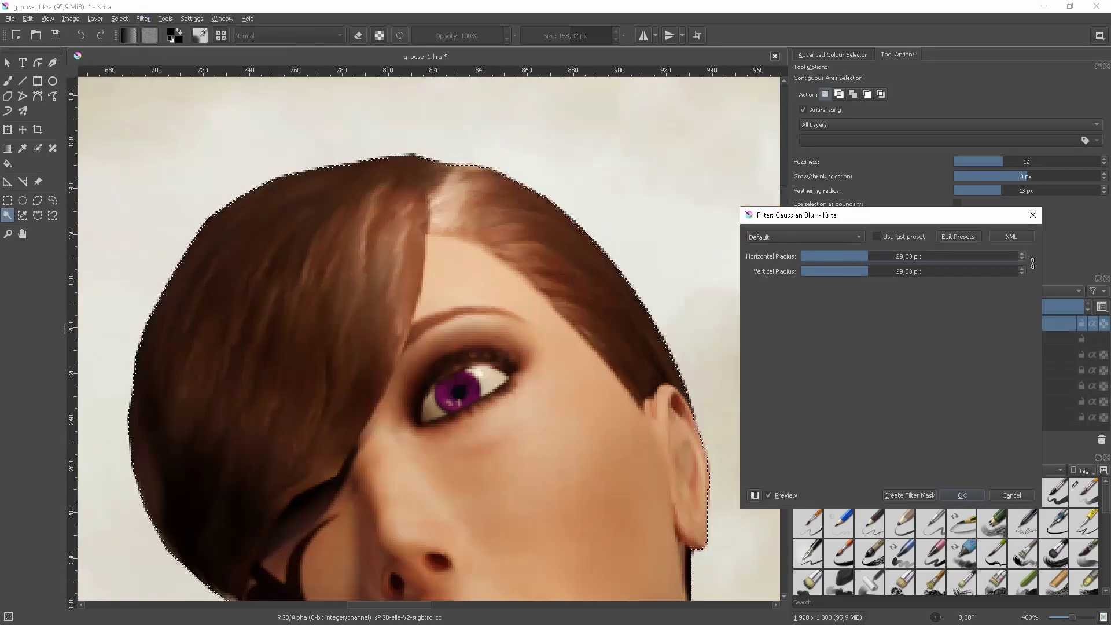
{"action": "key", "text": "Return"}
{"action": "key", "text": "ctrl+shift+a"}
{"action": "key", "text": "ctrl+r"}
{"action": "scroll", "coordinate": [428, 335], "scroll_direction": "up", "scroll_amount": 1}
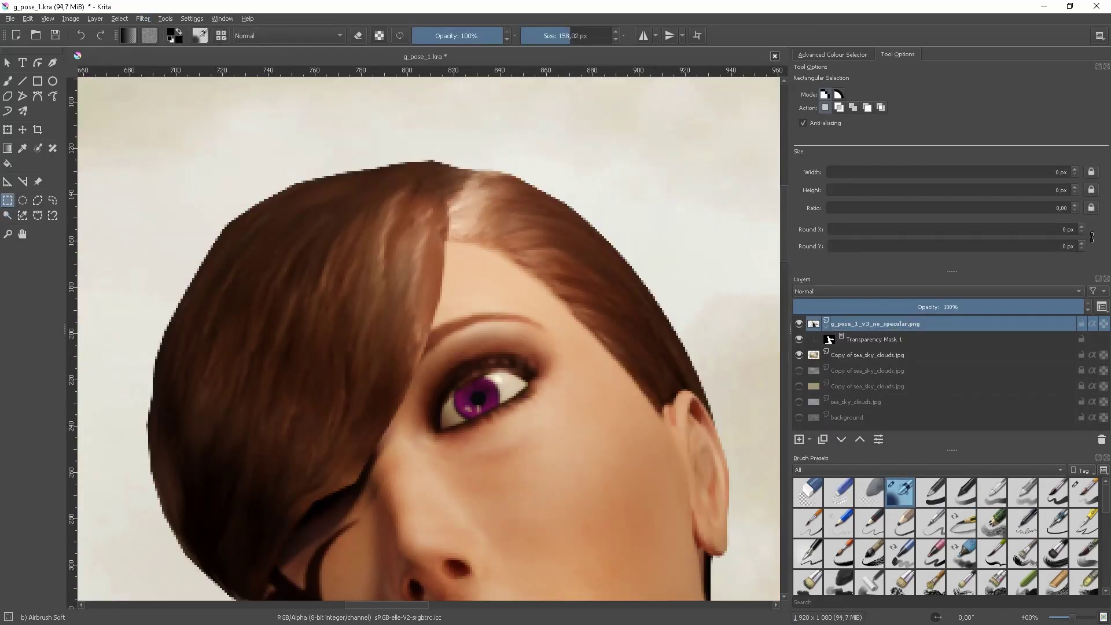
- Examine the transparency mask's edge around the head, shoulder and outstretched arm at several magnifications with the soft airbrush over it
{"action": "scroll", "coordinate": [428, 336], "scroll_direction": "down", "scroll_amount": 6}
{"action": "key", "text": "ctrl+plus"}
{"action": "key", "text": "ctrl+plus"}
{"action": "key", "text": "ctrl+plus"}
{"action": "key", "text": "ctrl+plus"}
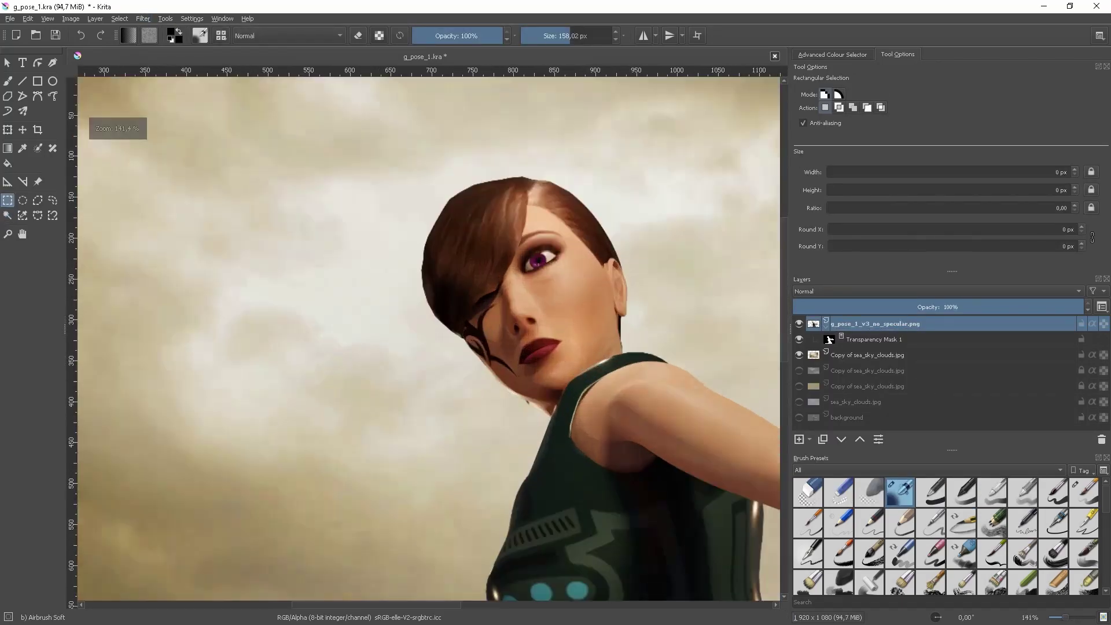
{"action": "left_click", "coordinate": [829, 340]}
{"action": "key", "text": "b"}
{"action": "scroll", "coordinate": [516, 222], "scroll_direction": "down", "scroll_amount": 3}
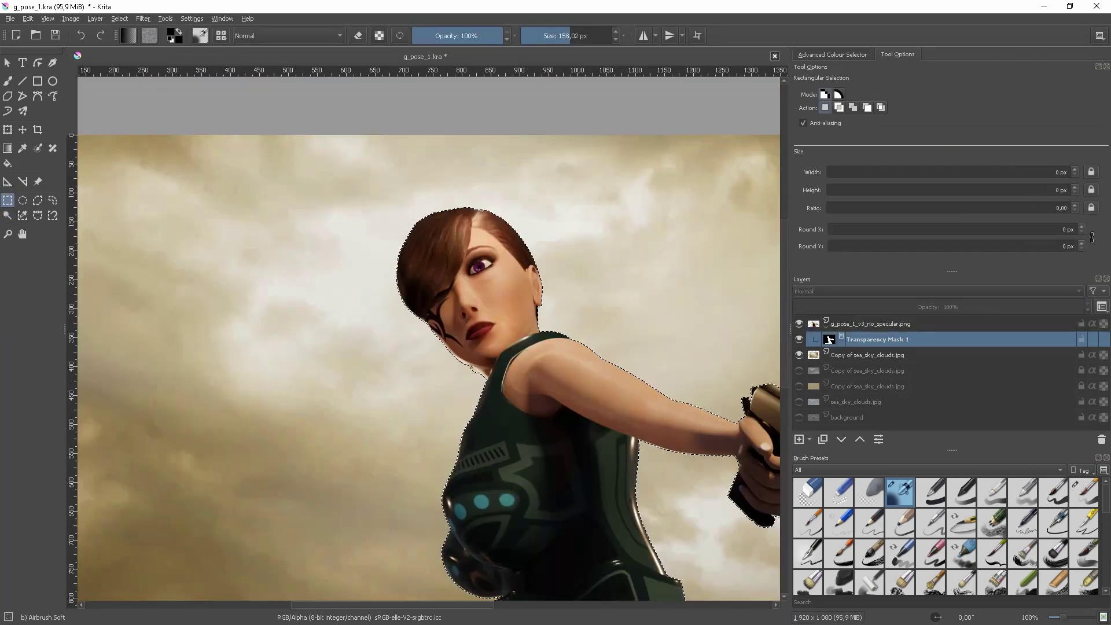
{"action": "scroll", "coordinate": [516, 223], "scroll_direction": "up", "scroll_amount": 3}
{"action": "right_click", "coordinate": [516, 222]}
{"action": "scroll", "coordinate": [210, 360], "scroll_direction": "down", "scroll_amount": 2}
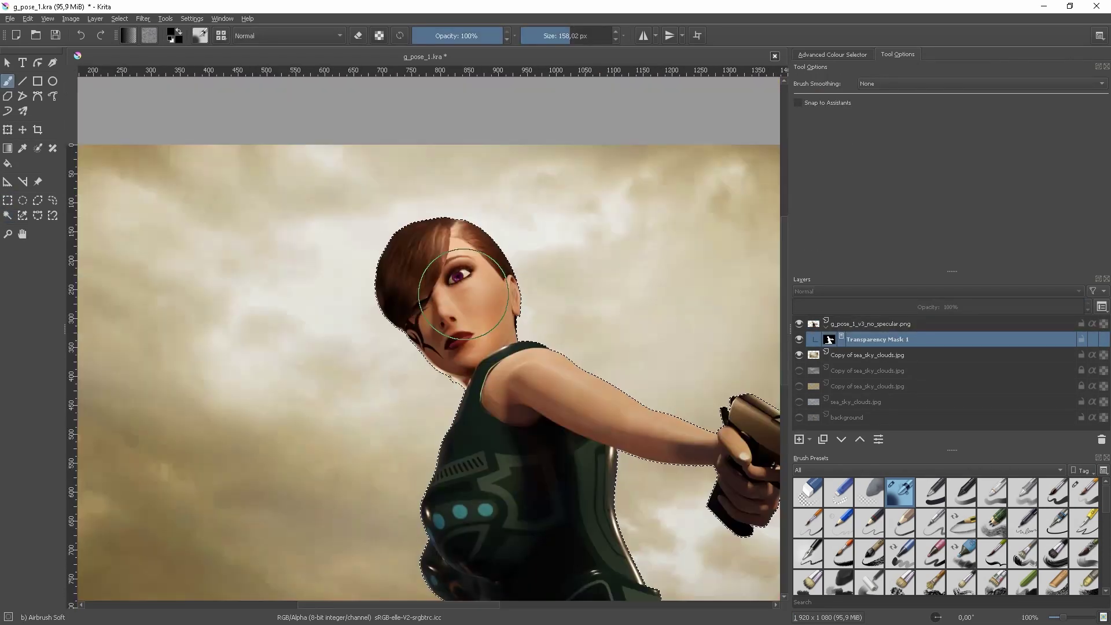
{"action": "scroll", "coordinate": [372, 211], "scroll_direction": "up", "scroll_amount": 2}
{"action": "scroll", "coordinate": [372, 210], "scroll_direction": "down", "scroll_amount": 1}
- Try a contiguous selection of the sky around the figure with a 20 px feathering radius on the figure layer
{"action": "key", "text": "ctrl+r"}
{"action": "key", "text": "Page_Up"}
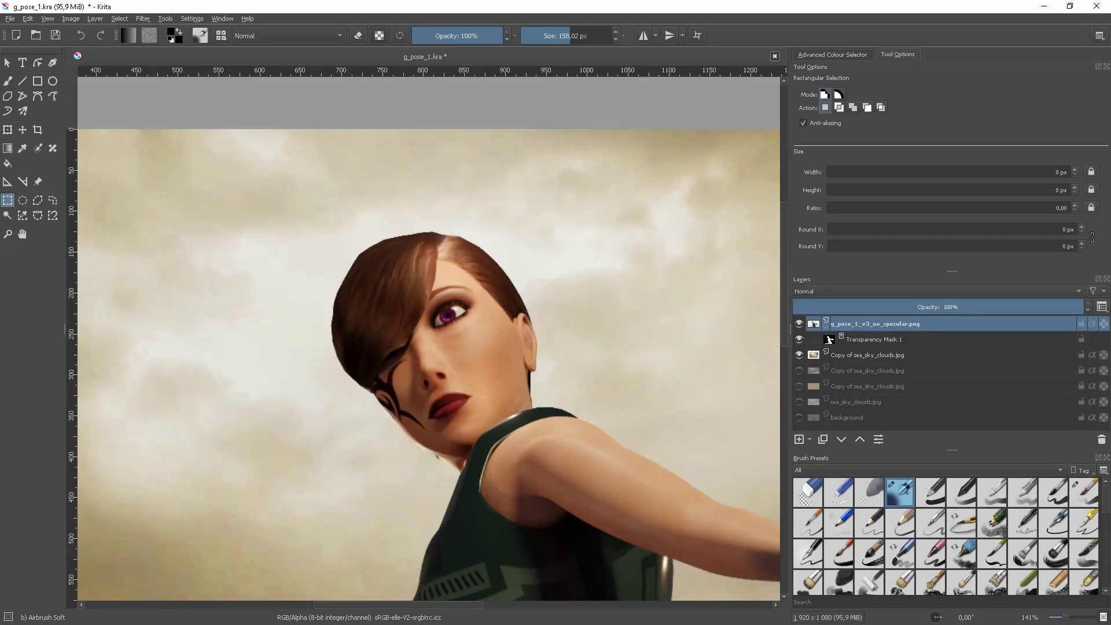
{"action": "key", "text": "1"}
{"action": "key", "text": "w"}
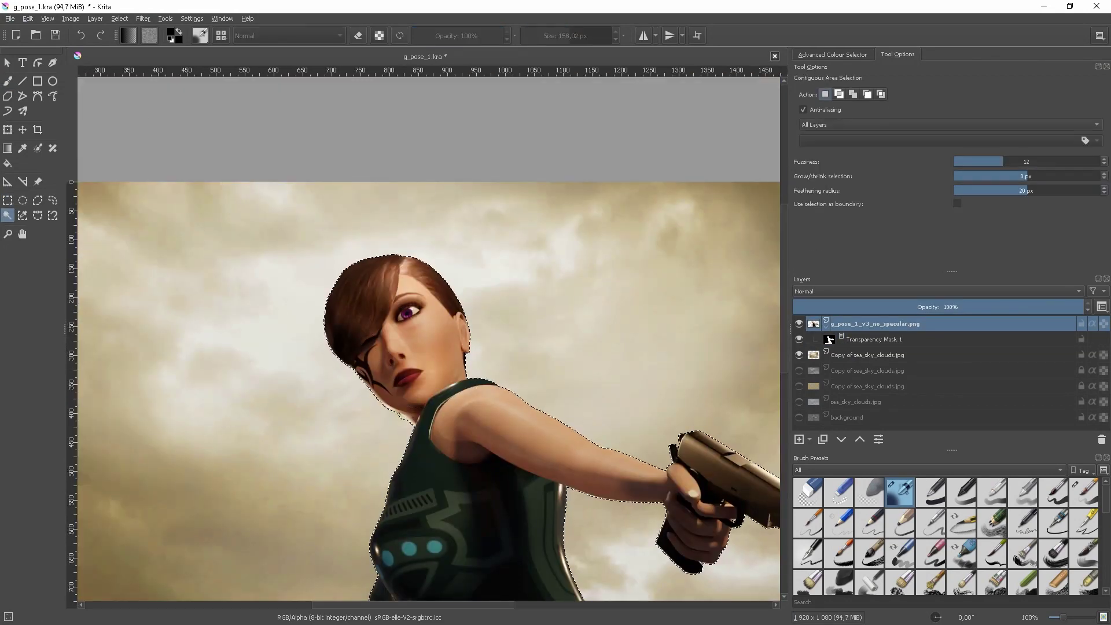
{"action": "scroll", "coordinate": [376, 415], "scroll_direction": "up", "scroll_amount": 3}
{"action": "key", "text": "b"}
{"action": "scroll", "coordinate": [533, 372], "scroll_direction": "up", "scroll_amount": 3}
{"action": "key", "text": "1"}
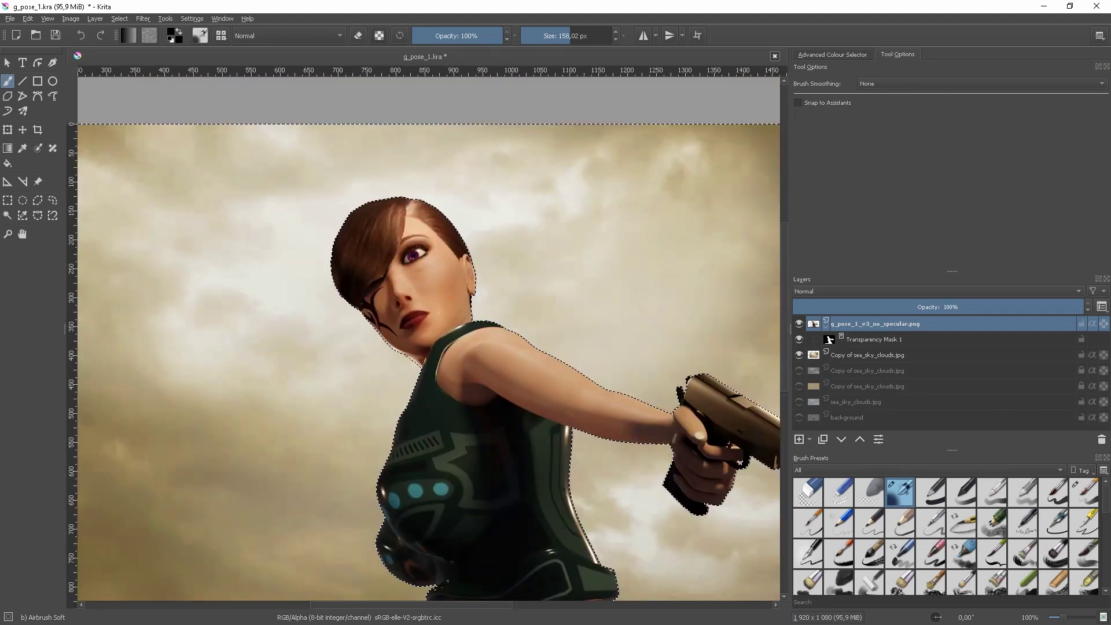
- Choose the Filter Blur brush preset for softening the figure's outline
{"action": "key", "text": "ctrl+r"}
{"action": "scroll", "coordinate": [428, 335], "scroll_direction": "up", "scroll_amount": 3}
{"action": "scroll", "coordinate": [429, 335], "scroll_direction": "down", "scroll_amount": 1}
{"action": "key", "text": "F6"}
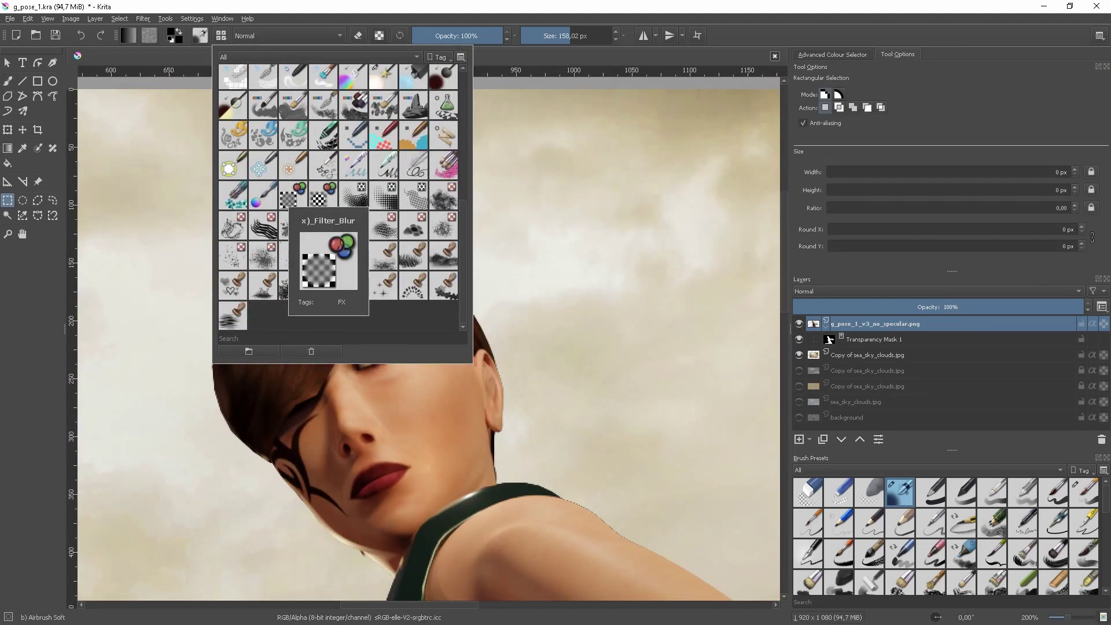
{"action": "left_click", "coordinate": [293, 196]}
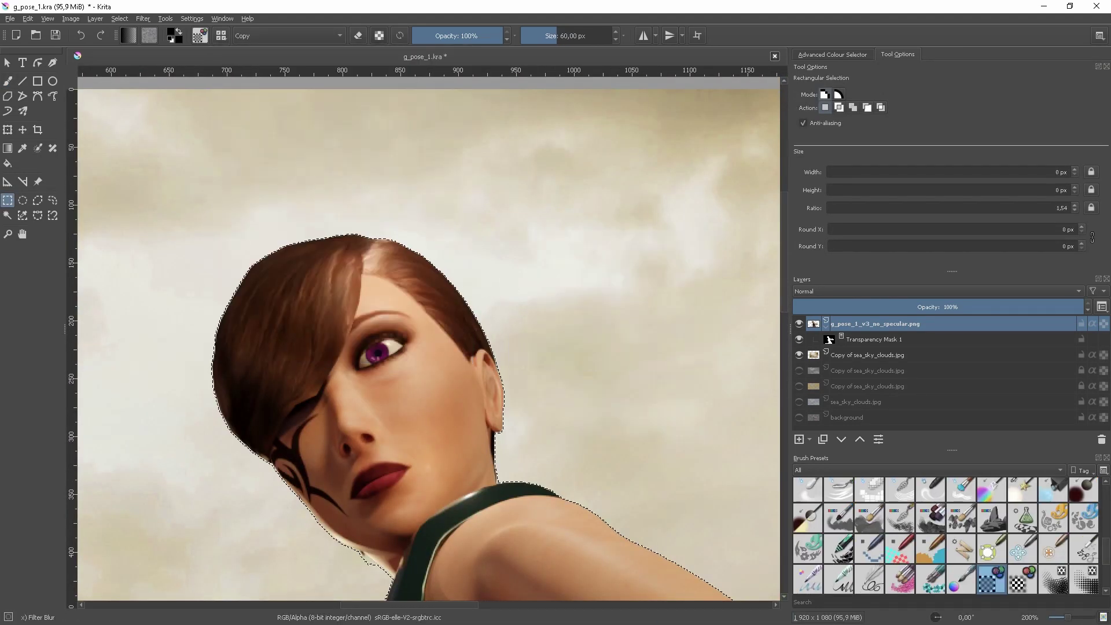
{"action": "key", "text": "F6"}
{"action": "key", "text": "F6"}
{"action": "key", "text": "1"}
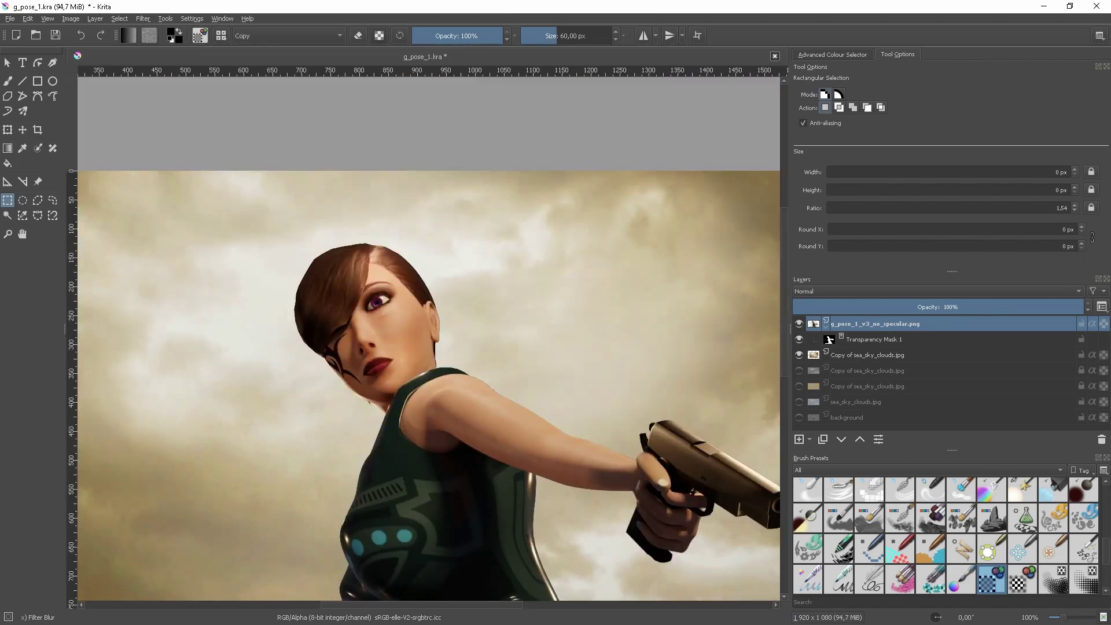
- Try to soften the figure's outline by applying a Gaussian Blur to the transparency mask within the active selection
{"action": "left_click", "coordinate": [828, 339]}
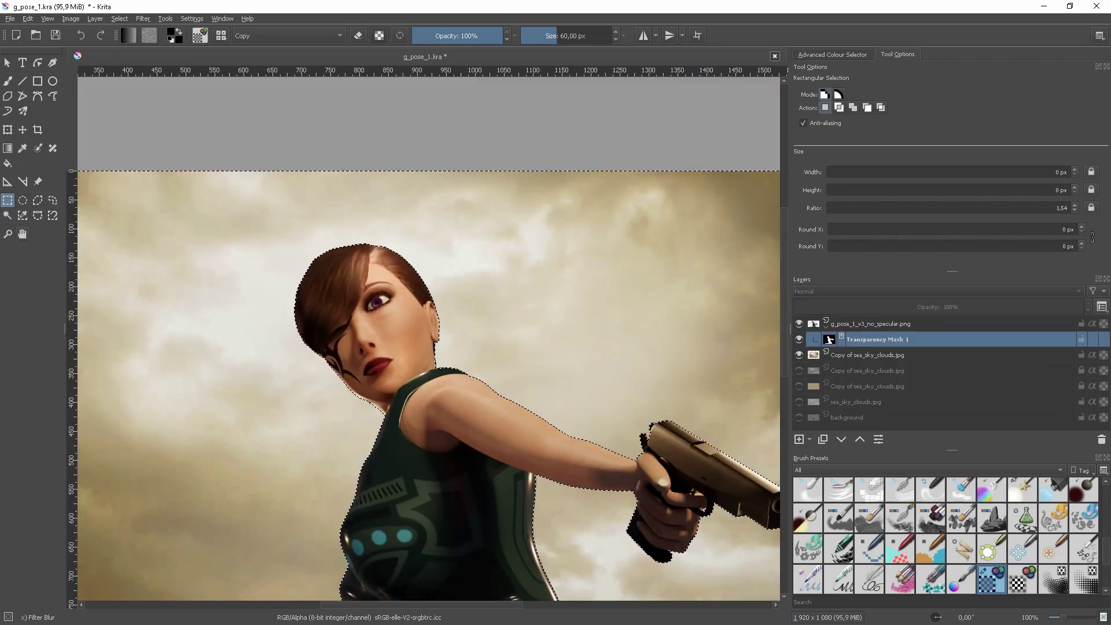
{"action": "left_click", "coordinate": [143, 19]}
{"action": "left_click", "coordinate": [347, 90]}
{"action": "scroll", "coordinate": [457, 327], "scroll_direction": "up", "scroll_amount": 4, "text": "ctrl"}
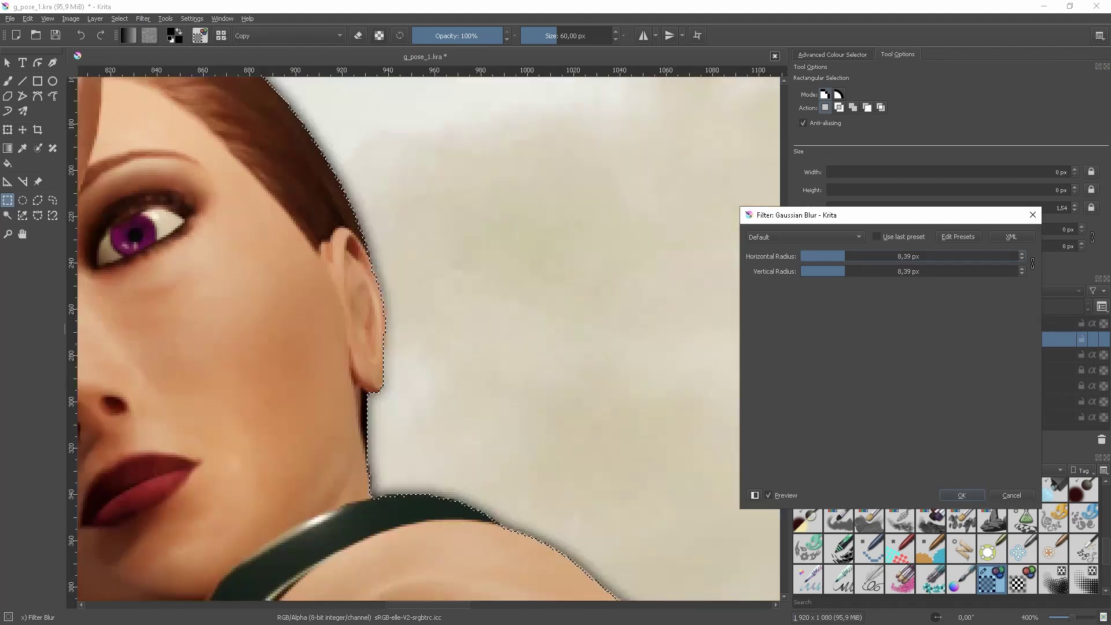
{"action": "key", "text": "1"}
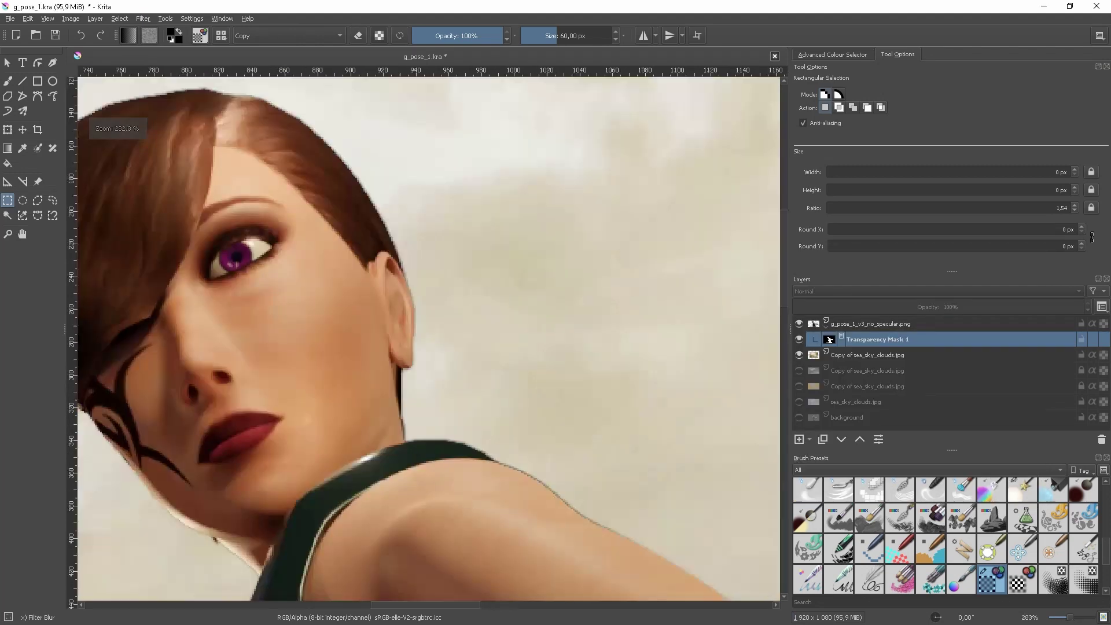
{"action": "scroll", "coordinate": [496, 368], "scroll_direction": "up", "scroll_amount": 2, "text": "ctrl"}
{"action": "key", "text": "q"}
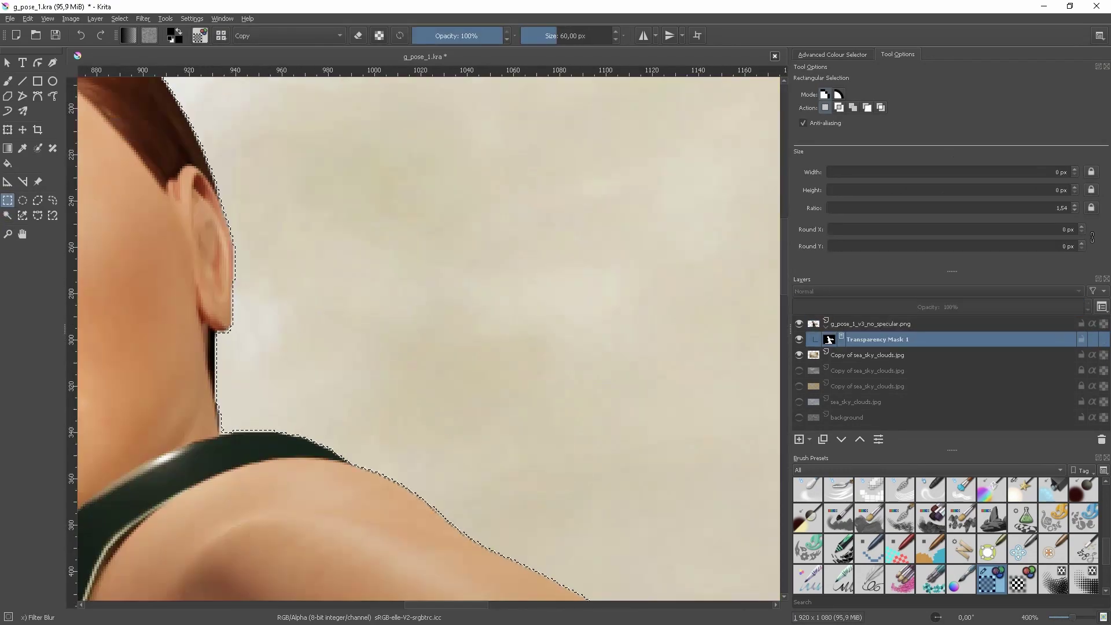
- Try to soften the mask's edge around the hair with the Filter Blur brush at about 122 px and the last filter
{"action": "right_click", "coordinate": [421, 284]}
{"action": "scroll", "coordinate": [496, 261], "scroll_direction": "up", "scroll_amount": 3, "text": "ctrl"}
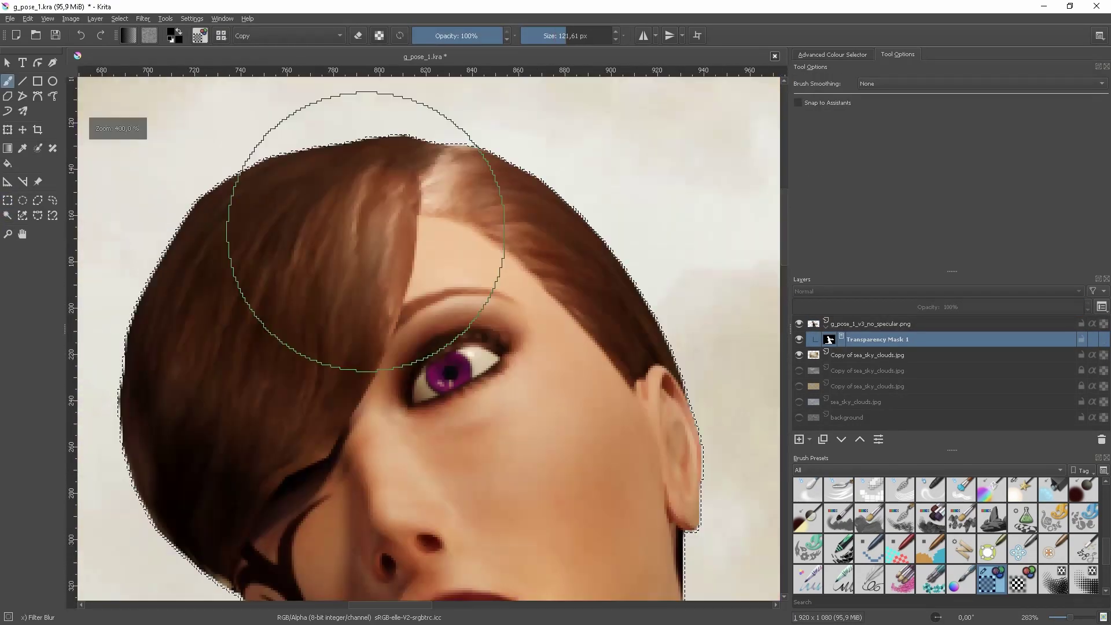
{"action": "left_click", "coordinate": [143, 19]}
{"action": "mouse_move", "coordinate": [159, 55]}
{"action": "left_click", "coordinate": [191, 42]}
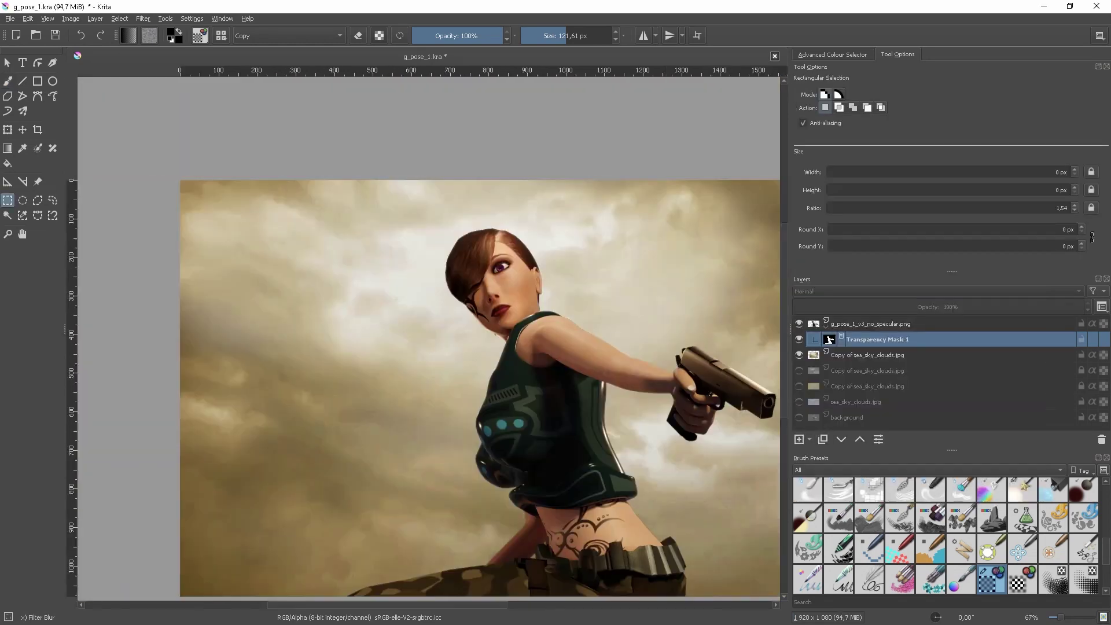
- Activate the transparency mask and make an unfeathered selection whose boundary runs slightly inside the figure's outline
{"action": "scroll", "coordinate": [560, 328], "scroll_direction": "up", "scroll_amount": 10, "text": "ctrl"}
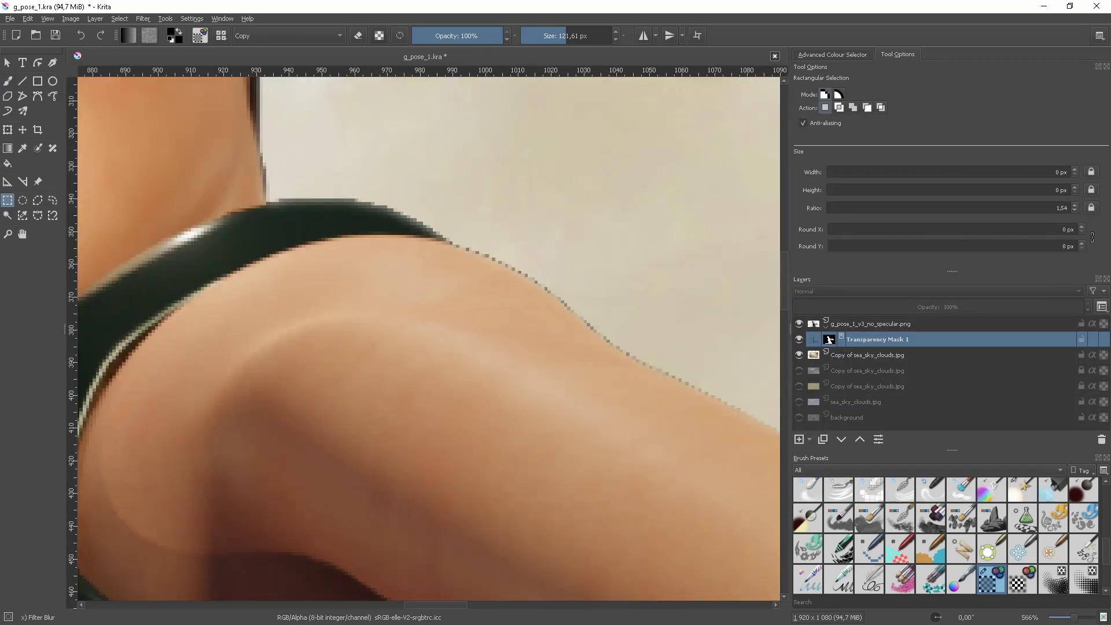
{"action": "middle_click_drag", "start_coordinate": [752, 521], "coordinate": [35, 193]}
{"action": "left_click", "coordinate": [874, 323]}
{"action": "left_click", "coordinate": [7, 215]}
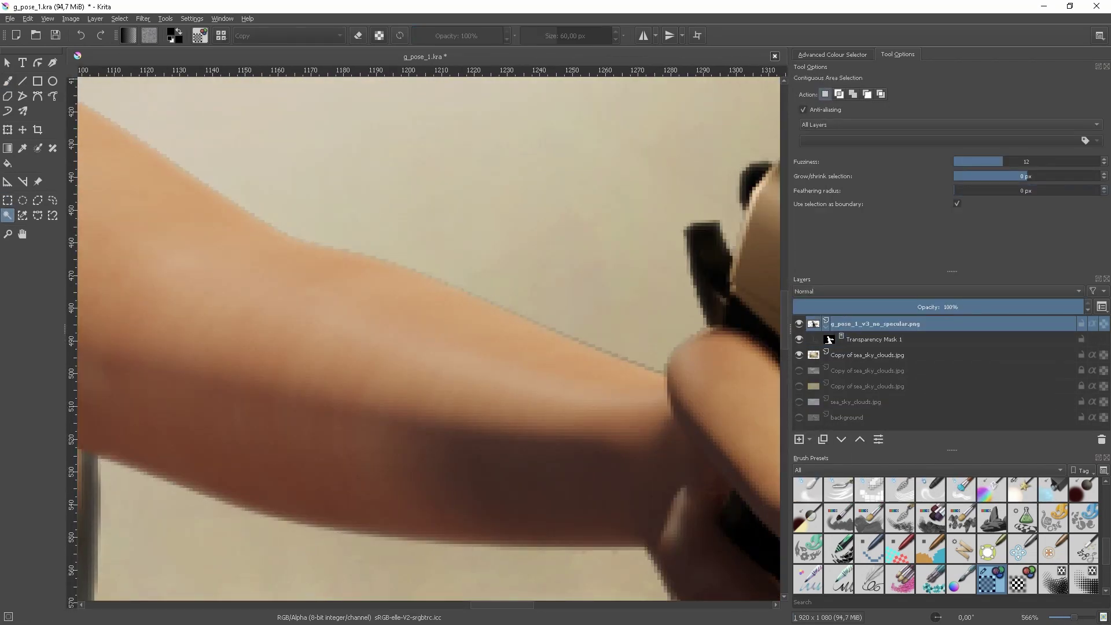
{"action": "left_click", "coordinate": [828, 339], "text": "ctrl"}
{"action": "key", "text": "minus"}
{"action": "key", "text": "minus"}
{"action": "key", "text": "minus"}
{"action": "key", "text": "minus"}
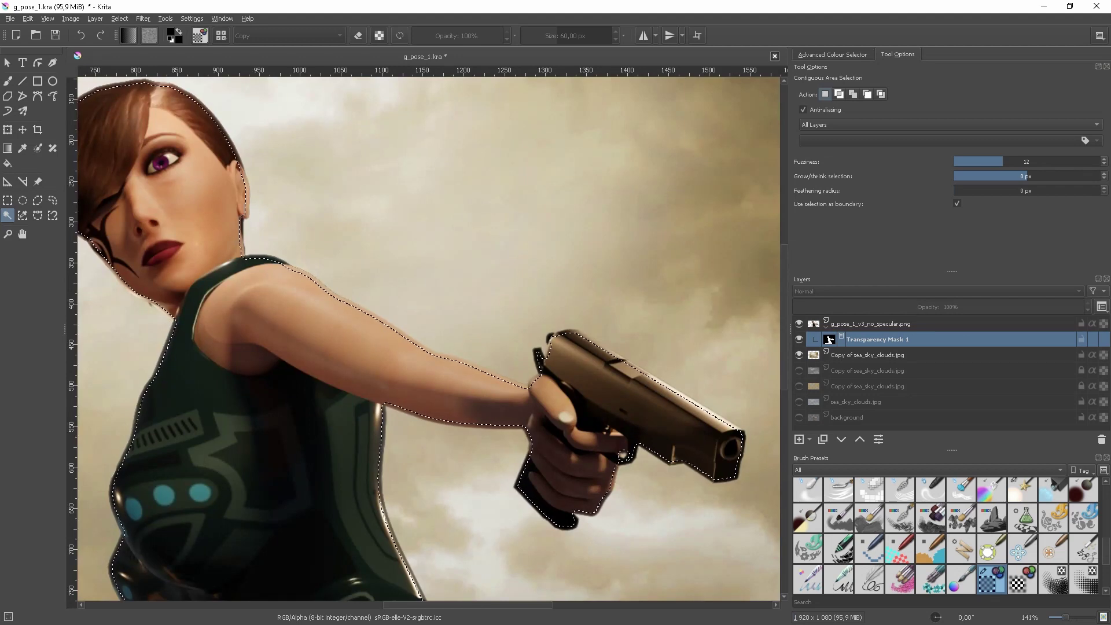
- Choose the Airbrush Soft preset and reduce its size to about 10 px for the mask edge along the shoulder
{"action": "key", "text": "minus"}
{"action": "key", "text": "minus"}
{"action": "key", "text": "plus"}
{"action": "key", "text": "plus"}
{"action": "key", "text": "plus"}
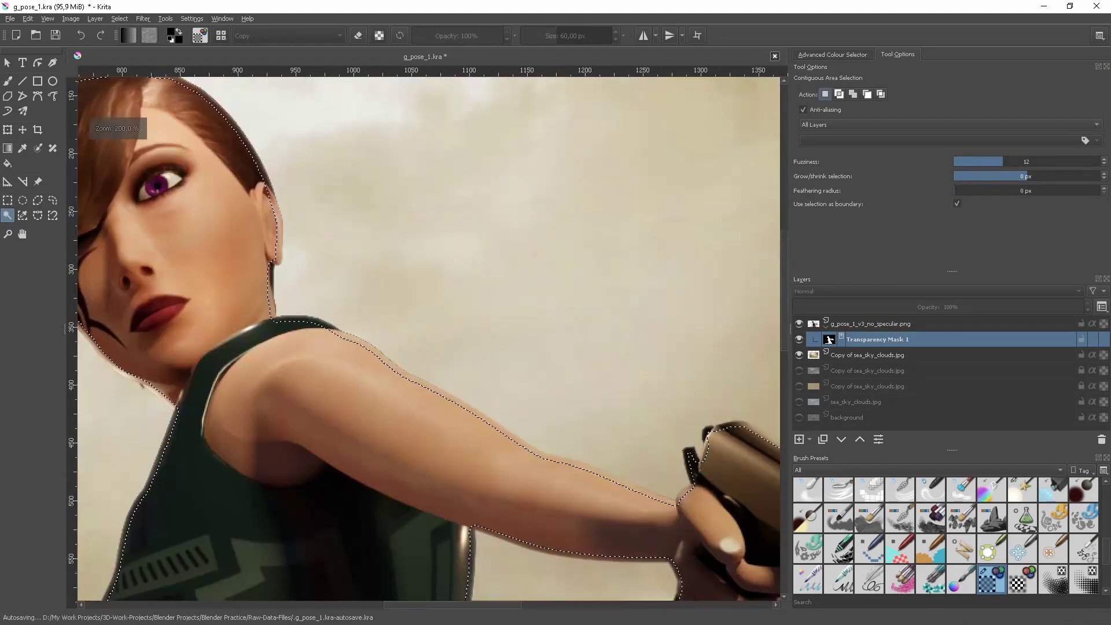
{"action": "key", "text": "b"}
{"action": "scroll", "coordinate": [422, 359], "scroll_direction": "up", "scroll_amount": 2}
{"action": "right_click", "coordinate": [468, 300]}
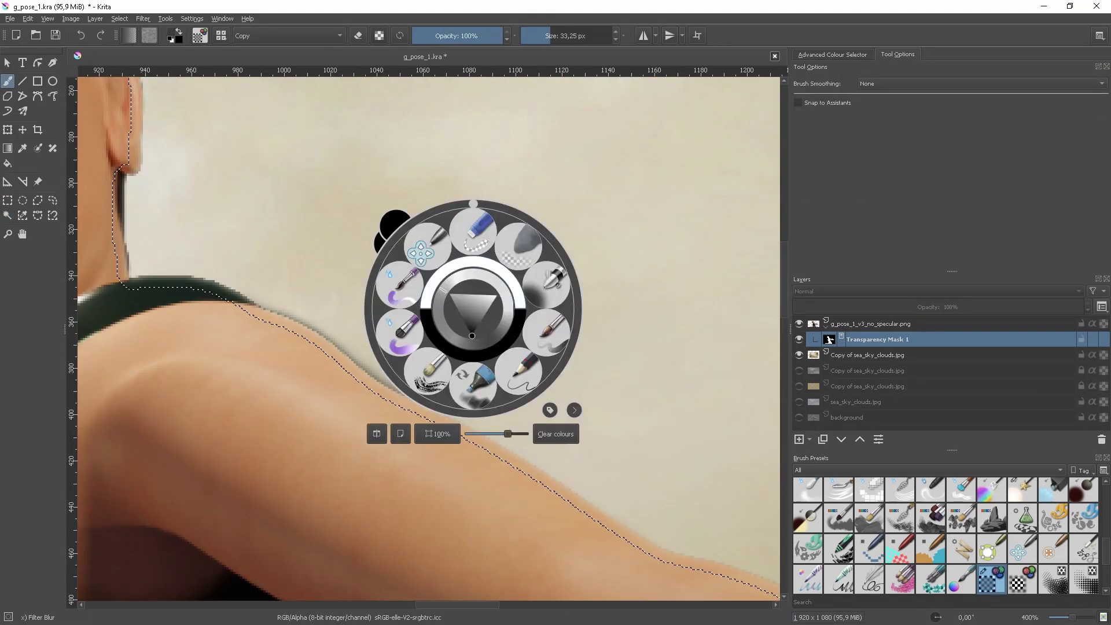
{"action": "left_click", "coordinate": [521, 300]}
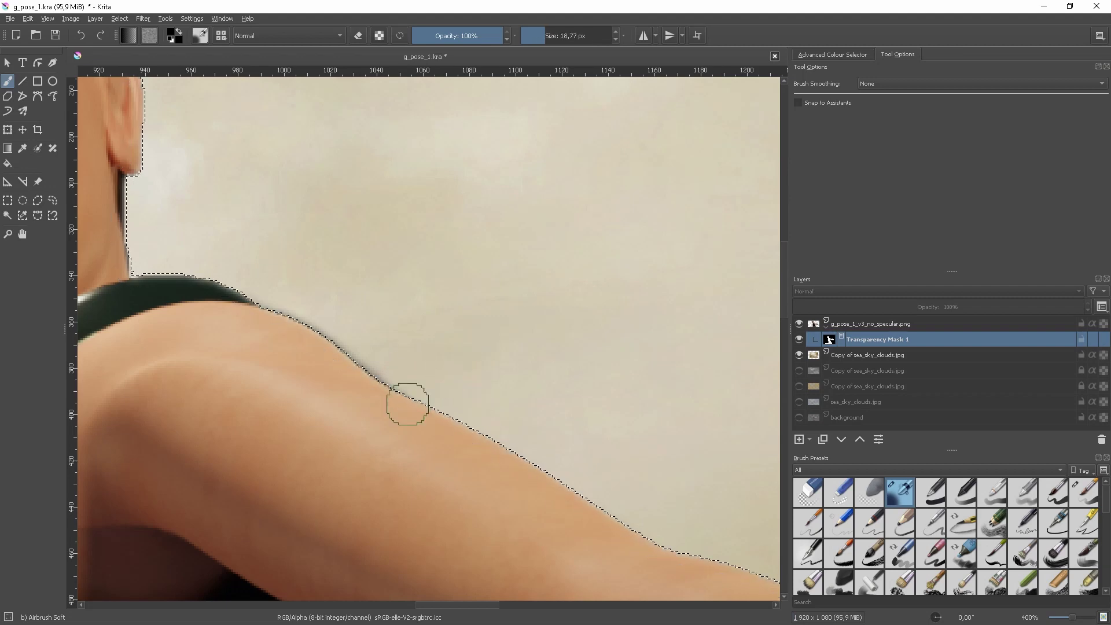
{"action": "left_click_drag", "start_coordinate": [407, 404], "coordinate": [379, 377], "text": "shift"}
- Clean the dark fringe off the mask along the shoulder and upper arm with the Basic-5 Size Opacity brush at 7.61 px
{"action": "scroll", "coordinate": [602, 208], "scroll_direction": "down", "scroll_amount": 1}
{"action": "scroll", "coordinate": [417, 397], "scroll_direction": "up", "scroll_amount": 2}
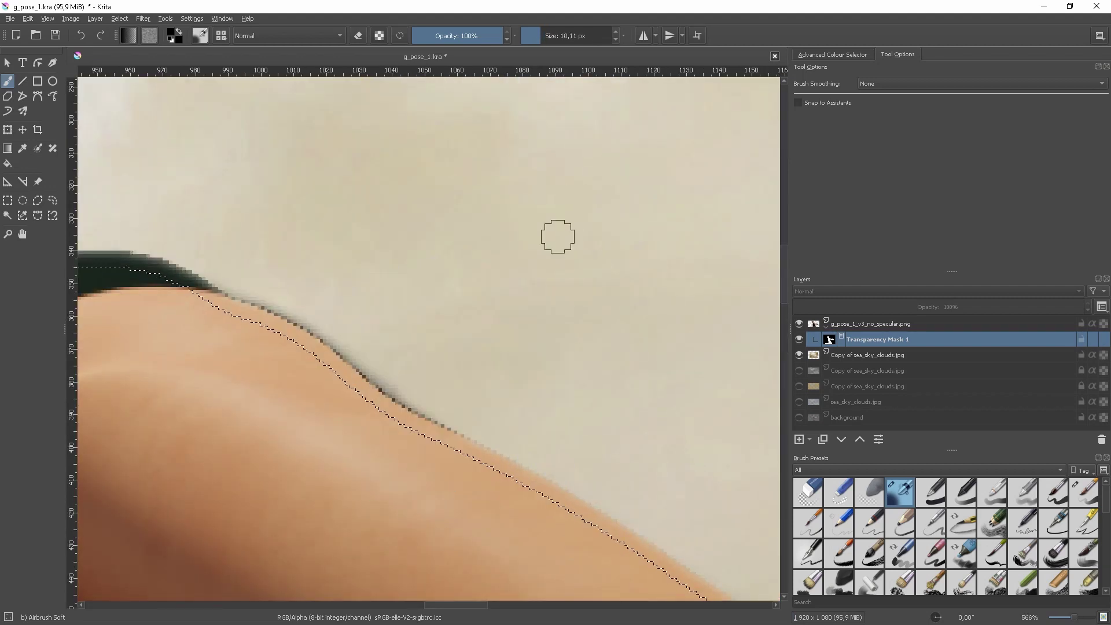
{"action": "scroll", "coordinate": [452, 421], "scroll_direction": "down", "scroll_amount": 2}
{"action": "scroll", "coordinate": [550, 459], "scroll_direction": "up", "scroll_amount": 2}
{"action": "key", "text": "slash"}
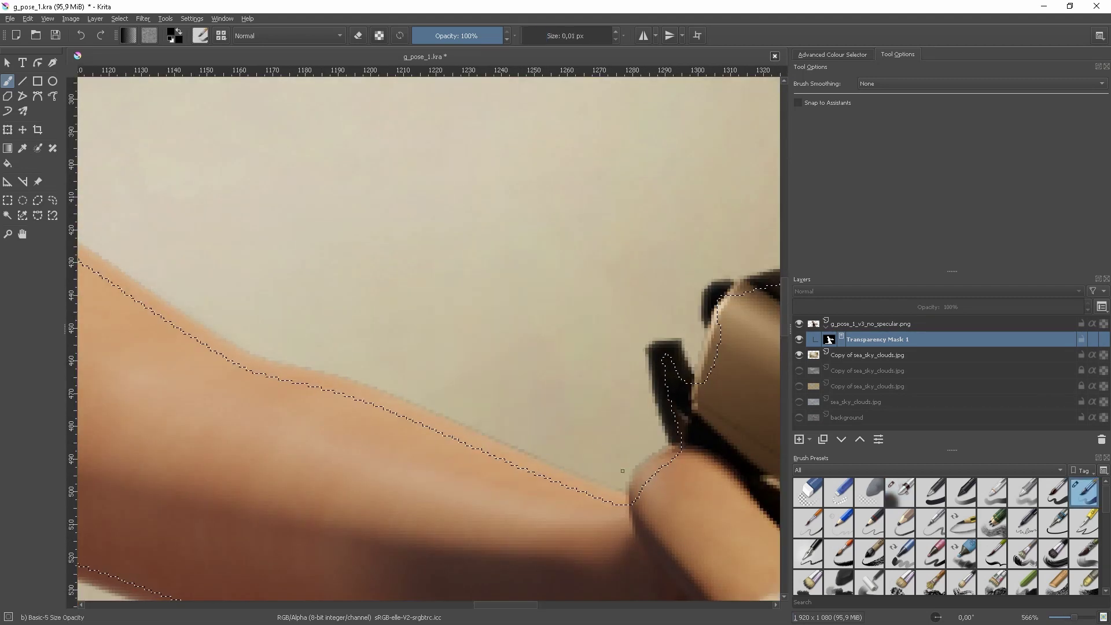
{"action": "scroll", "coordinate": [607, 479], "scroll_direction": "down", "scroll_amount": 2}
{"action": "scroll", "coordinate": [591, 446], "scroll_direction": "up", "scroll_amount": 2}
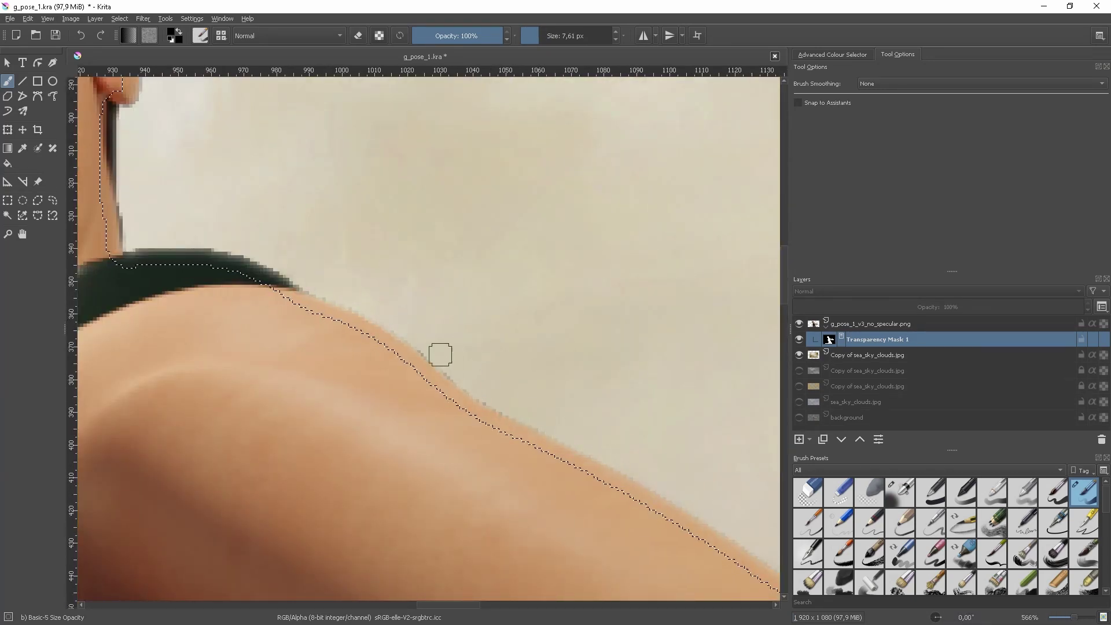
{"action": "scroll", "coordinate": [494, 395], "scroll_direction": "down", "scroll_amount": 2}
{"action": "scroll", "coordinate": [372, 265], "scroll_direction": "up", "scroll_amount": 2}
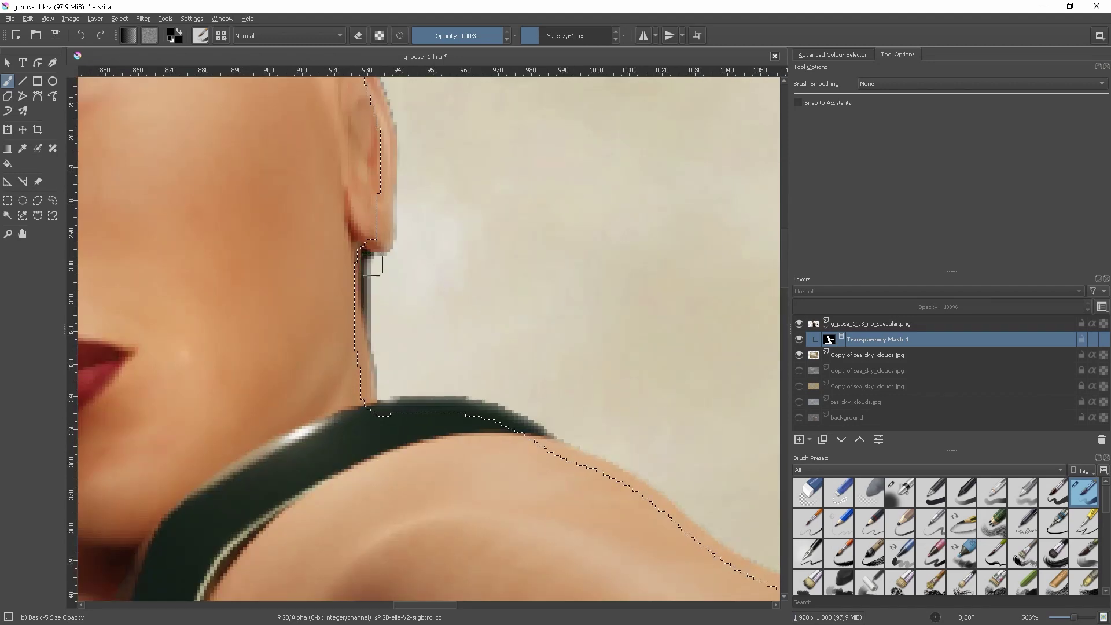
- Mask out the dark strip behind the neck below the ear with the brush reduced to 3.37 px
{"action": "right_click", "coordinate": [434, 362]}
{"action": "right_click", "coordinate": [368, 305]}
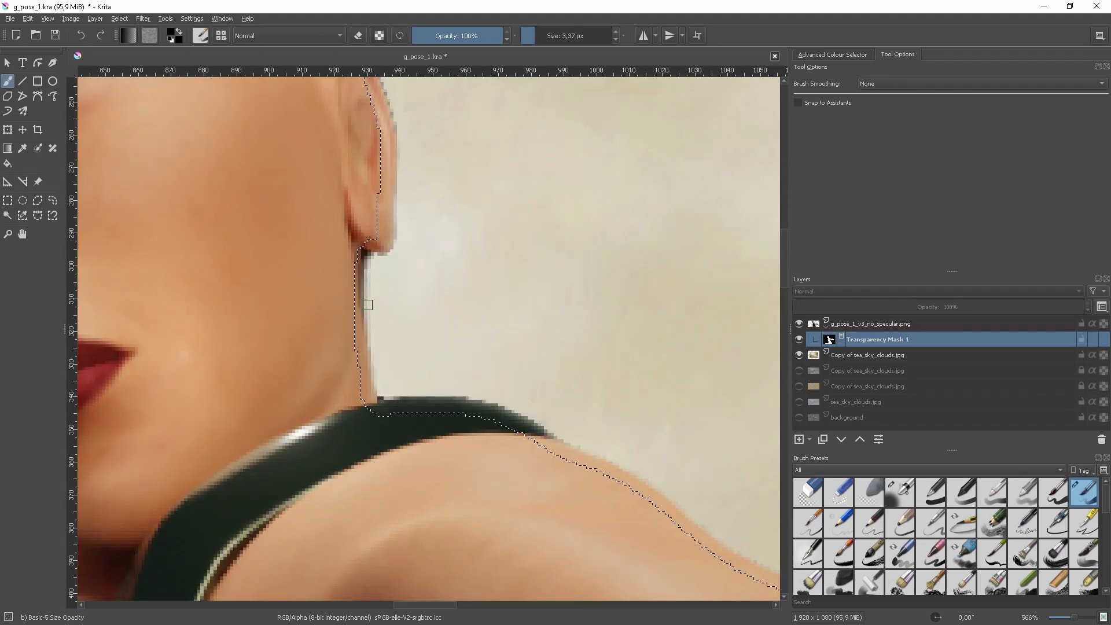
{"action": "right_click", "coordinate": [453, 266]}
{"action": "right_click", "coordinate": [504, 332]}
{"action": "scroll", "coordinate": [503, 332], "scroll_direction": "down", "scroll_amount": 2}
{"action": "scroll", "coordinate": [457, 336], "scroll_direction": "up", "scroll_amount": 2}
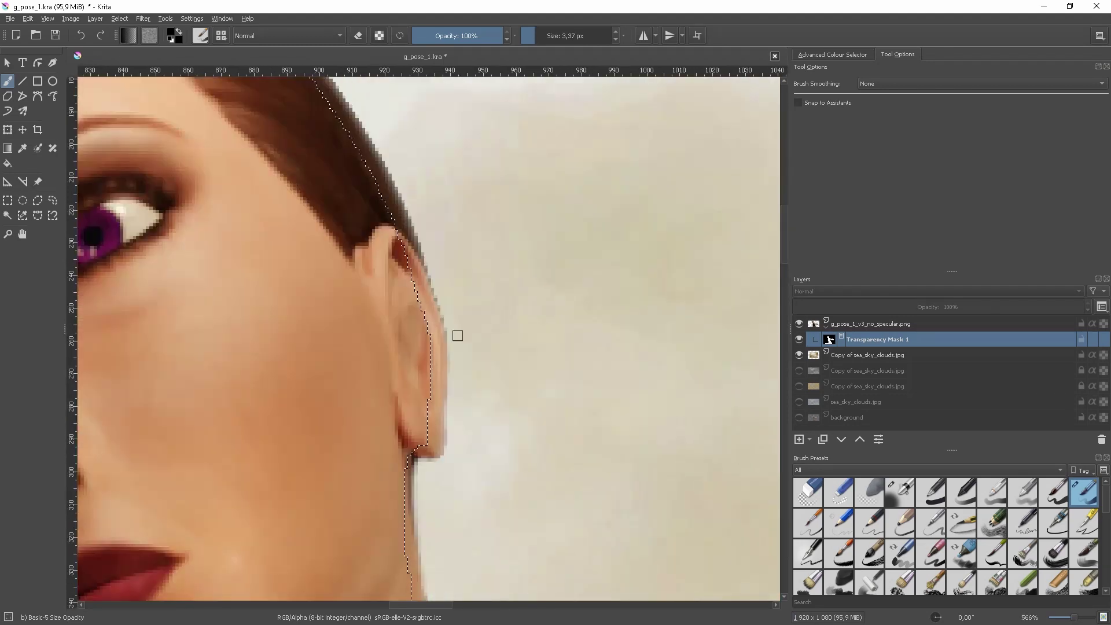
- Clean the mask's edge below the jaw where the neck meets the top's collar with the 3.37 px brush
{"action": "scroll", "coordinate": [364, 322], "scroll_direction": "down", "scroll_amount": 2}
{"action": "scroll", "coordinate": [541, 378], "scroll_direction": "up", "scroll_amount": 3}
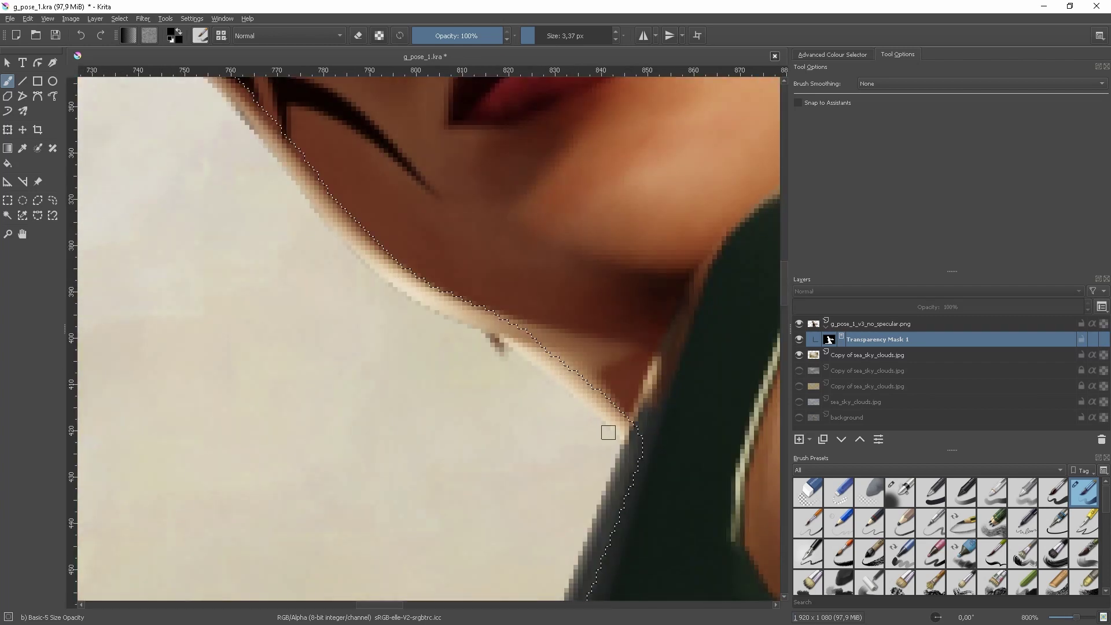
{"action": "scroll", "coordinate": [432, 324], "scroll_direction": "down", "scroll_amount": 2}
{"action": "scroll", "coordinate": [451, 415], "scroll_direction": "up", "scroll_amount": 2}
- Switch to the Airbrush Soft preset at 27.63 px for the figure's mask edge along the torso and chest
{"action": "scroll", "coordinate": [283, 372], "scroll_direction": "down", "scroll_amount": 4}
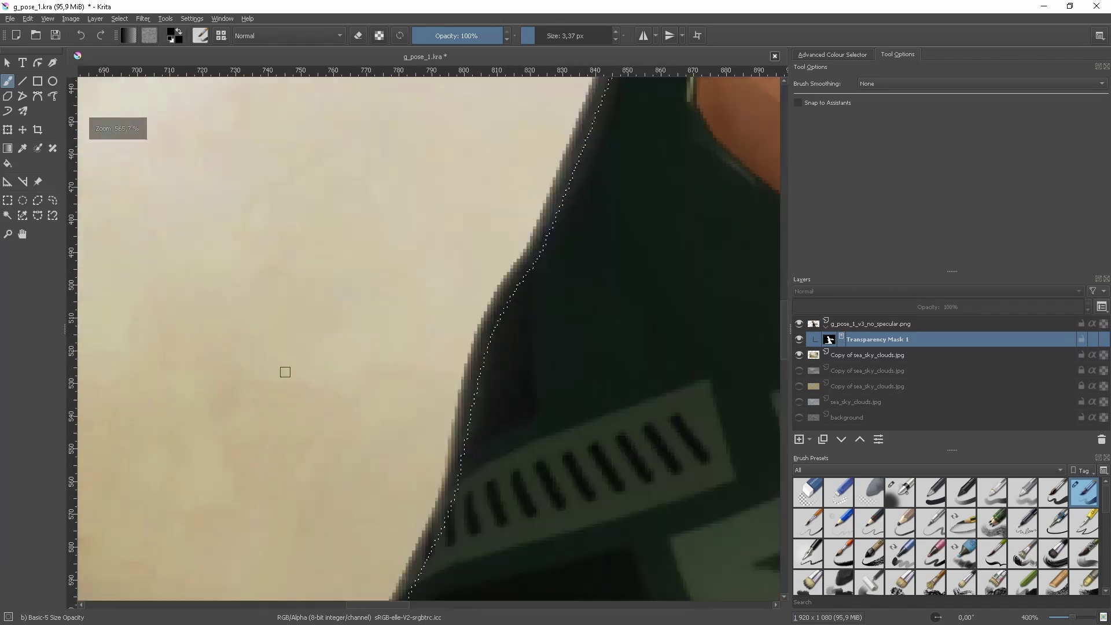
{"action": "scroll", "coordinate": [344, 172], "scroll_direction": "up", "scroll_amount": 2}
{"action": "right_click", "coordinate": [262, 215]}
{"action": "left_click", "coordinate": [249, 295]}
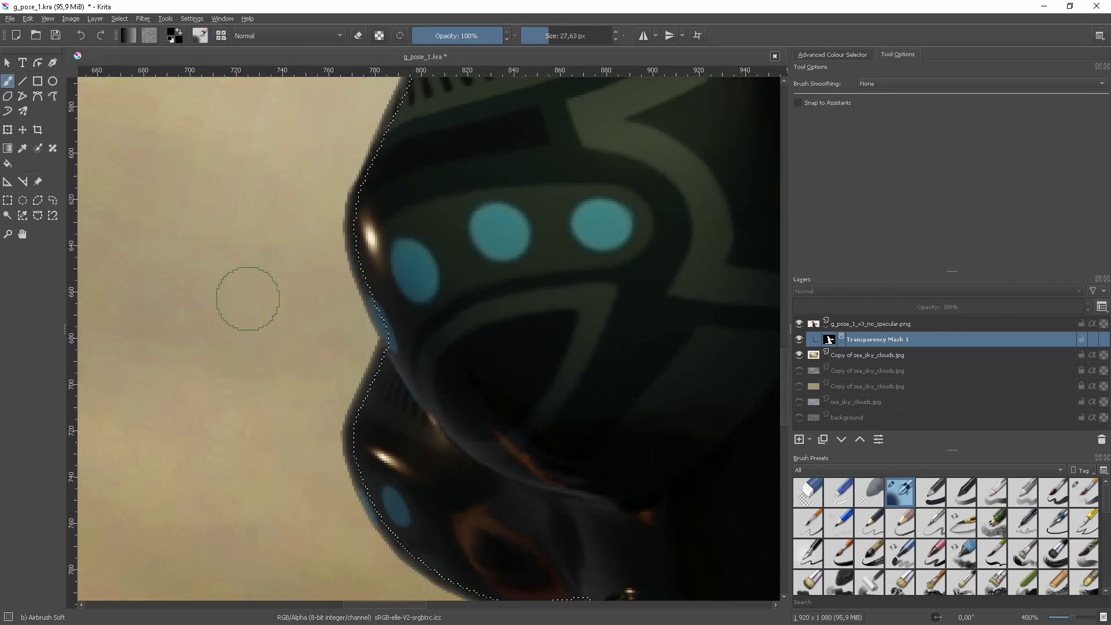
{"action": "right_click", "coordinate": [372, 198]}
{"action": "left_click", "coordinate": [345, 225]}
{"action": "key", "text": "5"}
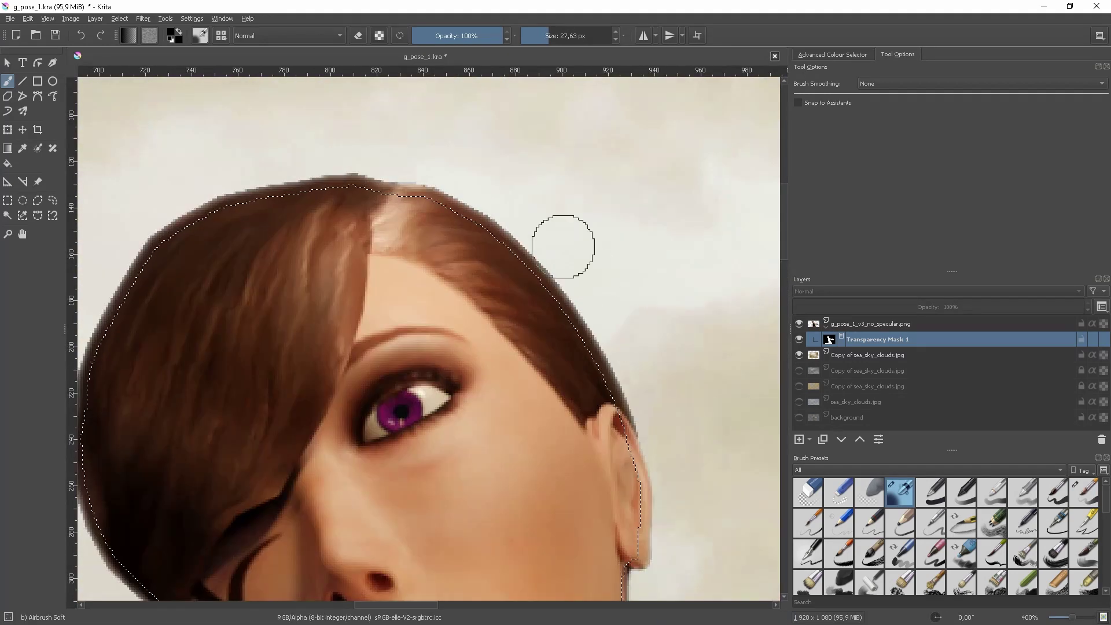
- Examine the mask edge around the hair, ear, jaw and shoulder for remaining fringes
{"action": "scroll", "coordinate": [386, 263], "scroll_direction": "up", "scroll_amount": 2}
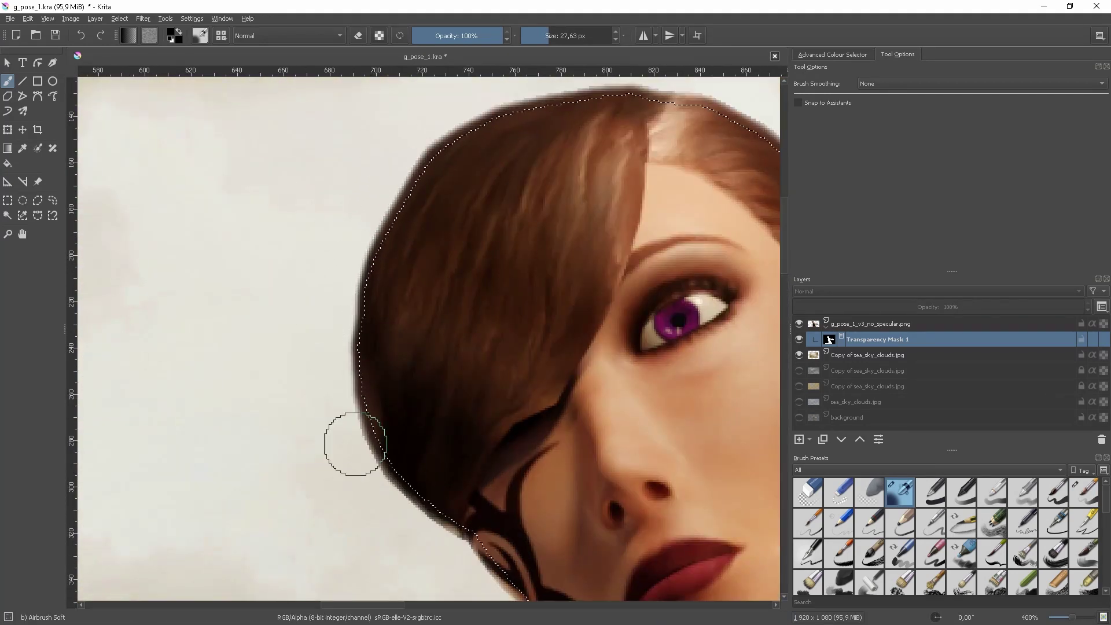
{"action": "scroll", "coordinate": [397, 521], "scroll_direction": "up", "scroll_amount": 2}
{"action": "scroll", "coordinate": [191, 182], "scroll_direction": "right", "scroll_amount": 3, "text": "shift"}
{"action": "scroll", "coordinate": [546, 229], "scroll_direction": "down", "scroll_amount": 3}
{"action": "scroll", "coordinate": [546, 228], "scroll_direction": "right", "scroll_amount": 1, "text": "shift"}
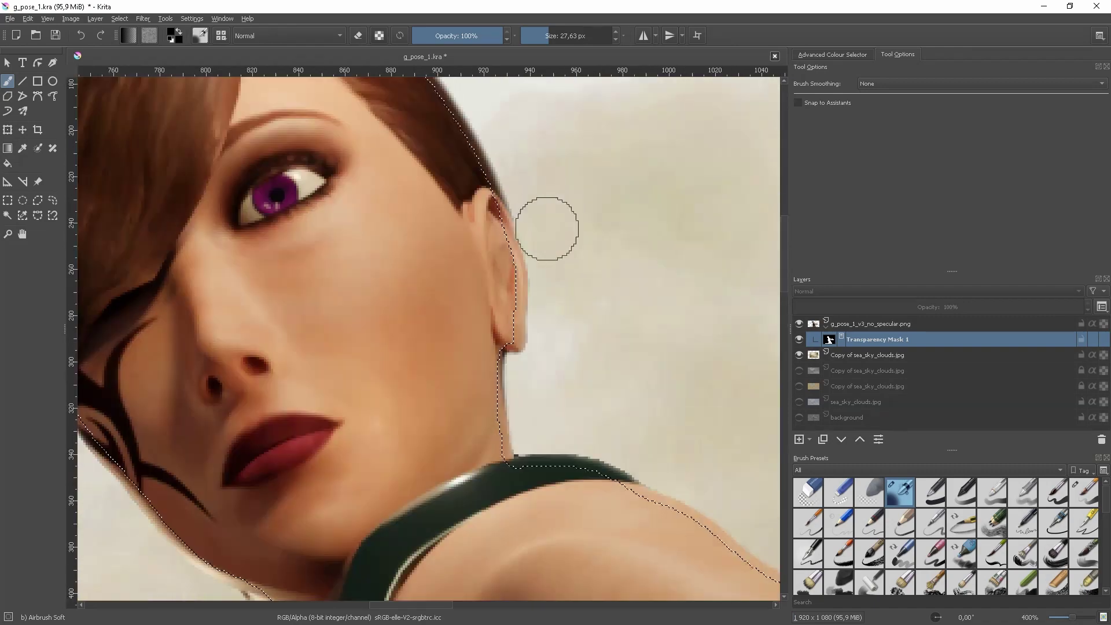
{"action": "scroll", "coordinate": [503, 361], "scroll_direction": "down", "scroll_amount": 4}
{"action": "scroll", "coordinate": [380, 304], "scroll_direction": "down", "scroll_amount": 3}
{"action": "scroll", "coordinate": [302, 248], "scroll_direction": "up", "scroll_amount": 3}
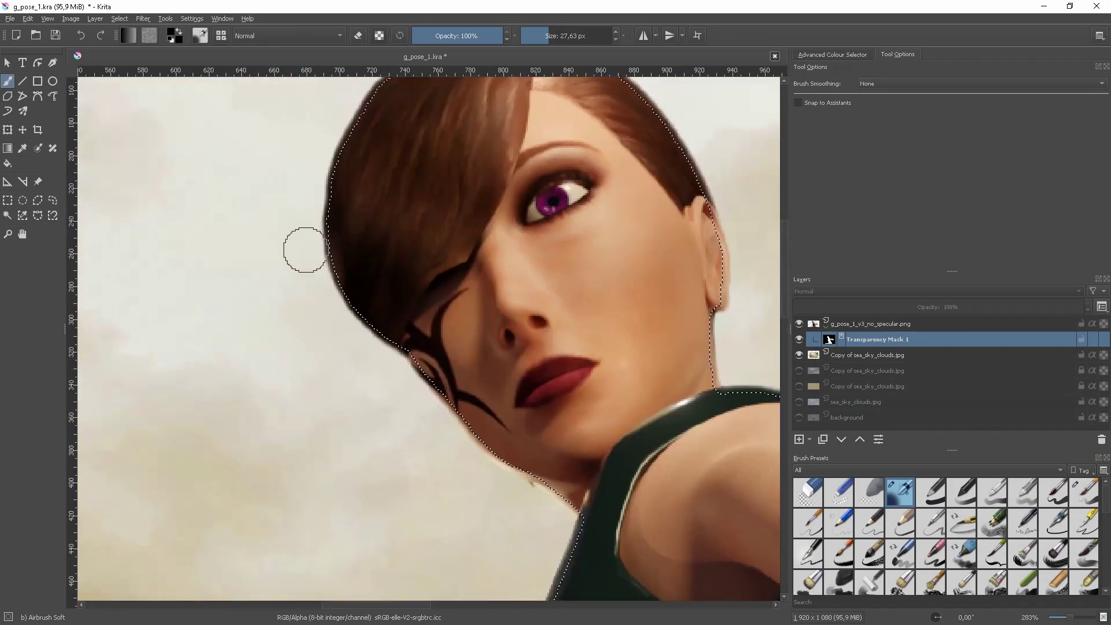
{"action": "scroll", "coordinate": [533, 429], "scroll_direction": "up", "scroll_amount": 1}
{"action": "scroll", "coordinate": [533, 429], "scroll_direction": "up", "scroll_amount": 2}
{"action": "scroll", "coordinate": [367, 297], "scroll_direction": "down", "scroll_amount": 4}
{"action": "scroll", "coordinate": [280, 344], "scroll_direction": "up", "scroll_amount": 4}
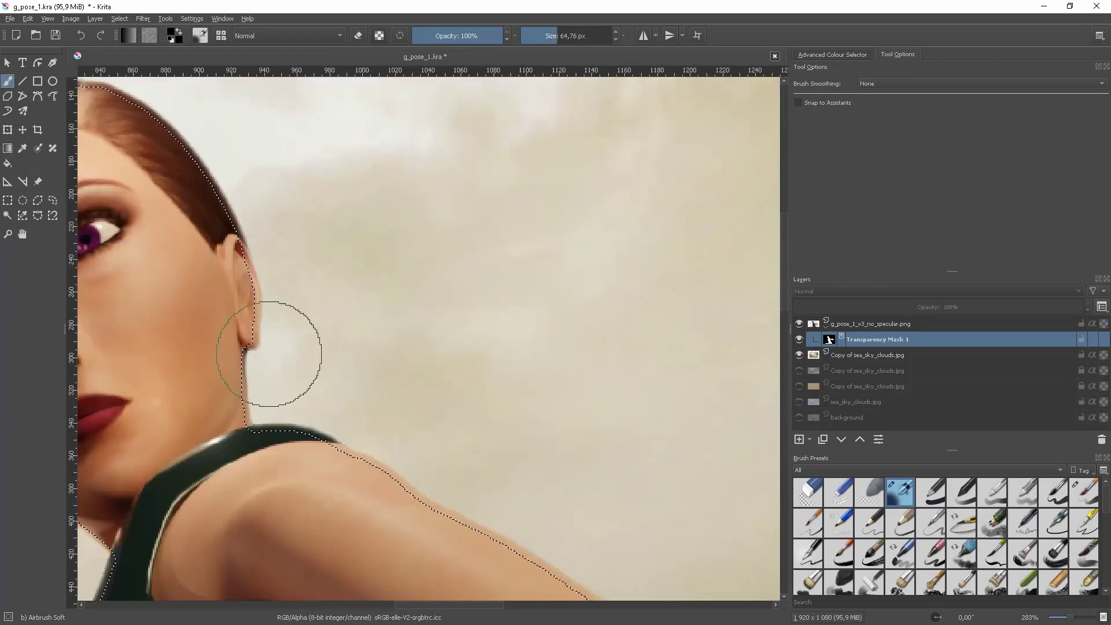
- Clear the selection around the figure and activate the Rectangular Selection tool
{"action": "scroll", "coordinate": [275, 220], "scroll_direction": "down", "scroll_amount": 1}
{"action": "key", "text": "]"}
{"action": "key", "text": "ctrl+shift+a"}
{"action": "key", "text": "ctrl+r"}
{"action": "scroll", "coordinate": [275, 220], "scroll_direction": "down", "scroll_amount": 3}
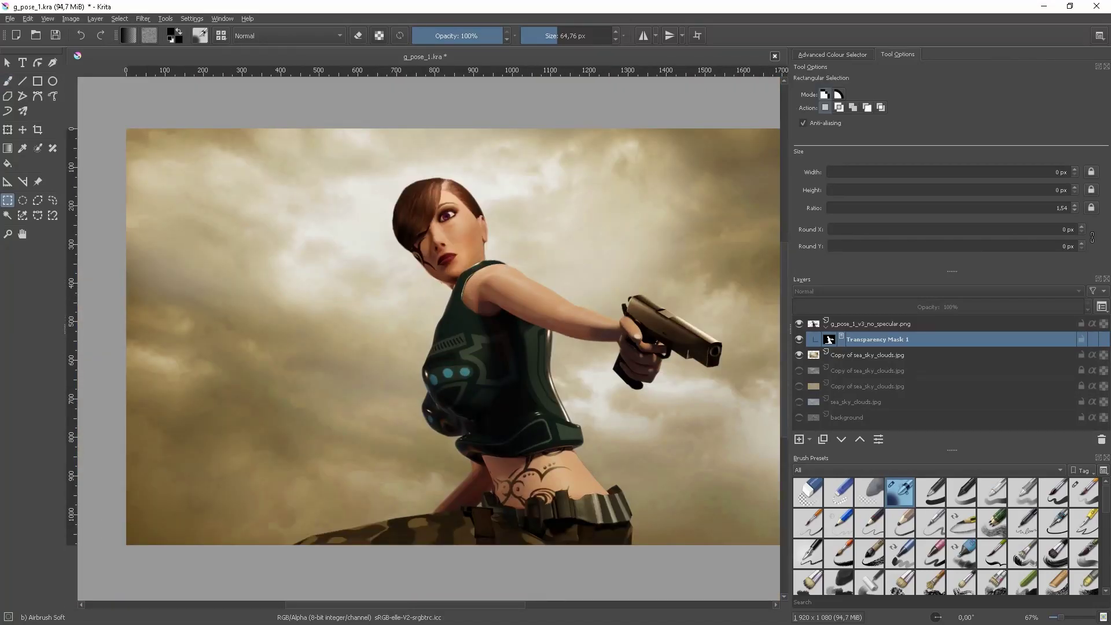
- Make the visible Copy of sea_sky_clouds.jpg layer below the figure the active layer
{"action": "right_click", "coordinate": [829, 340]}
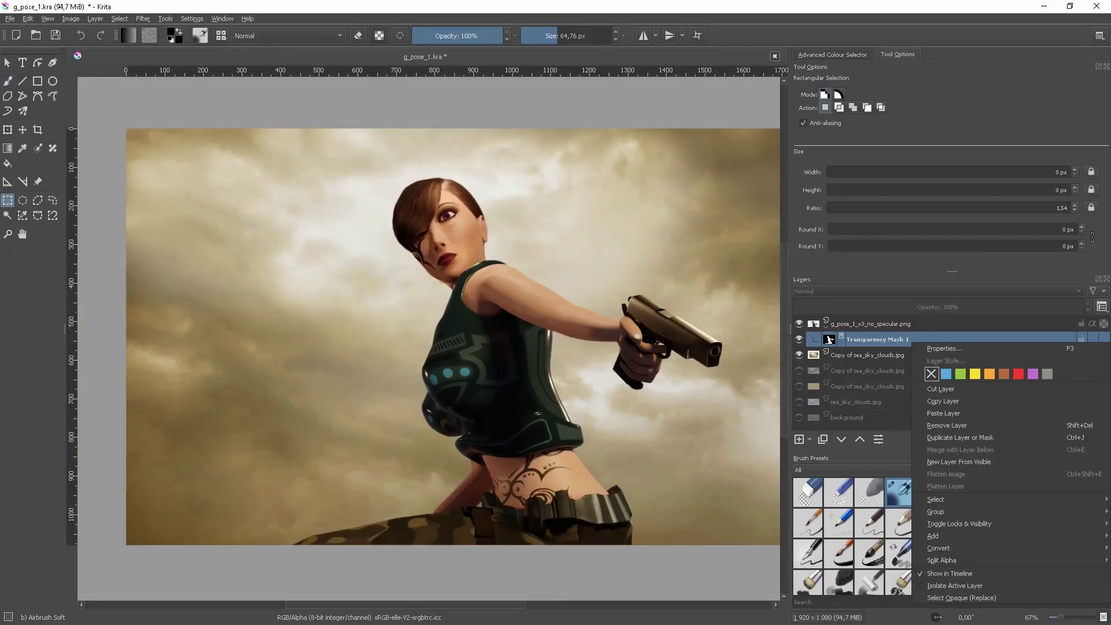
{"action": "right_click", "coordinate": [908, 355]}
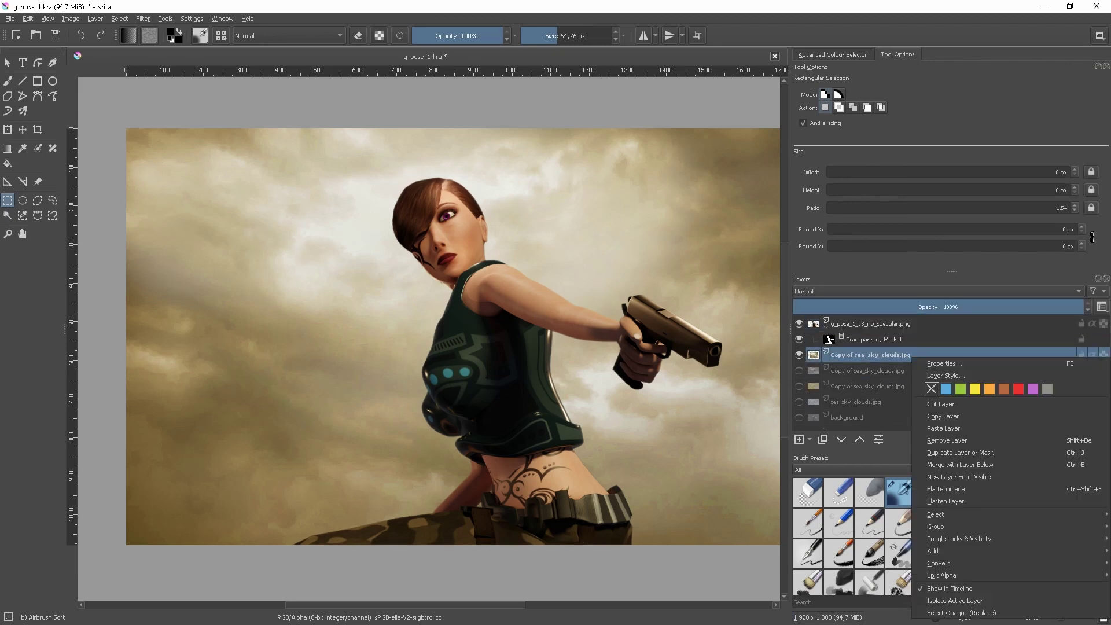
{"action": "key", "text": "Escape"}
{"action": "key", "text": "minus"}
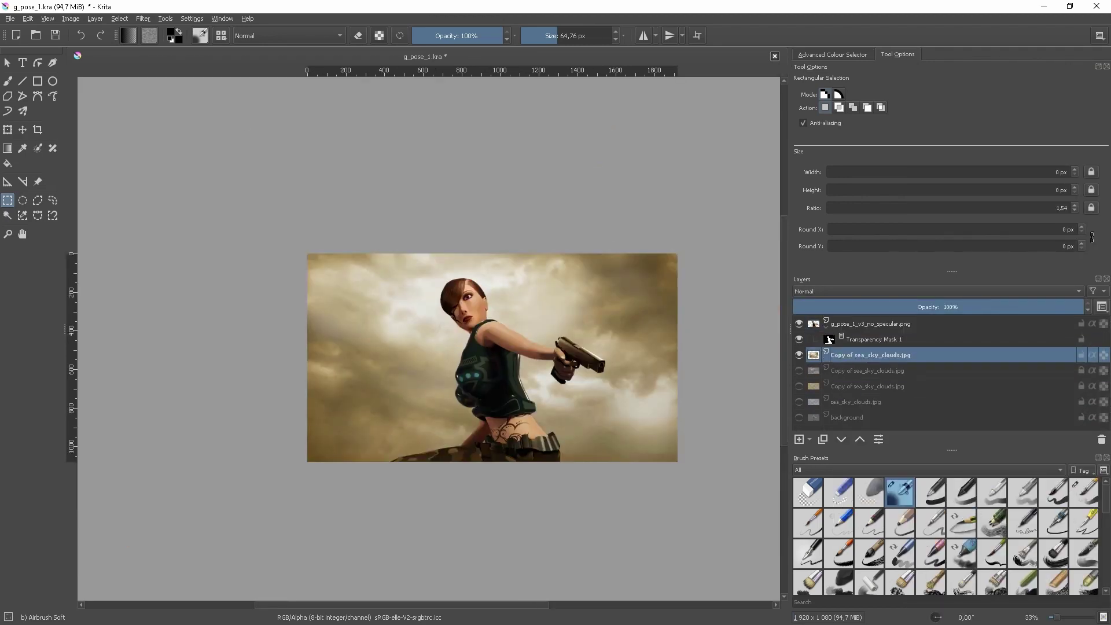
{"action": "left_click", "coordinate": [143, 19]}
{"action": "left_click", "coordinate": [324, 95]}
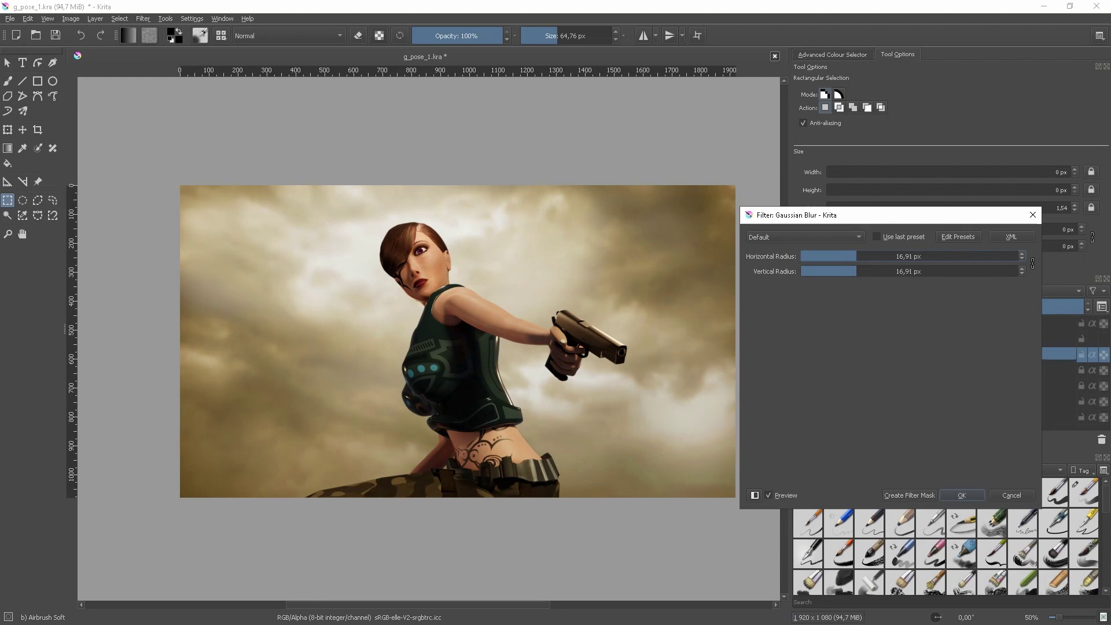
{"action": "key", "text": "Escape"}
- Apply a Gaussian Blur with 11.73 px horizontal and vertical radius to the active sky layer
{"action": "key", "text": "minus"}
{"action": "key", "text": "plus"}
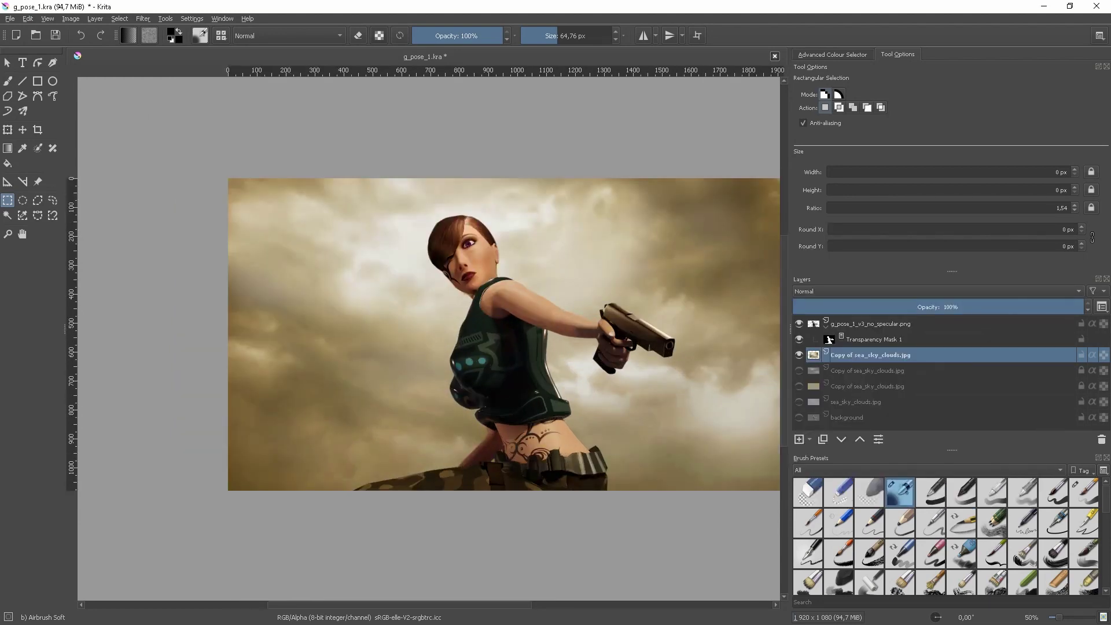
{"action": "key", "text": "ctrl+alt+f"}
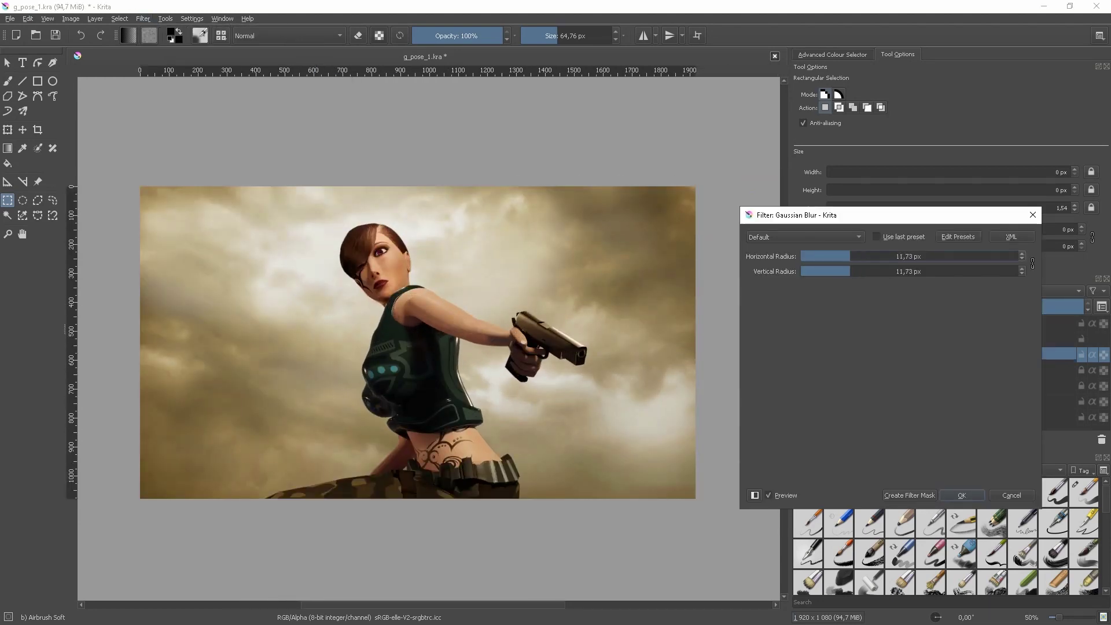
{"action": "key", "text": "Return"}
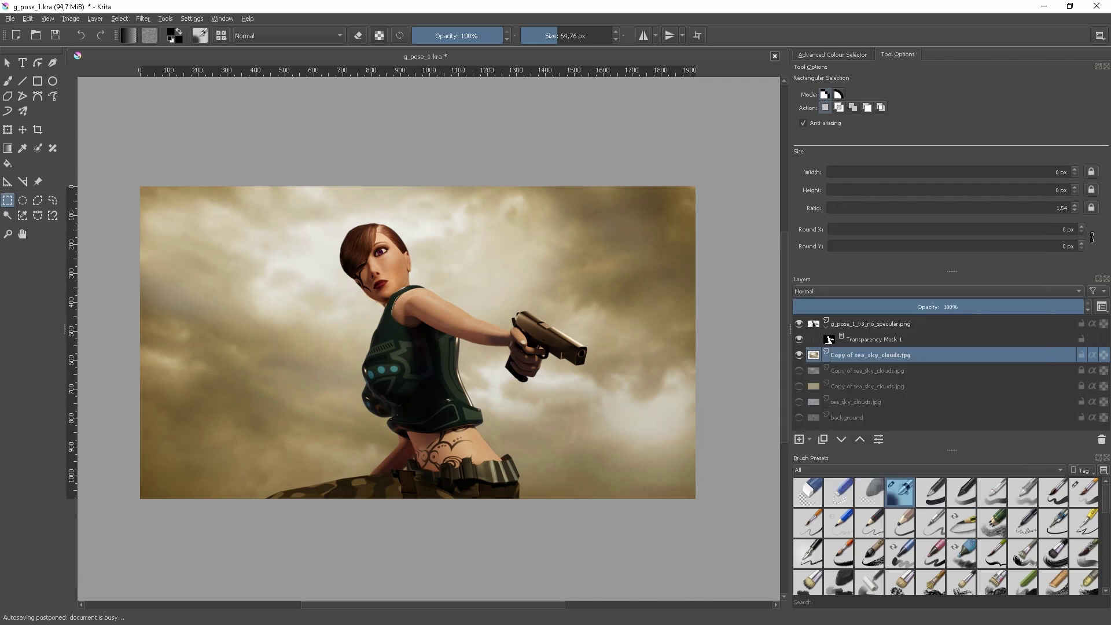
- Lighten the sky beside the figure's chest and waist with the Adjust Dodge brush at 620.54 px and 21% opacity
{"action": "key", "text": "F6"}
{"action": "left_click", "coordinate": [321, 341]}
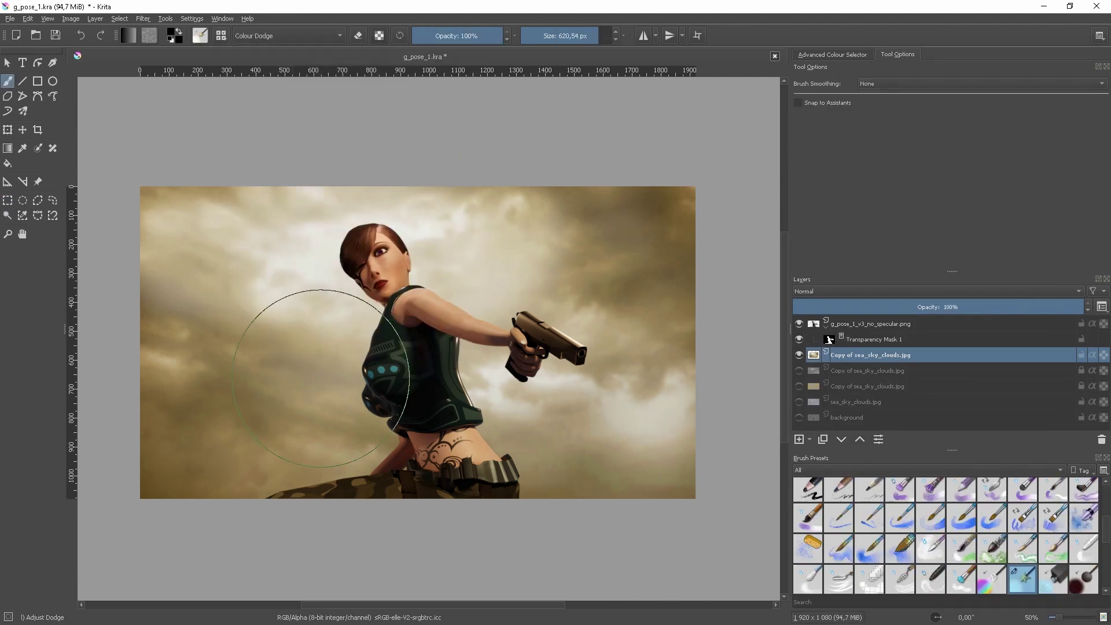
{"action": "right_click", "coordinate": [343, 364]}
{"action": "left_click", "coordinate": [345, 389]}
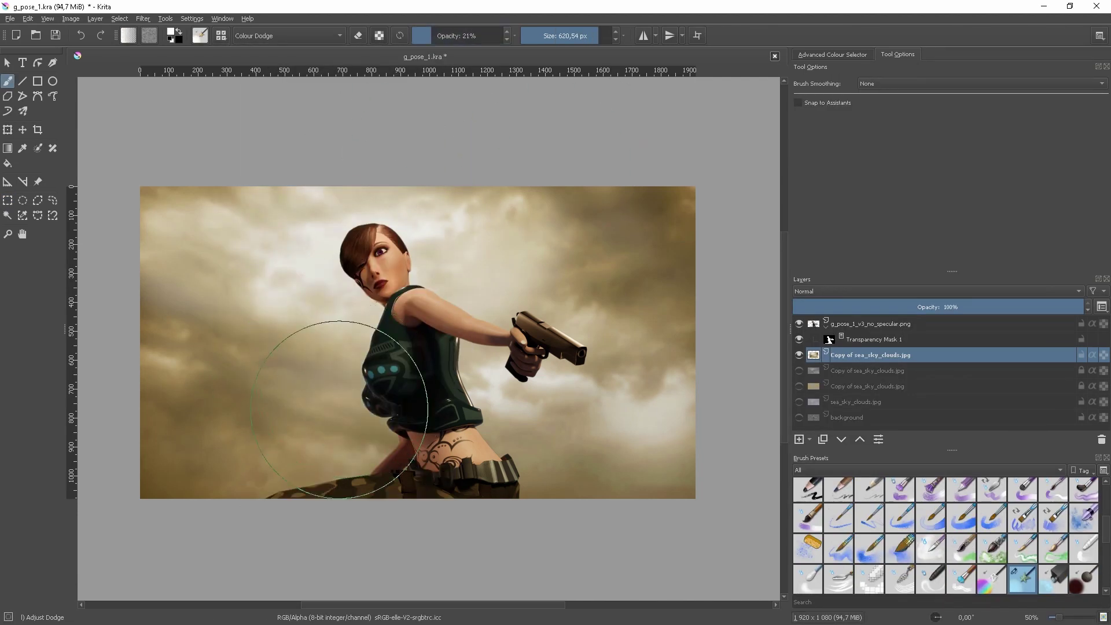
{"action": "mouse_move", "coordinate": [339, 409]}
{"action": "left_mouse_down"}
{"action": "mouse_move", "coordinate": [275, 394]}
{"action": "mouse_move", "coordinate": [324, 338]}
{"action": "mouse_move", "coordinate": [307, 353]}
{"action": "mouse_move", "coordinate": [376, 407]}
{"action": "left_mouse_up"}
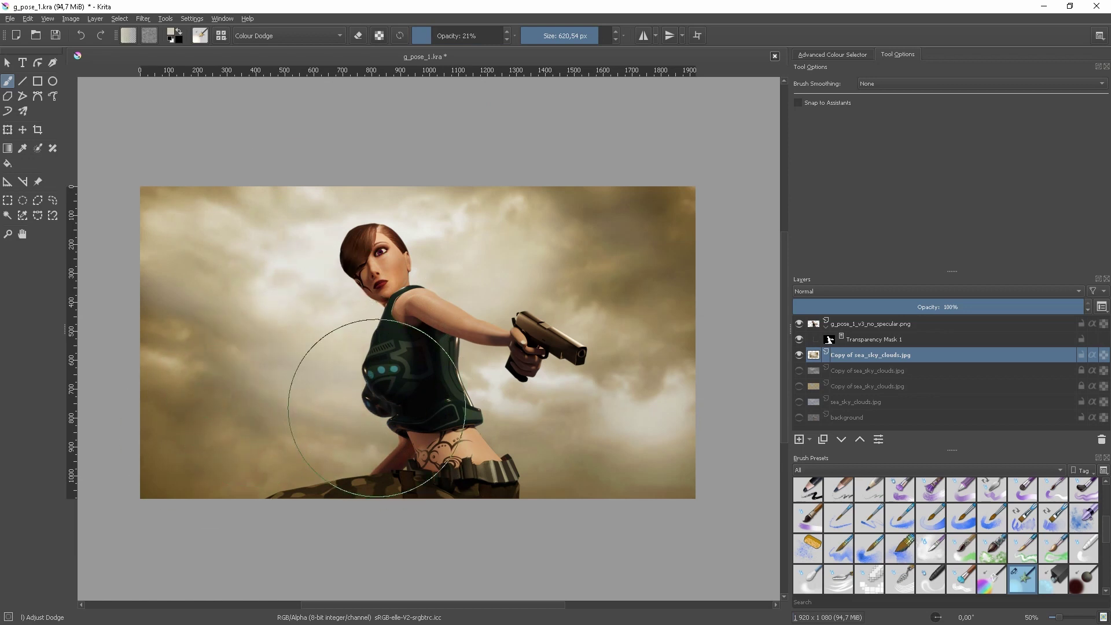
- Dodge the darker clouds above the camouflaged leg with the same large brush at 21% opacity
{"action": "key", "text": "F5"}
{"action": "key", "text": "F5"}
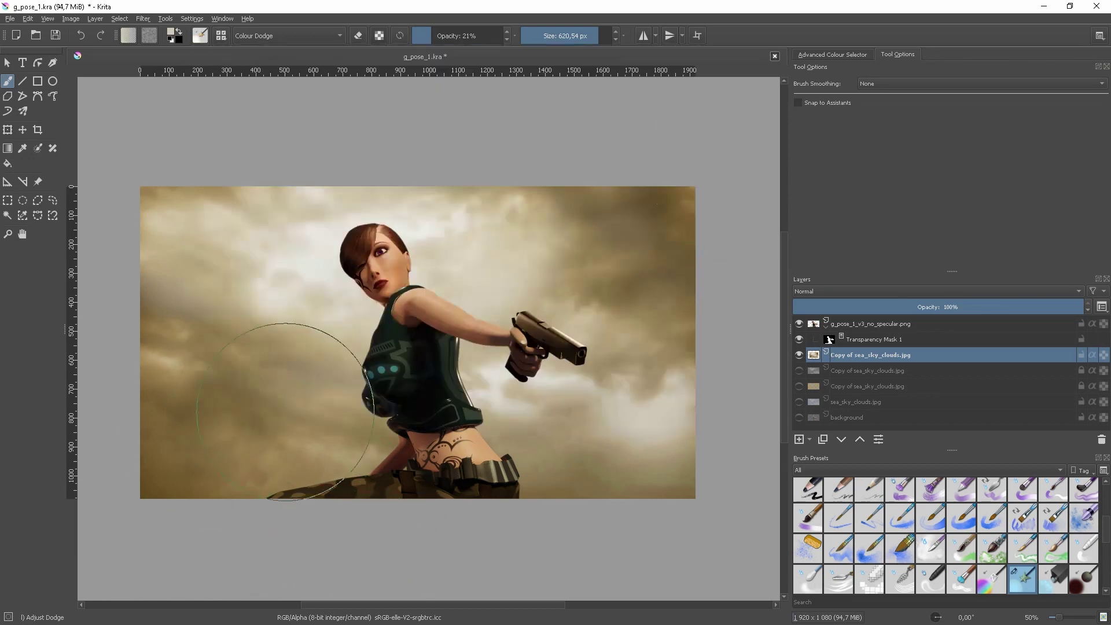
{"action": "mouse_move", "coordinate": [286, 411]}
{"action": "left_mouse_down"}
{"action": "mouse_move", "coordinate": [204, 396]}
{"action": "mouse_move", "coordinate": [301, 428]}
{"action": "left_mouse_up"}
{"action": "key", "text": "i"}
{"action": "key", "text": "i"}
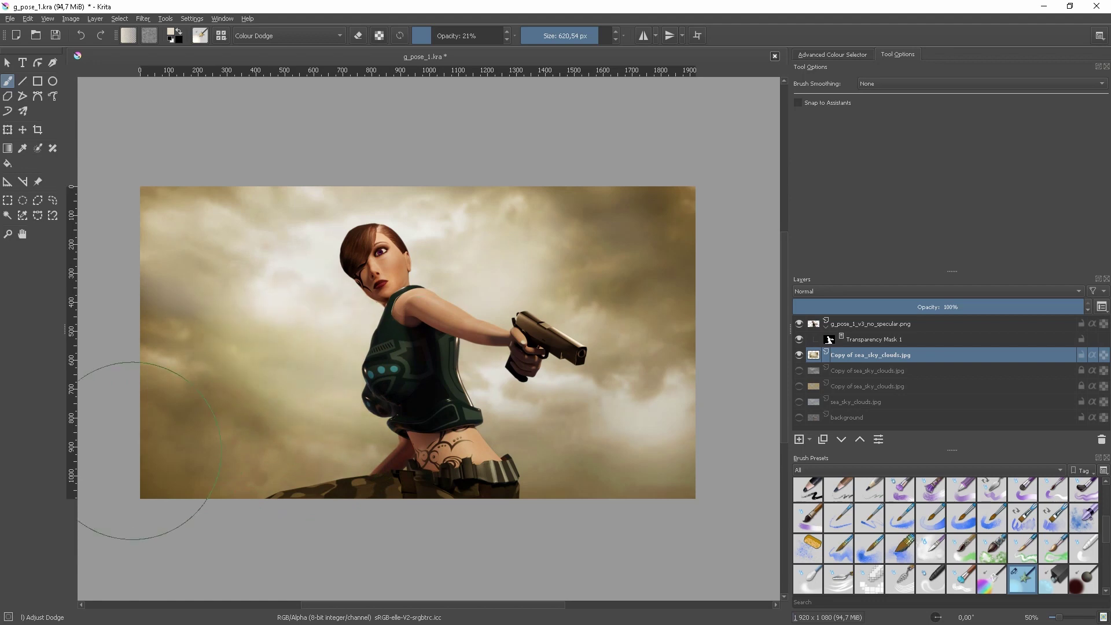